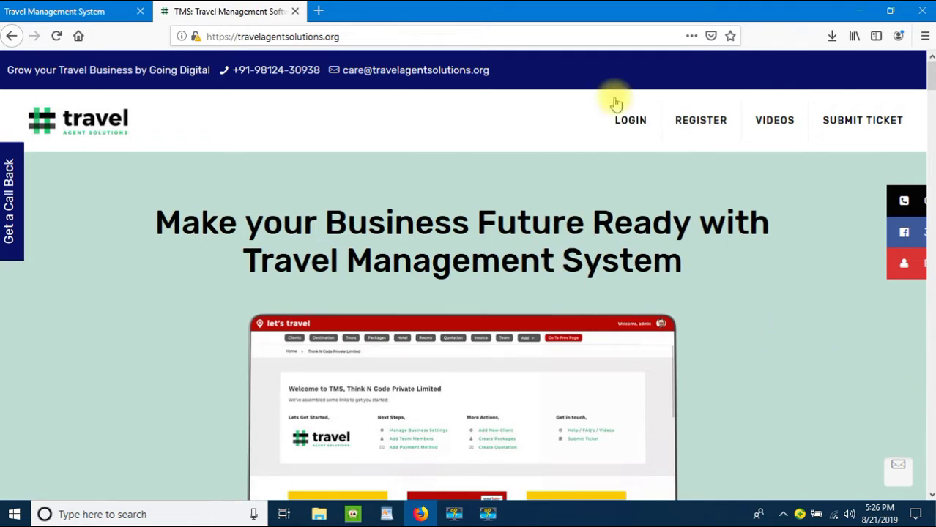
# Step: Sign in through the website's LOGIN link to reach the TMS dashboard
pyautogui.click(638, 134)
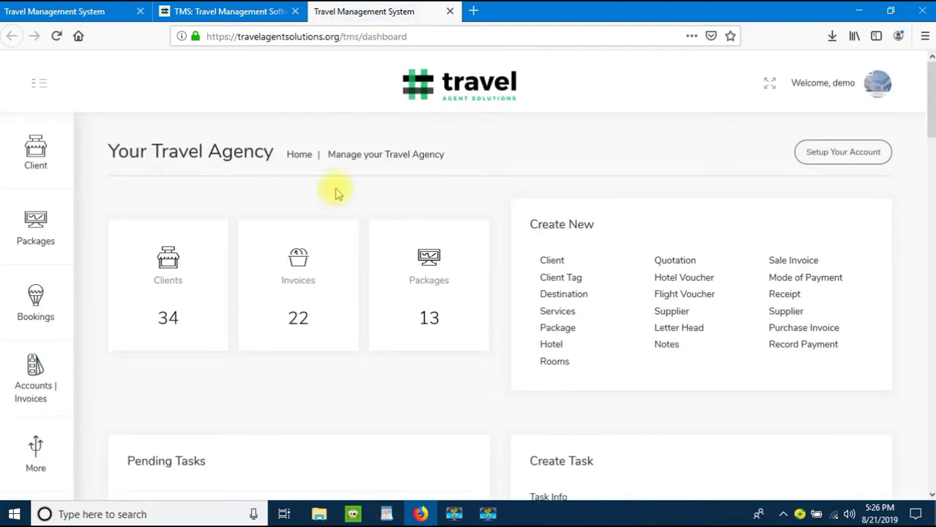
# Step: Go from the All Client list to an empty Add Client form
pyautogui.click(35, 154)
pyautogui.click(134, 144)
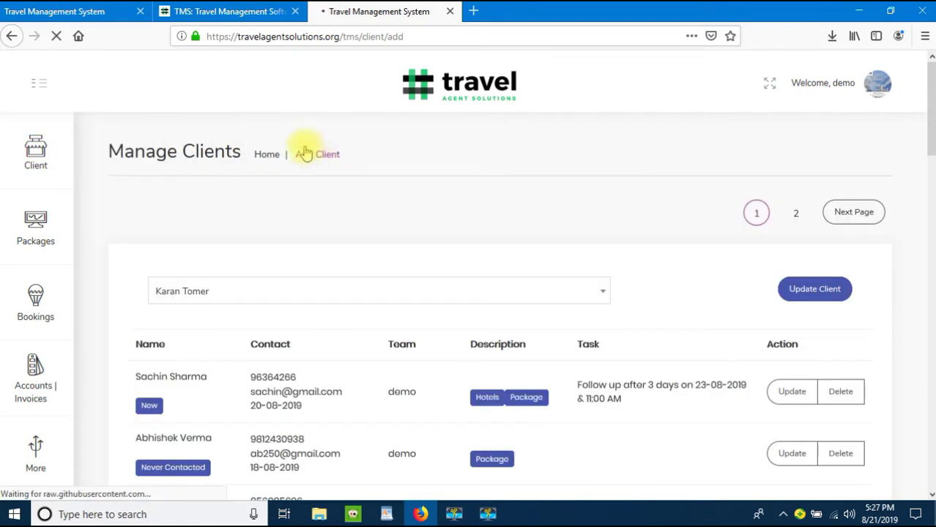
pyautogui.click(315, 152)
pyautogui.click(313, 234)
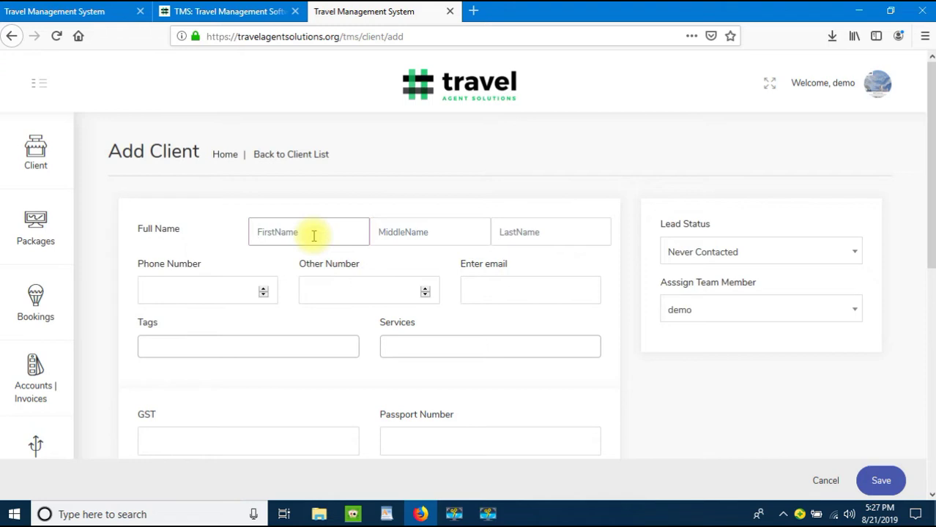
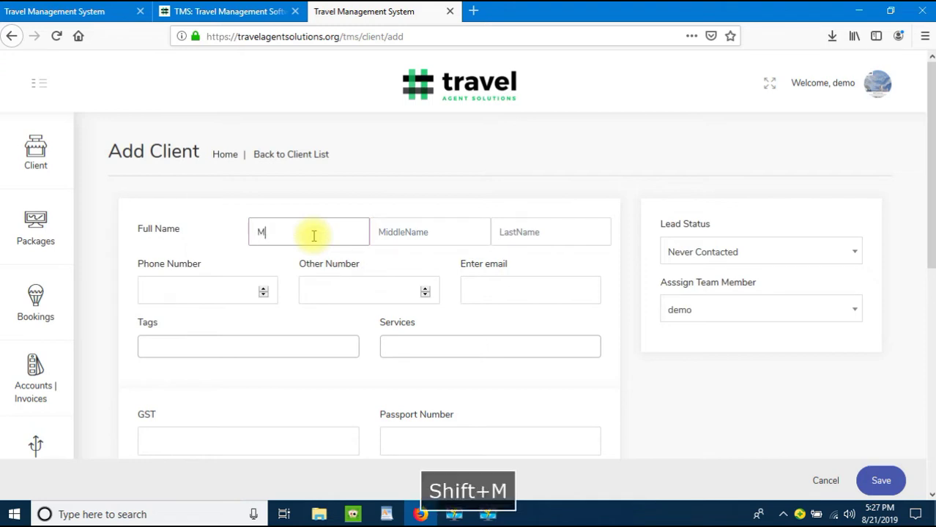
# Step: Enter the client's first and last name, phone number and e-mail address
pyautogui.press('Tab')
pyautogui.press('Tab')
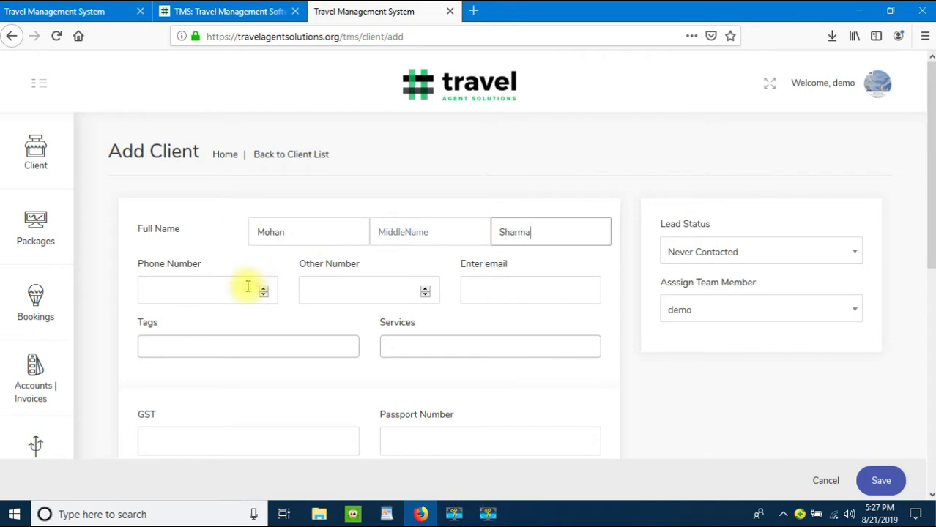
pyautogui.click(247, 287)
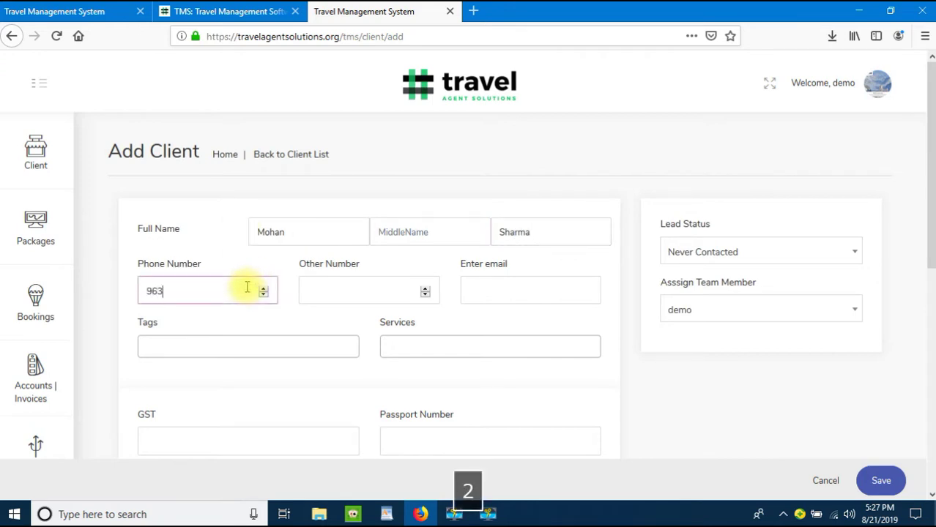
pyautogui.press('Tab')
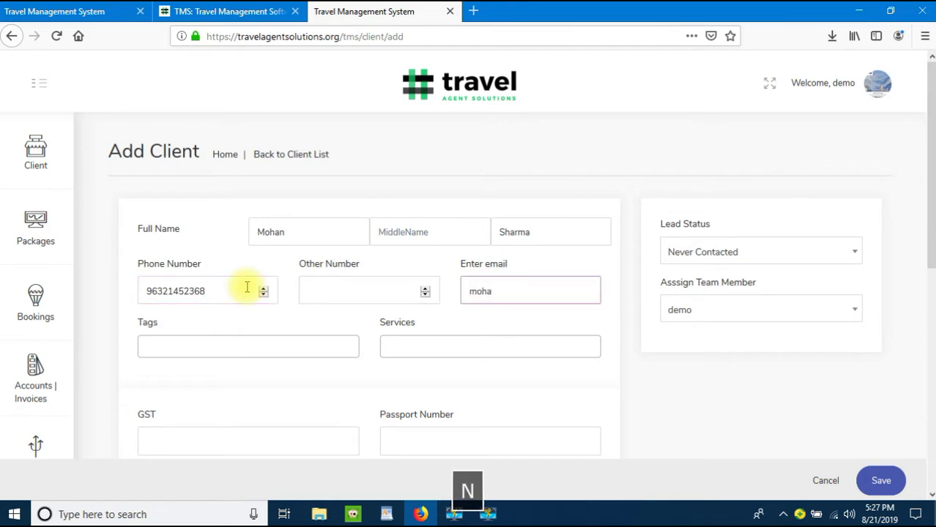
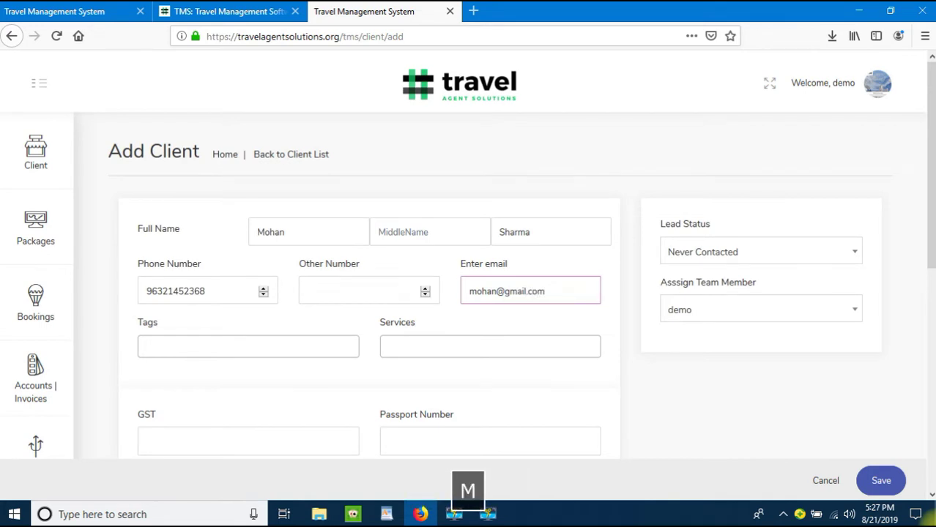
# Step: Add Europe Package as the client's service and save the new client
pyautogui.click(591, 344)
pyautogui.write('pack')
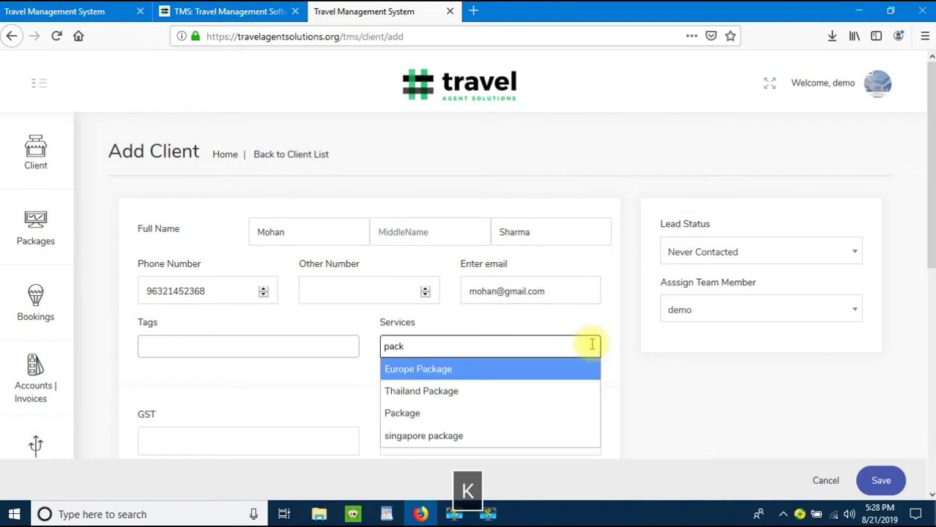
pyautogui.press('Down')
pyautogui.press('Up')
pyautogui.press('Return')
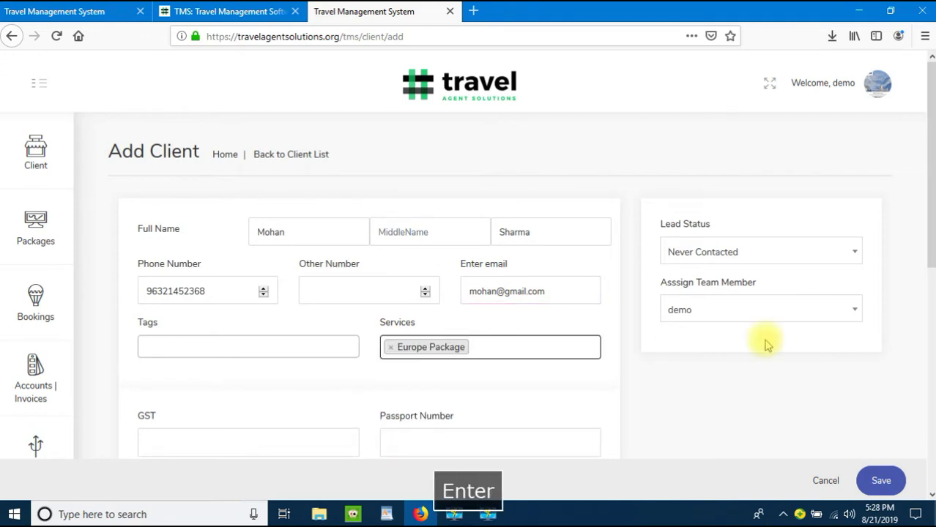
pyautogui.click(748, 398)
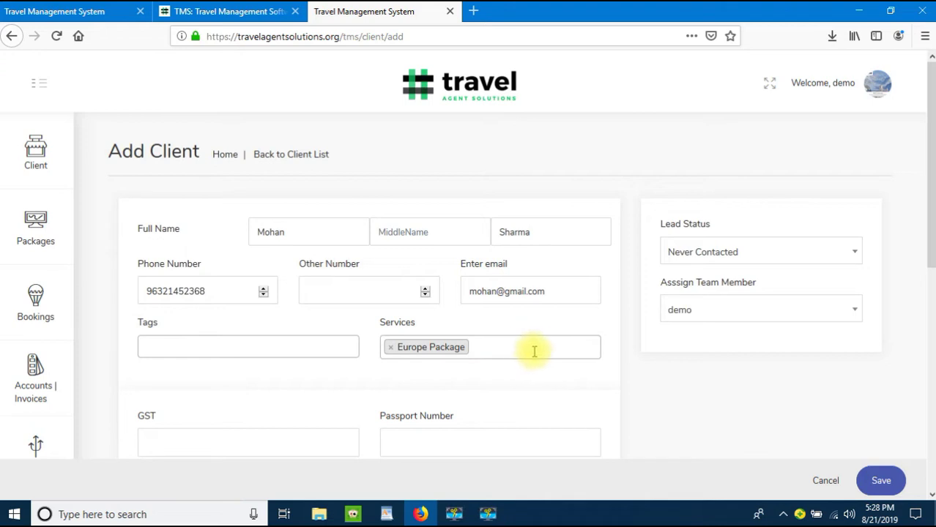
pyautogui.click(881, 480)
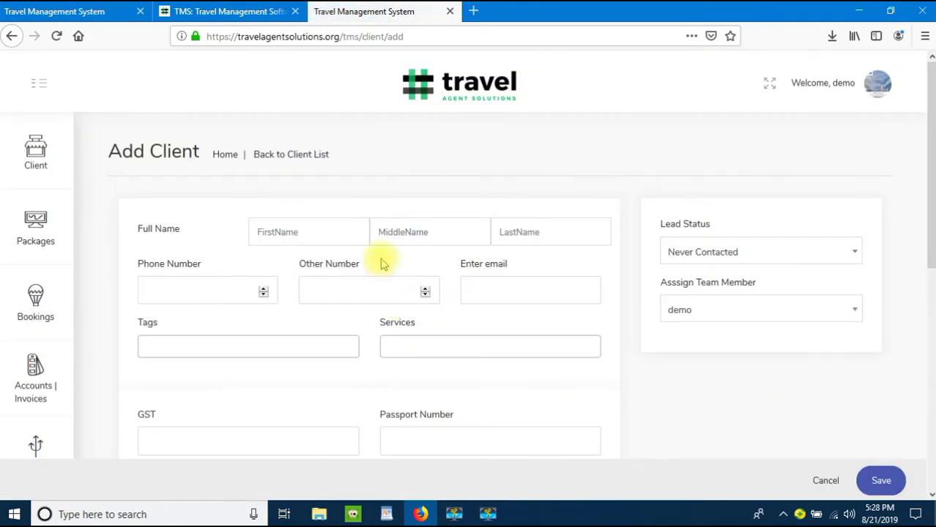
pyautogui.click(286, 157)
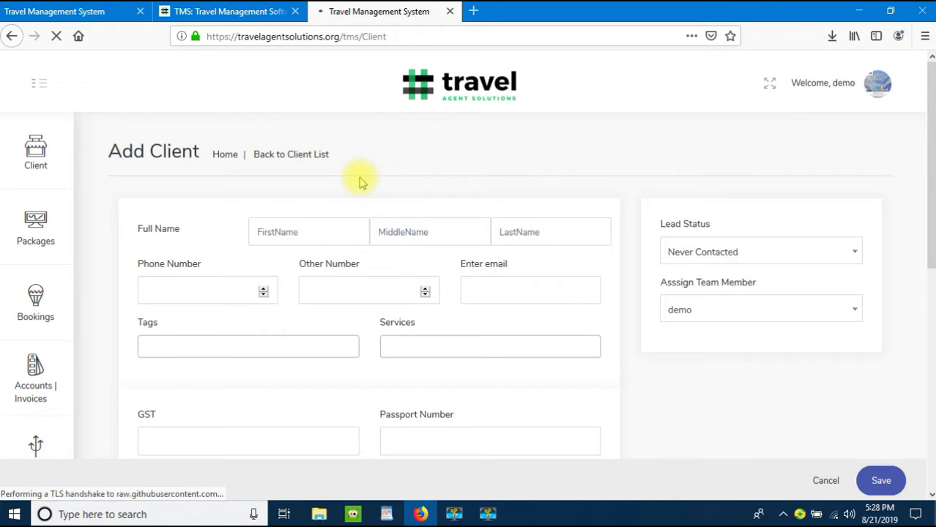
# Step: Check that the new client heads the client list, then go to List Packages
pyautogui.scroll(-2, 359, 183)
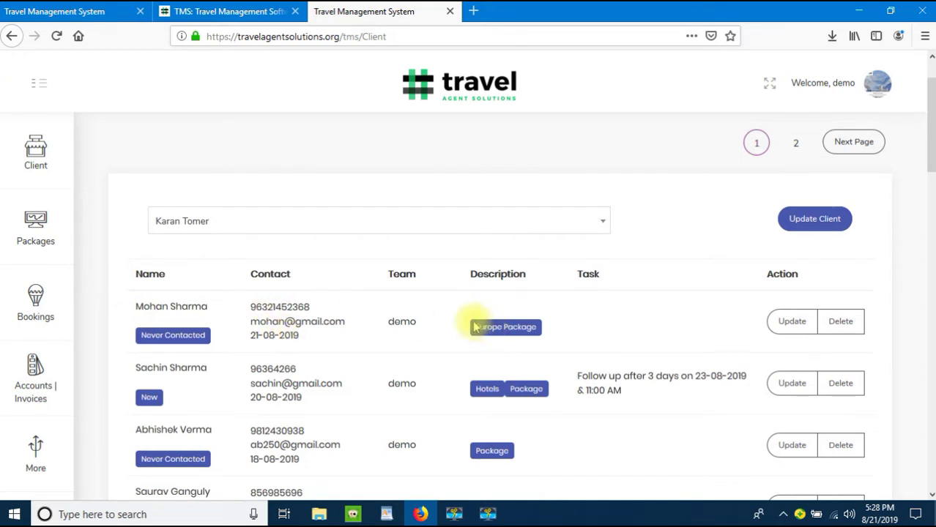
pyautogui.click(44, 235)
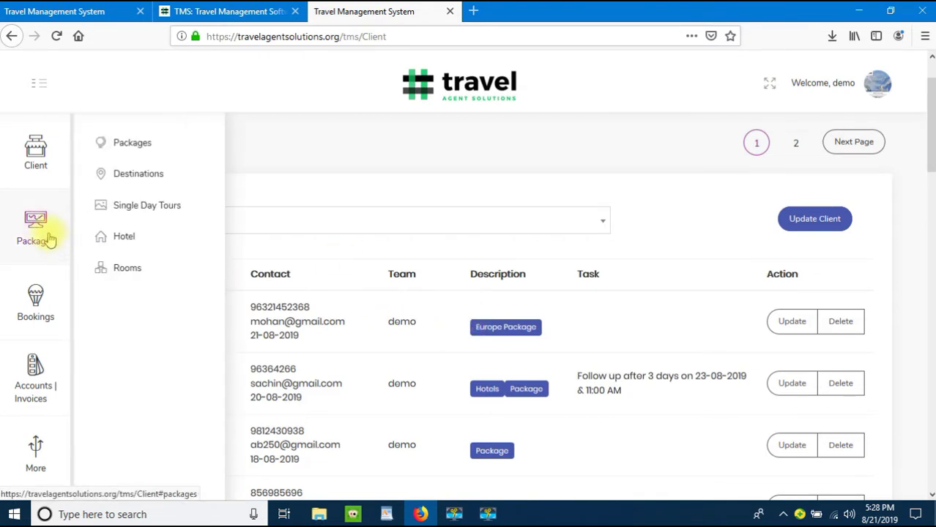
pyautogui.click(120, 148)
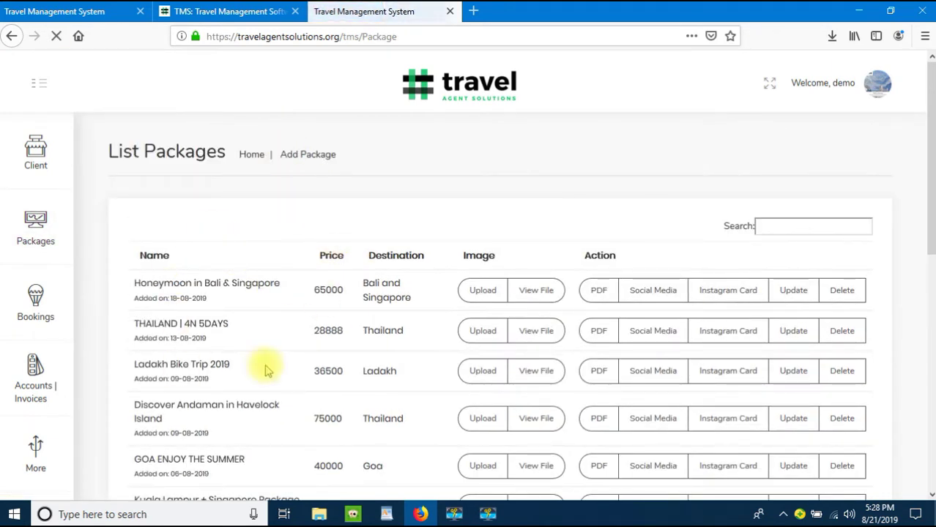
# Step: Start a package titled Europe Tour Package, price 125000, 7 nights; Europe isn't a destination yet
pyautogui.click(306, 157)
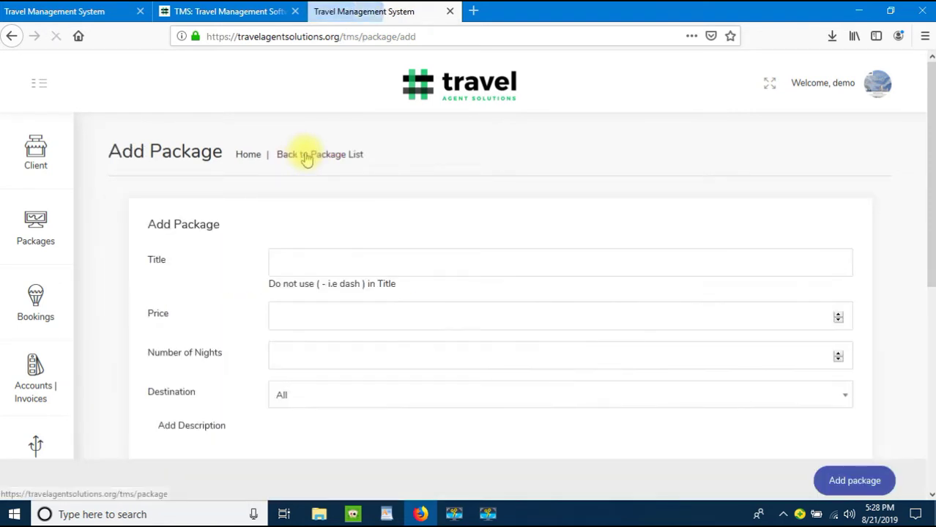
pyautogui.click(329, 262)
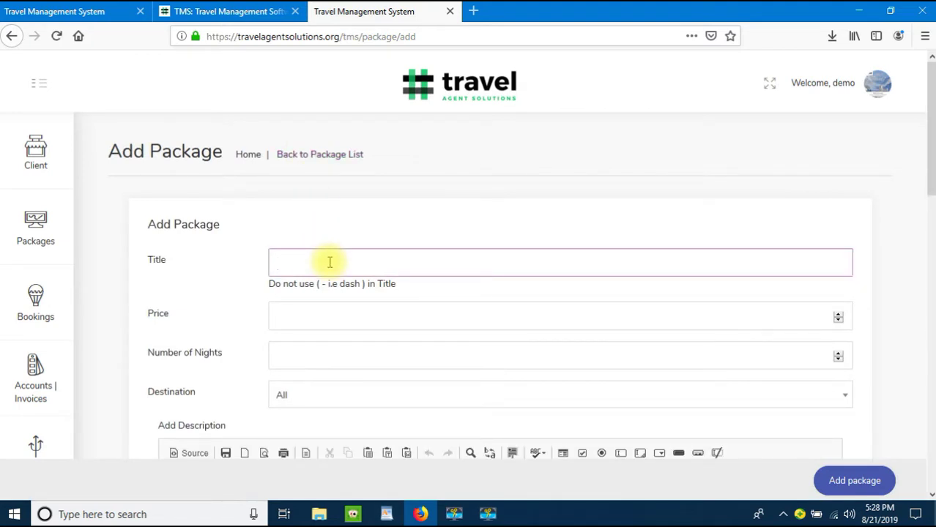
pyautogui.write('Eurp')
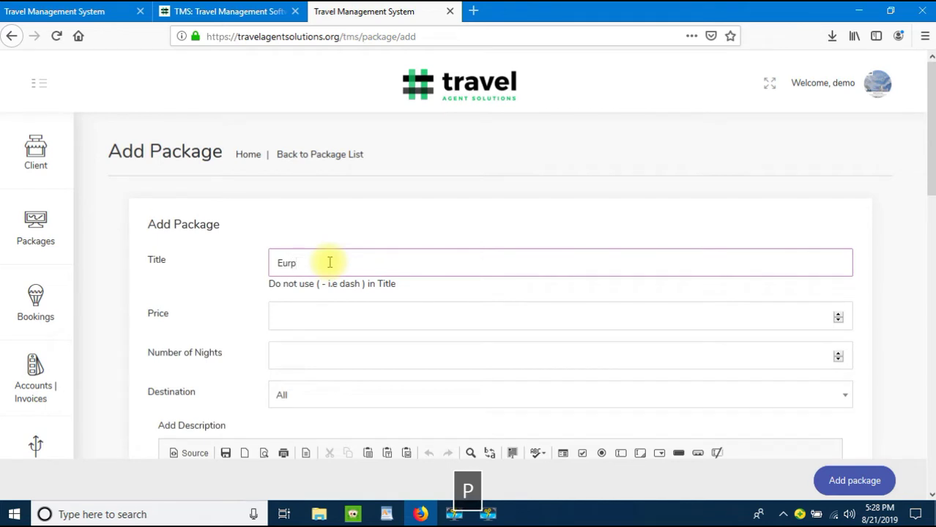
pyautogui.press('BackSpace')
pyautogui.write('ope ')
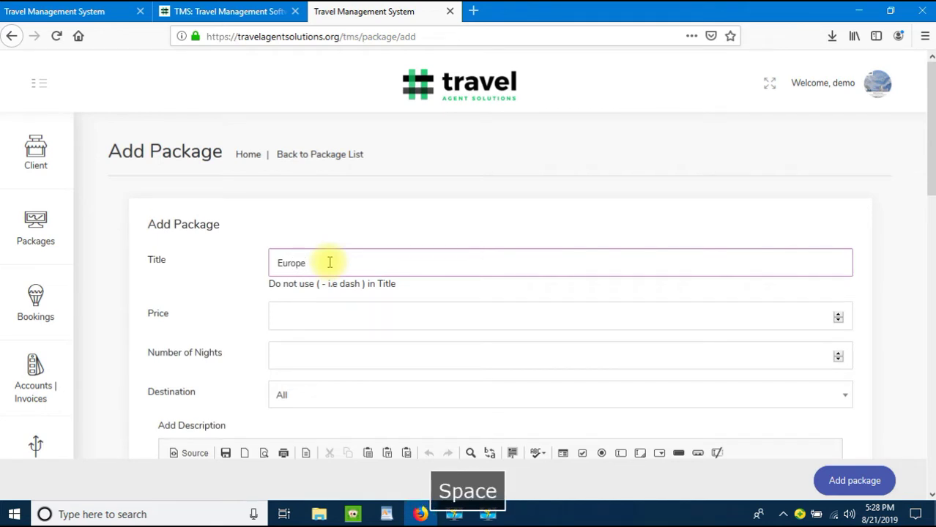
pyautogui.write('Tour Pack')
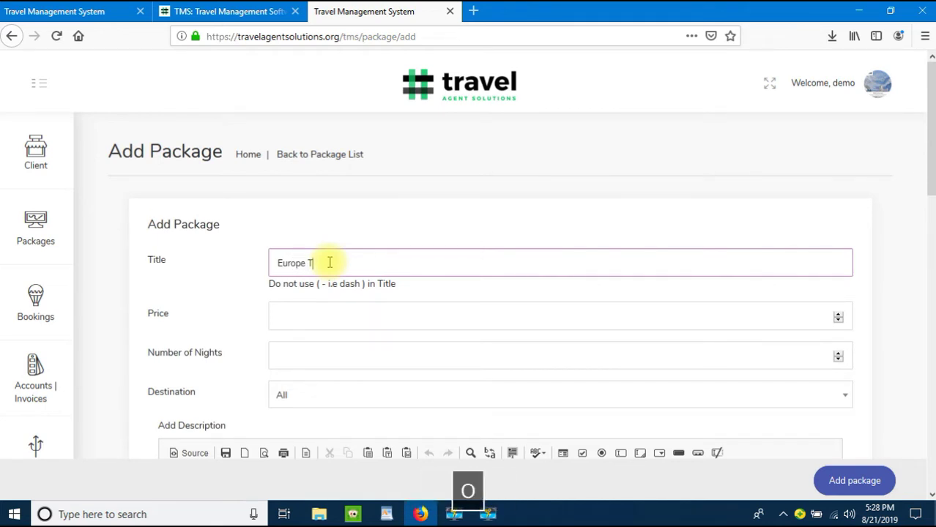
pyautogui.write('age')
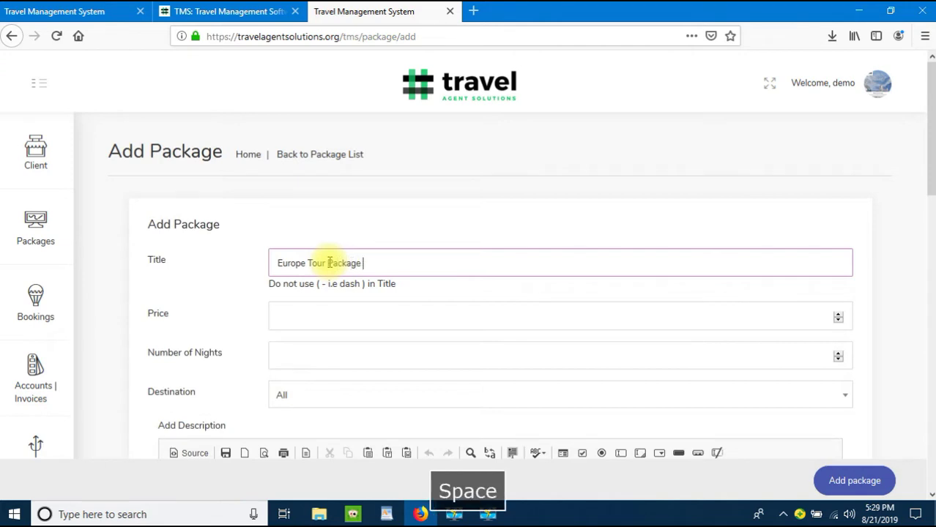
pyautogui.press('Tab')
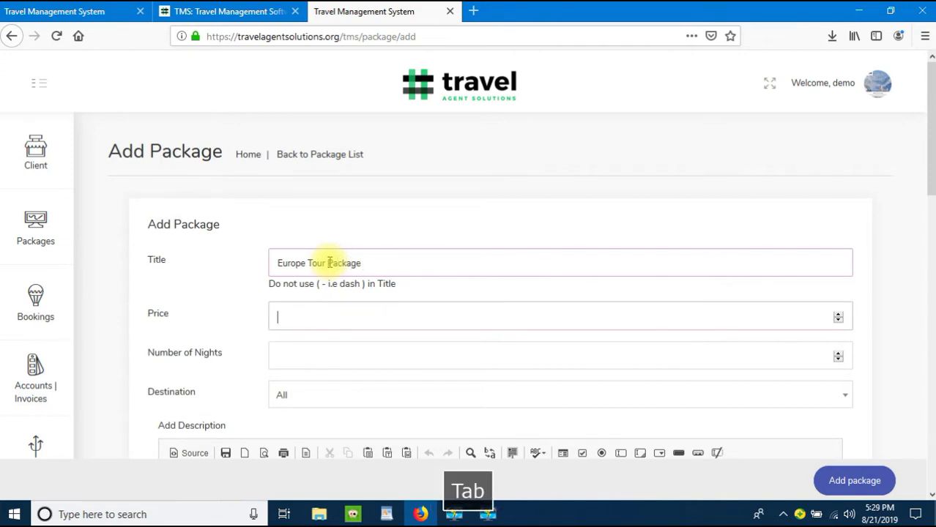
pyautogui.write('125000')
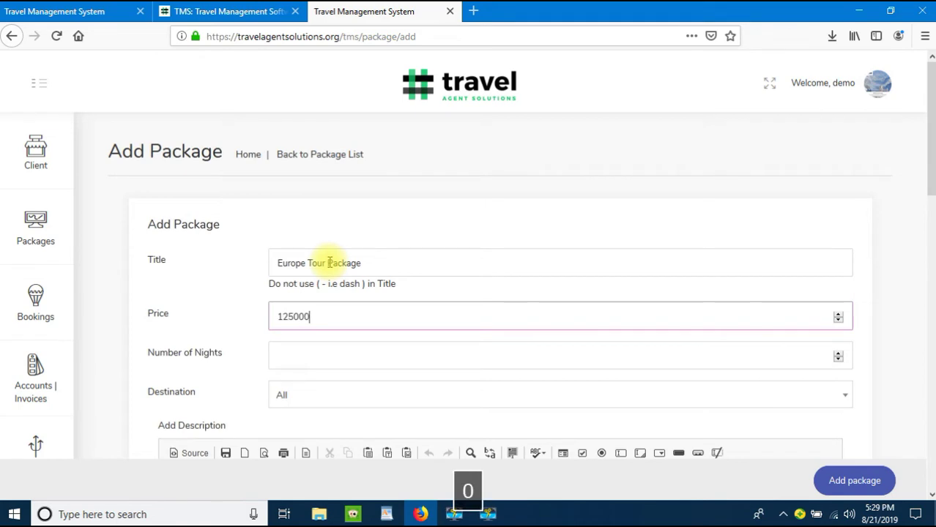
pyautogui.press('Tab')
pyautogui.write('7')
pyautogui.press('Tab')
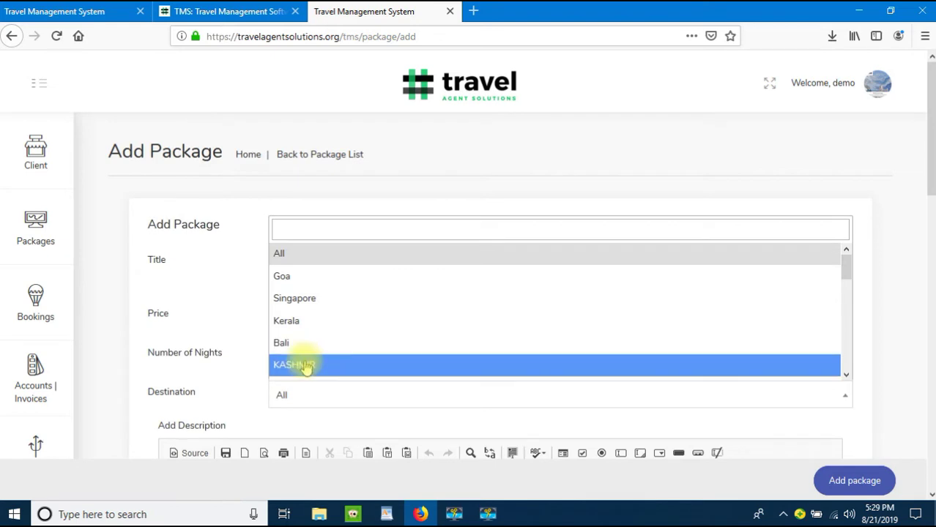
pyautogui.click(230, 334)
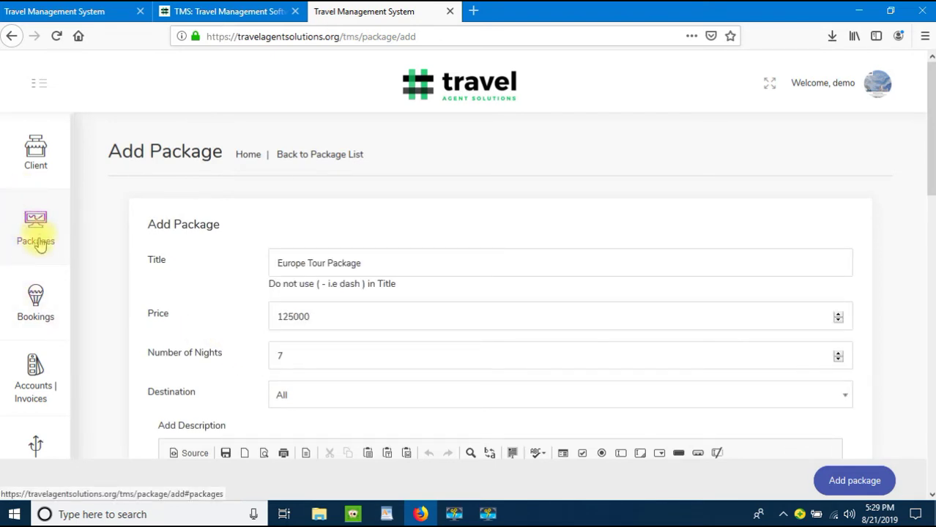
pyautogui.click(33, 235)
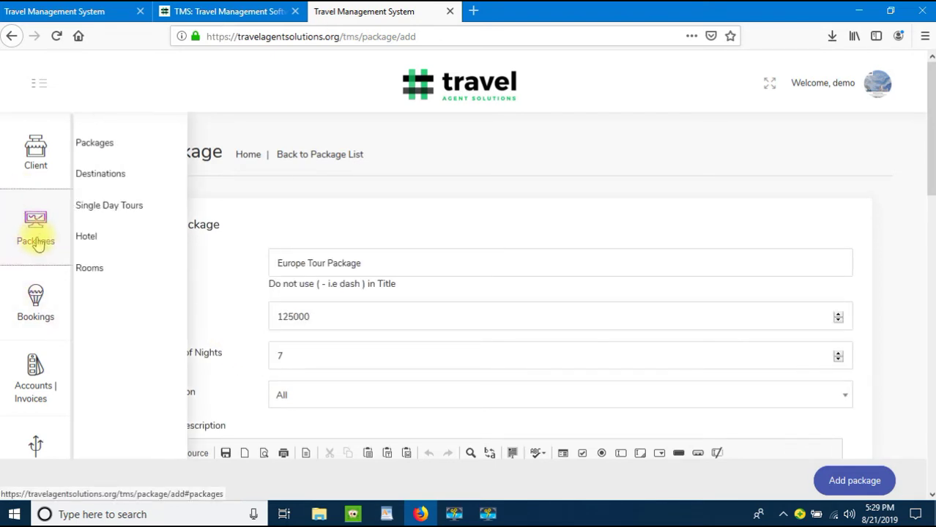
# Step: Create the destination Europe in a separate Destinations tab and return to the package form
pyautogui.rightClick(132, 179)
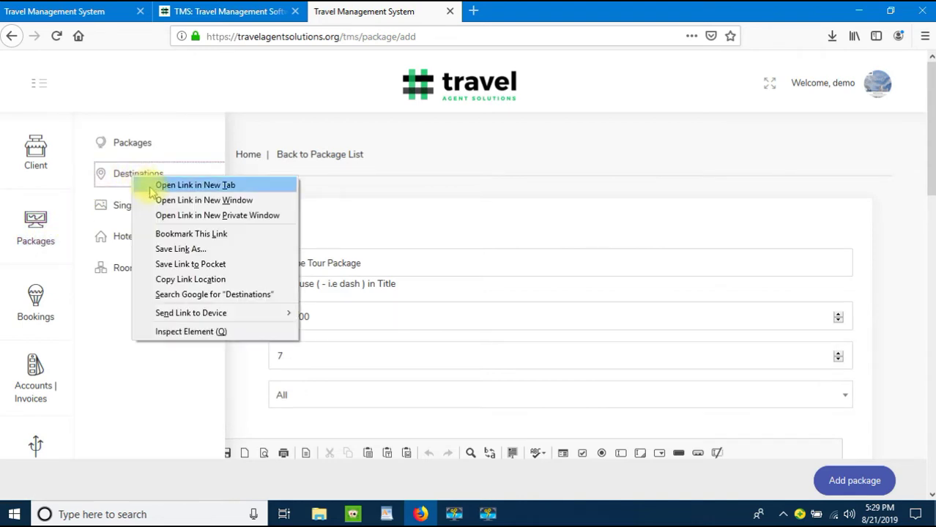
pyautogui.click(153, 186)
pyautogui.click(393, 10)
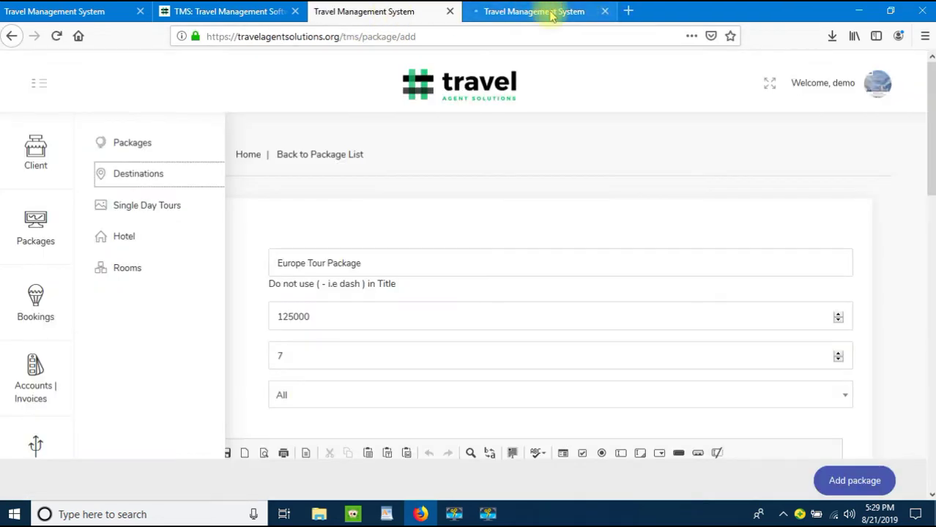
pyautogui.click(545, 11)
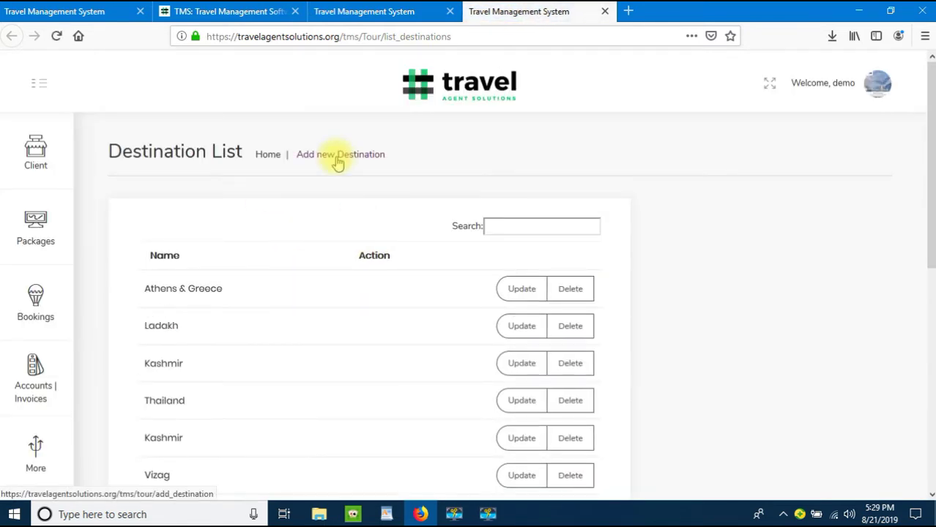
pyautogui.click(338, 163)
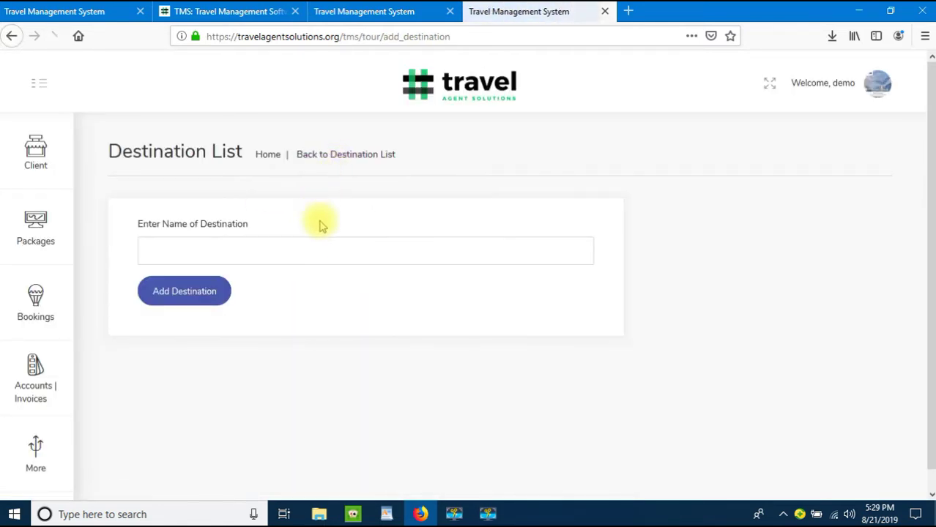
pyautogui.click(331, 257)
pyautogui.write('Europe')
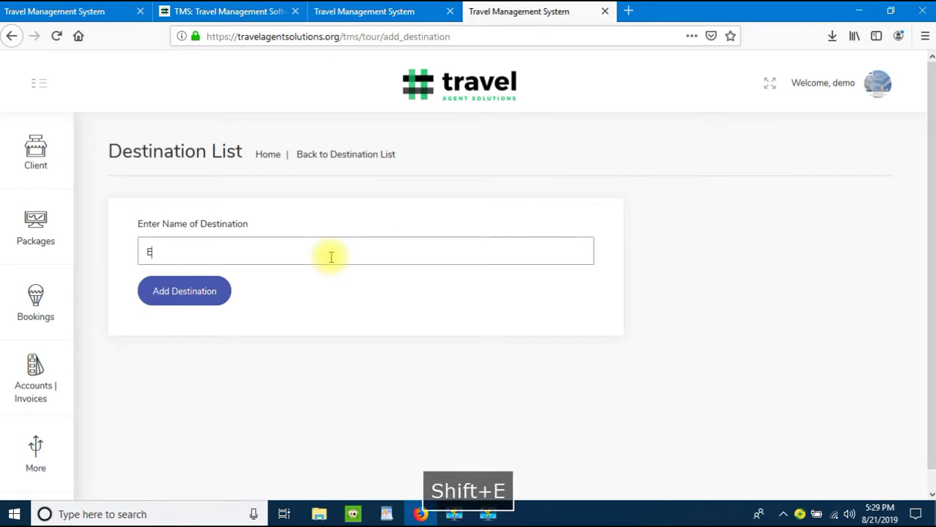
pyautogui.click(169, 297)
pyautogui.click(345, 20)
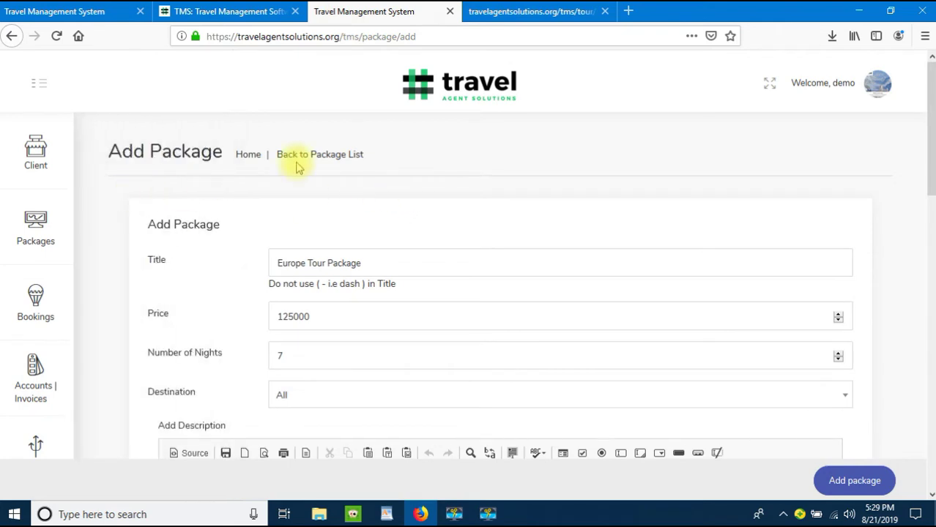
# Step: Reload the form and refill it: Europe Tour Package, 125000, destination Europe
pyautogui.rightClick(431, 216)
pyautogui.click(511, 228)
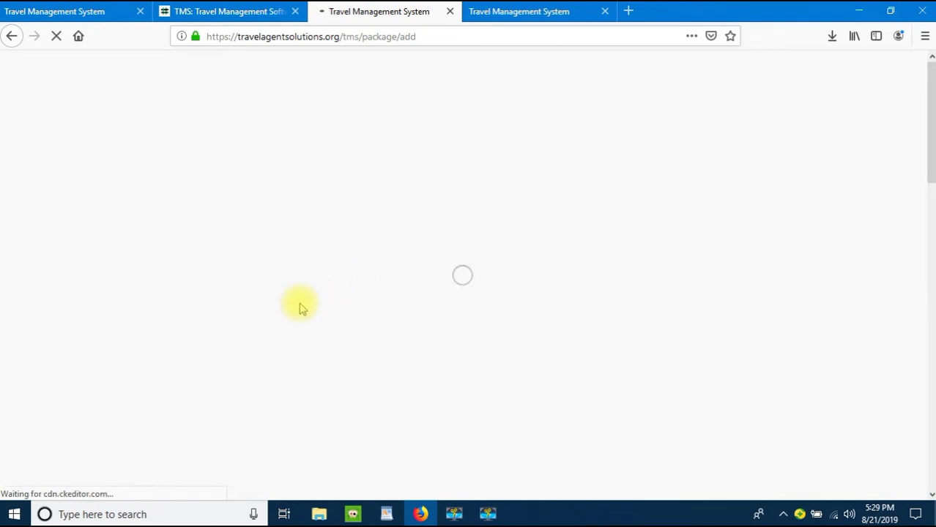
pyautogui.click(351, 264)
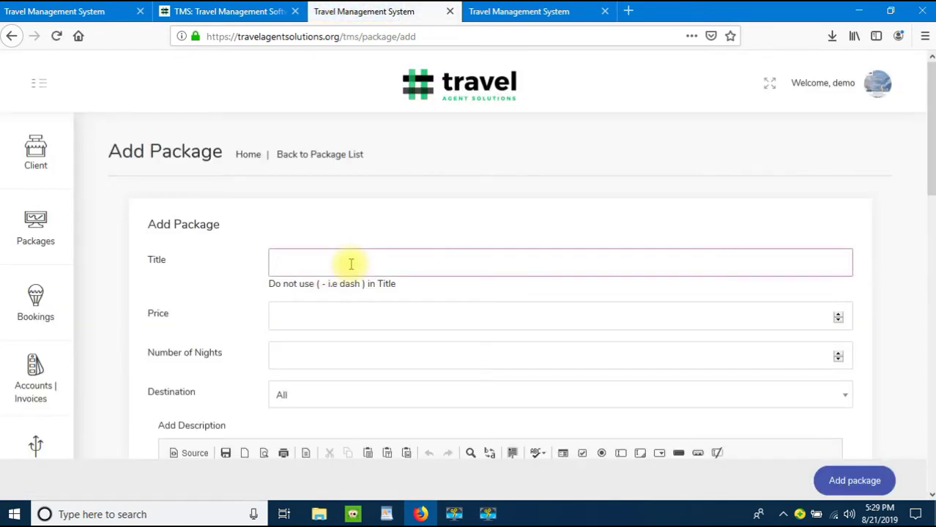
pyautogui.write('Europe Tour Package')
pyautogui.press('Tab')
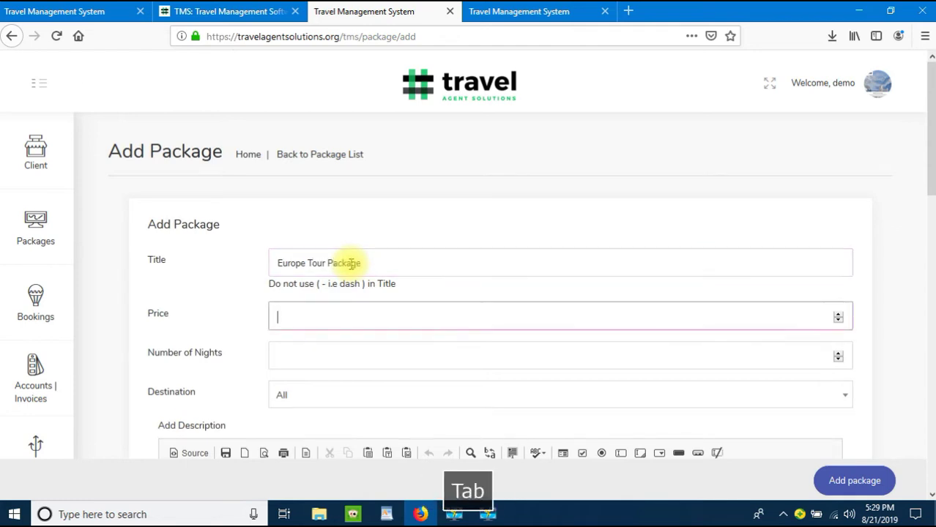
pyautogui.write('125000')
pyautogui.press('Tab')
pyautogui.press('Tab')
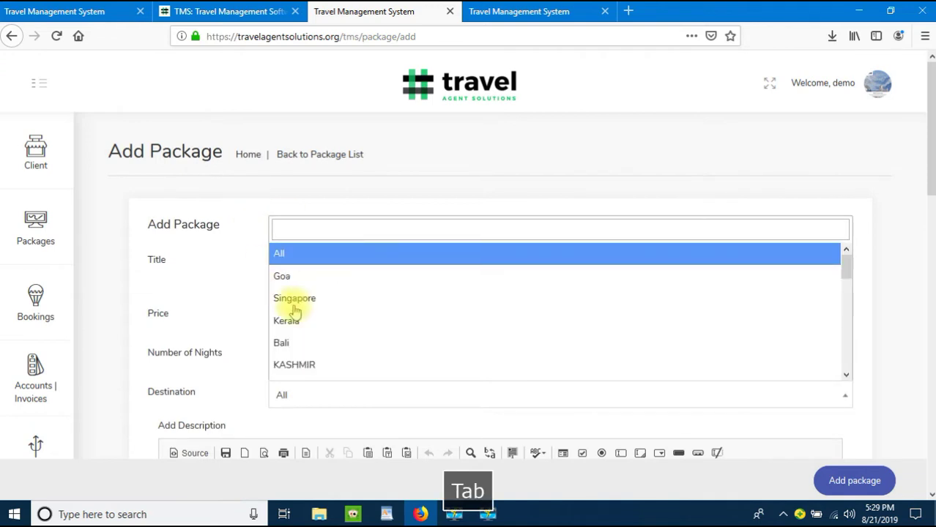
pyautogui.write('eur')
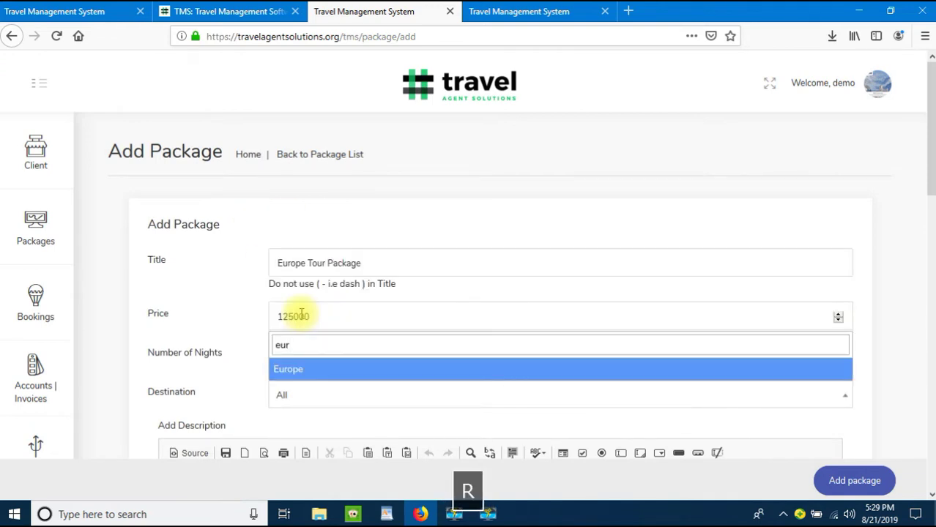
pyautogui.press('Return')
# Step: Scroll down through the Description, Inclusions and Exclusions editors of the package form
pyautogui.scroll(-2, 225, 341)
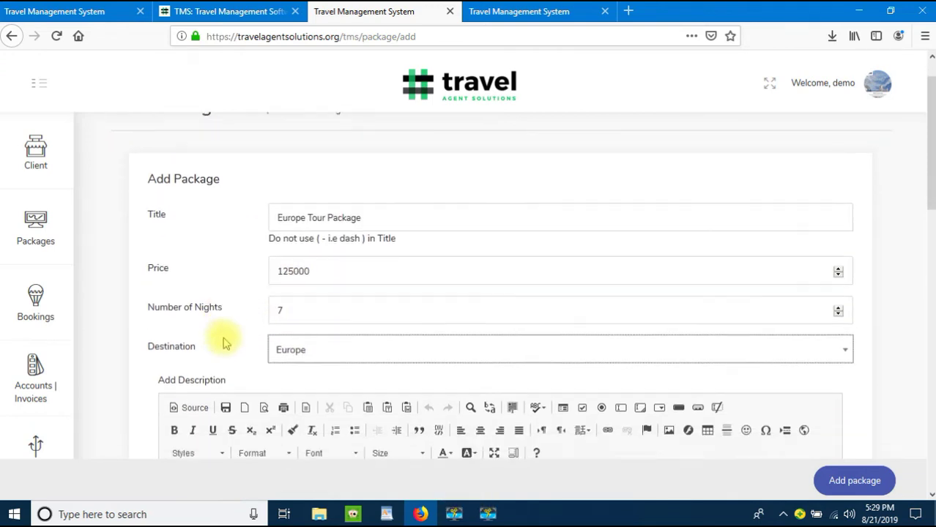
pyautogui.scroll(-3, 226, 343)
pyautogui.click(265, 242)
pyautogui.scroll(2, 268, 247)
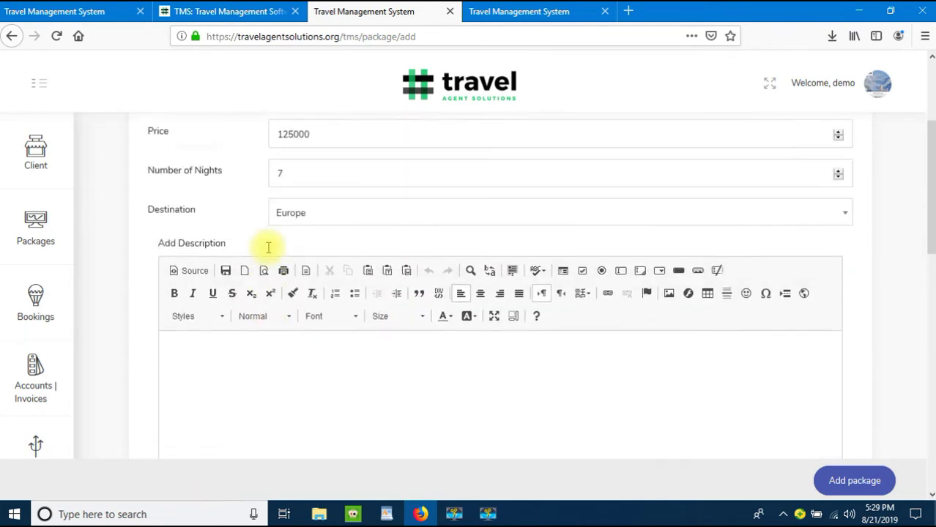
pyautogui.scroll(-2, 265, 271)
pyautogui.scroll(-2, 270, 273)
pyautogui.click(279, 364)
pyautogui.scroll(-4, 279, 363)
pyautogui.click(275, 331)
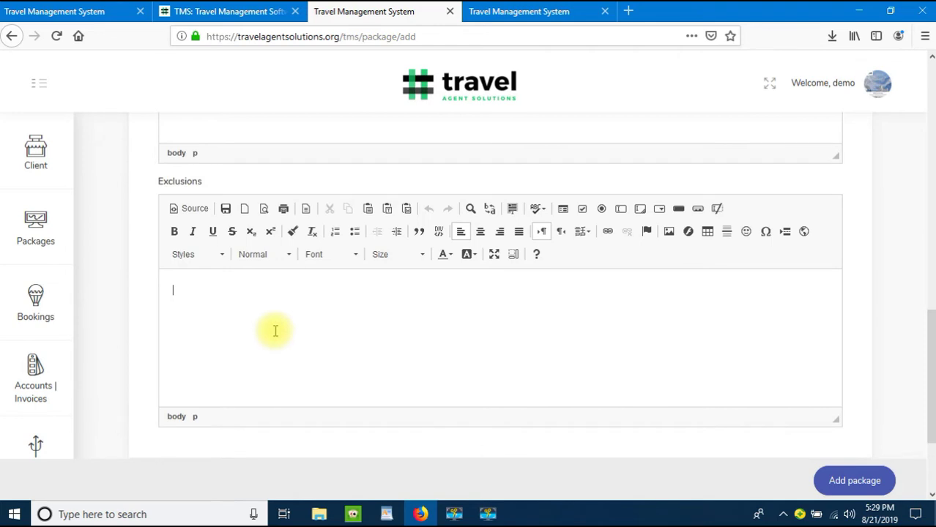
# Step: Copy the Bali hotel list from the WordPad itinerary
pyautogui.click(387, 513)
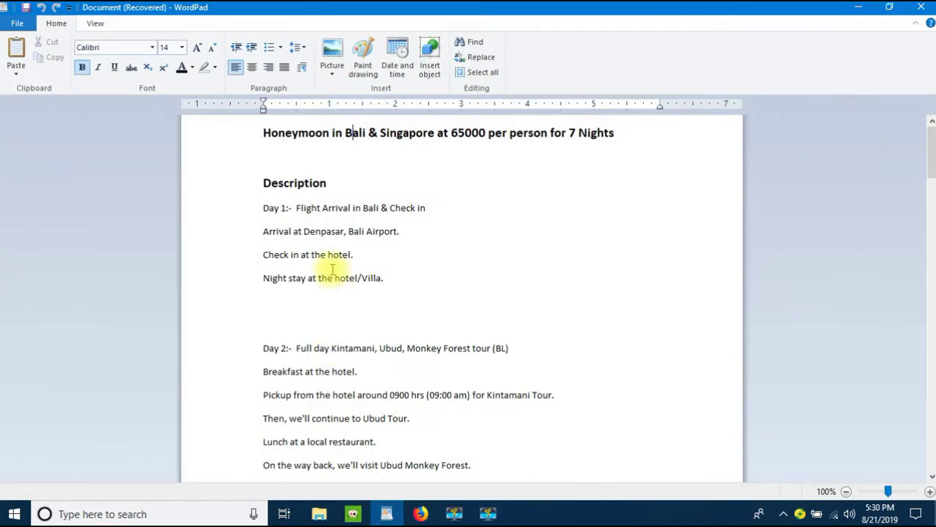
pyautogui.click(257, 181)
pyautogui.click(262, 183)
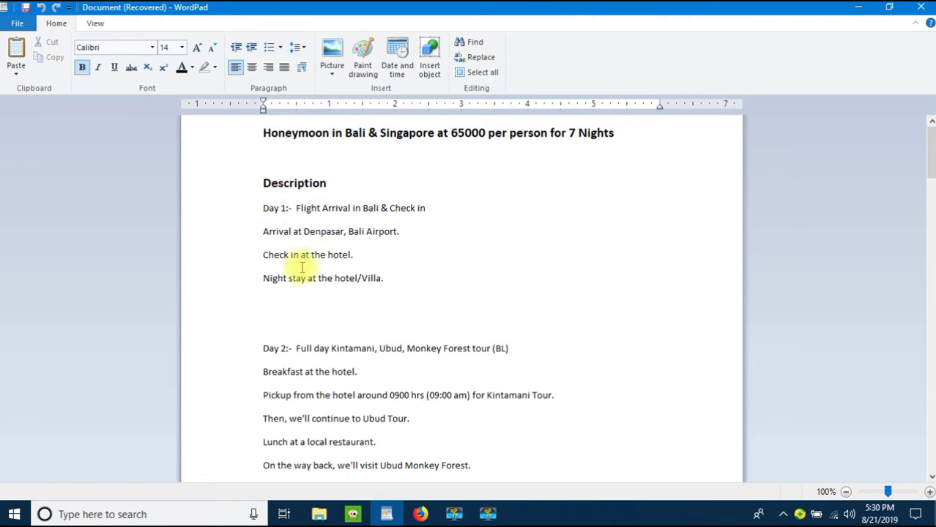
pyautogui.scroll(-6, 302, 268)
pyautogui.scroll(-6, 298, 269)
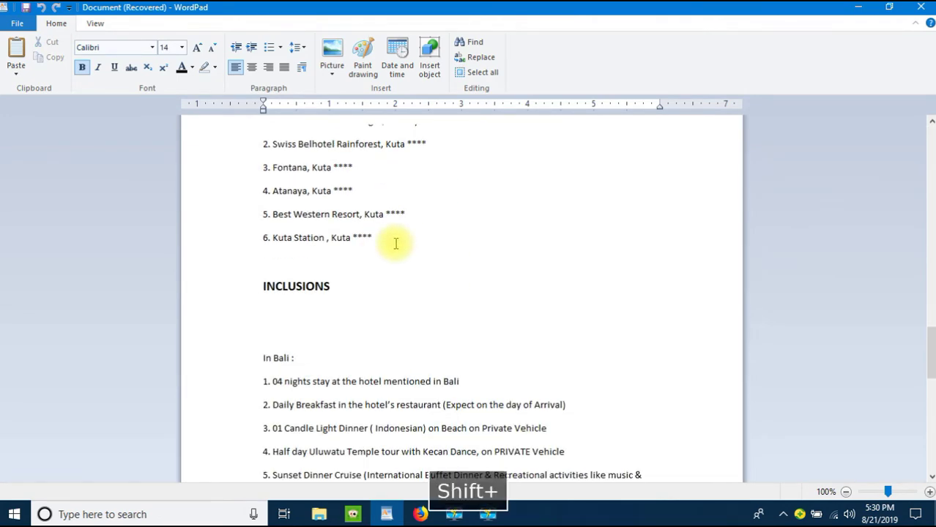
pyautogui.keyDown('shift'); pyautogui.click(394, 245); pyautogui.keyUp('shift')
pyautogui.hotkey('ctrl', 'c')
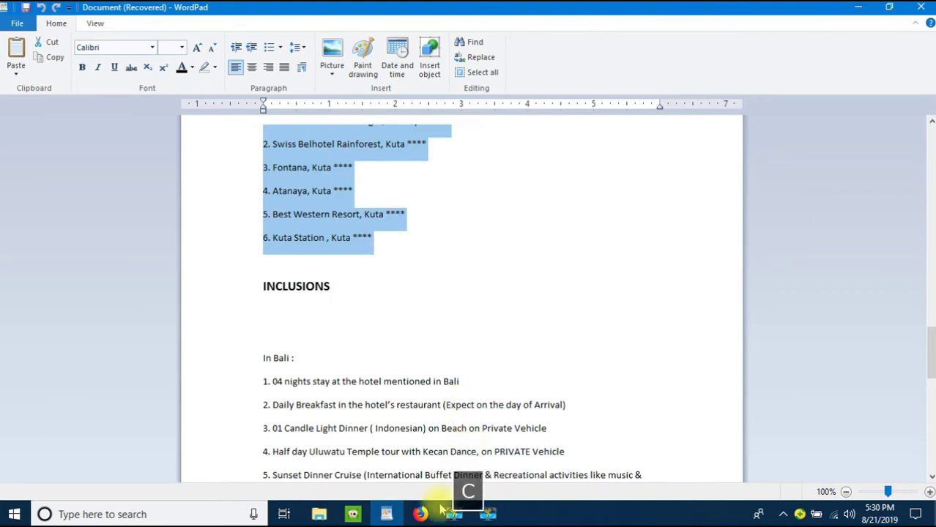
# Step: Paste the 04-night Bali hotel list into the package's Add Description editor
pyautogui.click(420, 514)
pyautogui.scroll(9, 337, 326)
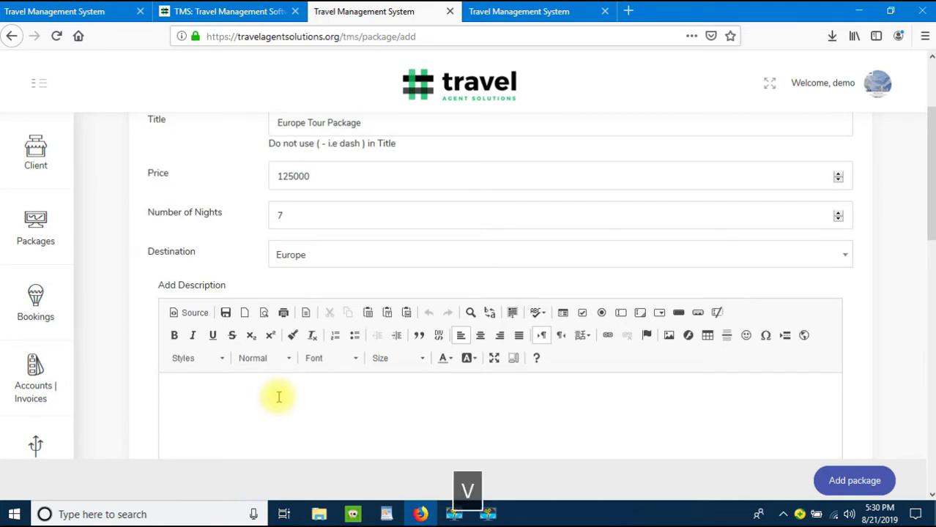
pyautogui.click(277, 404)
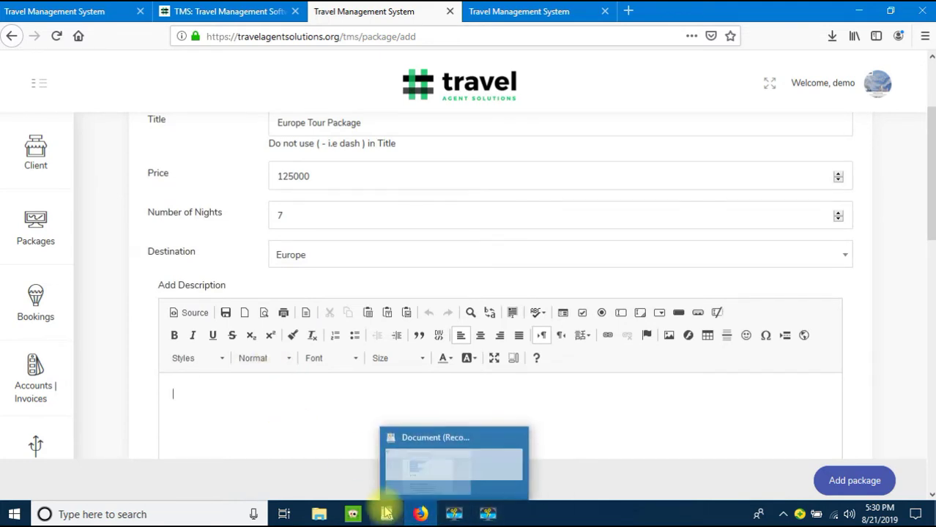
pyautogui.click(386, 514)
pyautogui.hotkey('ctrl', 'c')
pyautogui.click(420, 514)
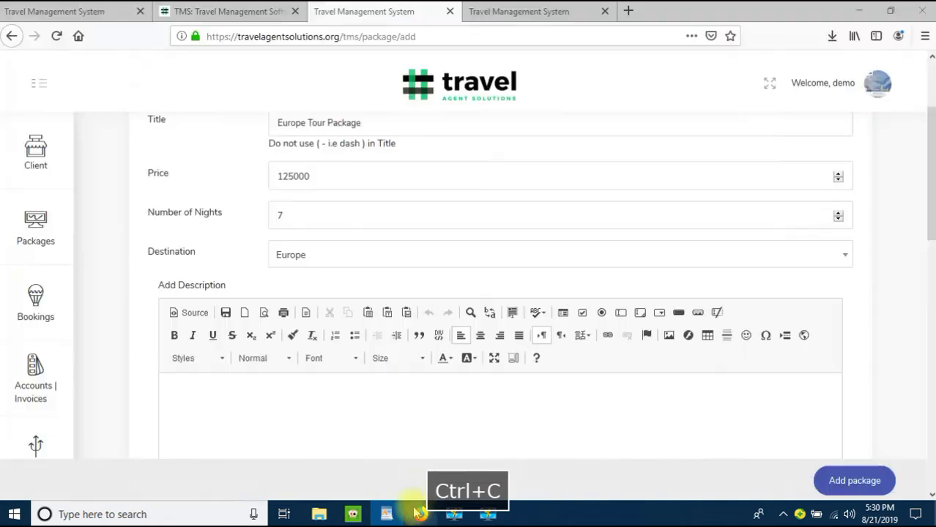
pyautogui.hotkey('ctrl', 'v')
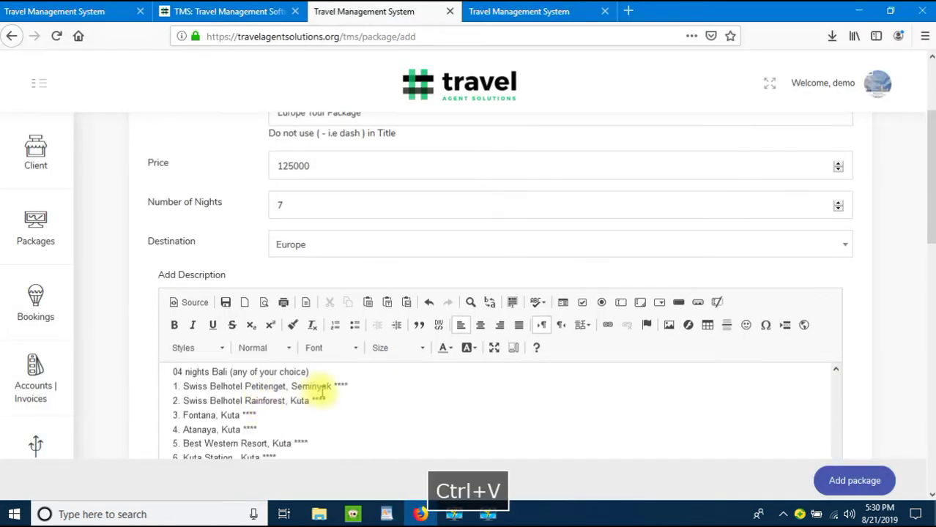
pyautogui.click(388, 514)
pyautogui.scroll(-2, 344, 355)
# Step: Copy the 11-item inclusions list from WordPad into Inclusions, formatted as Normal text
pyautogui.click(267, 287)
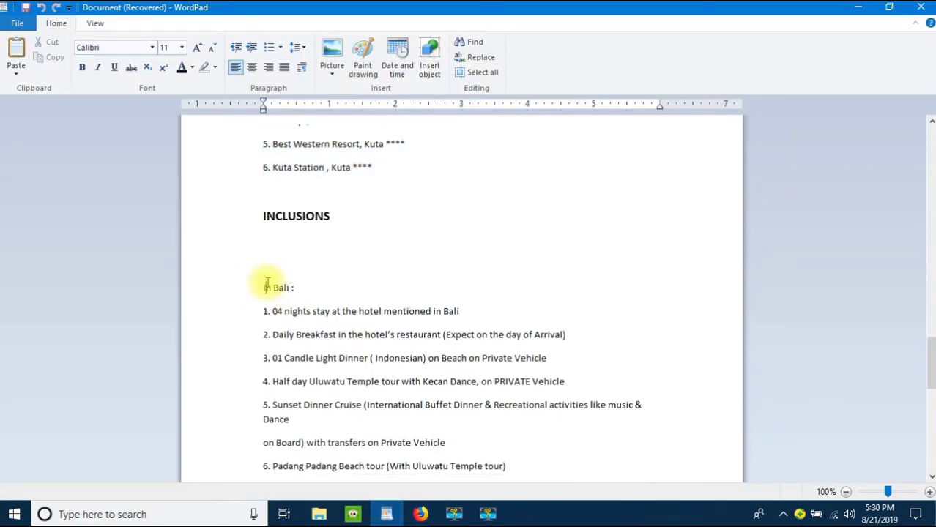
pyautogui.click(260, 310)
pyautogui.scroll(3, 355, 366)
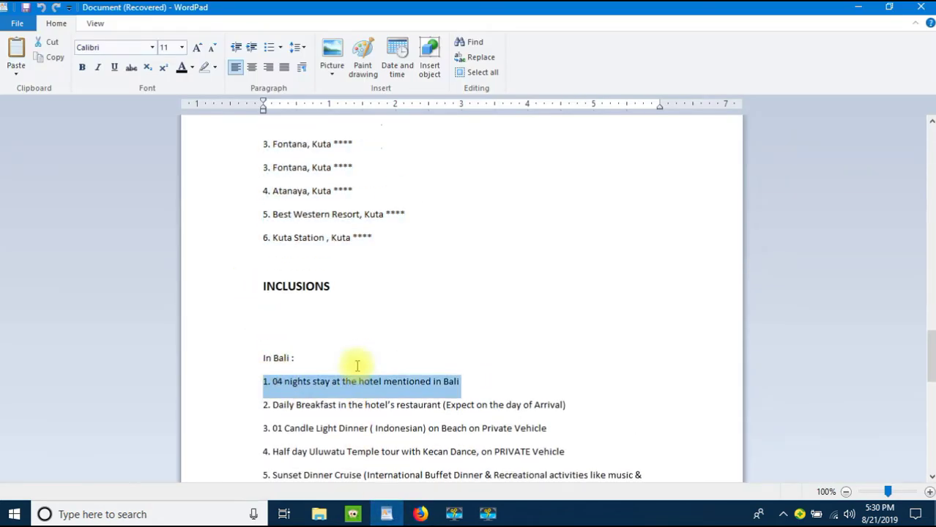
pyautogui.scroll(-3, 357, 361)
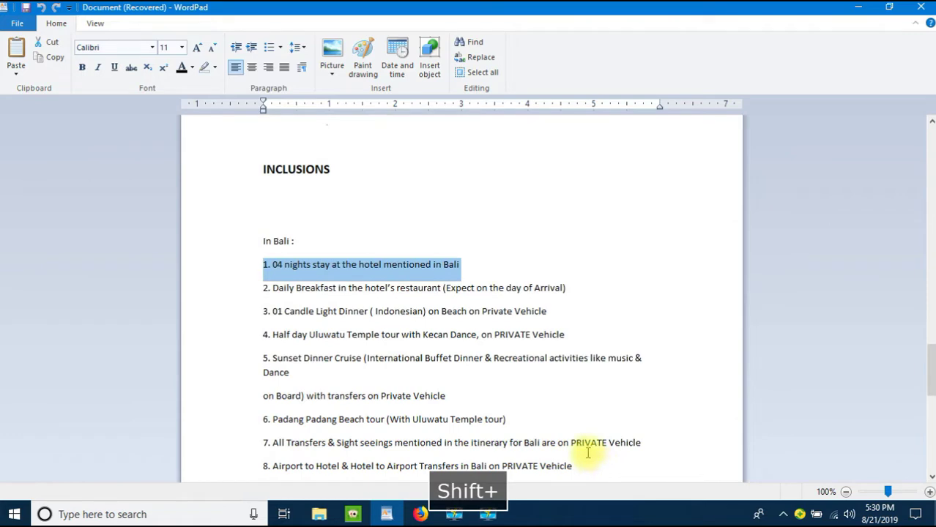
pyautogui.scroll(-2, 561, 329)
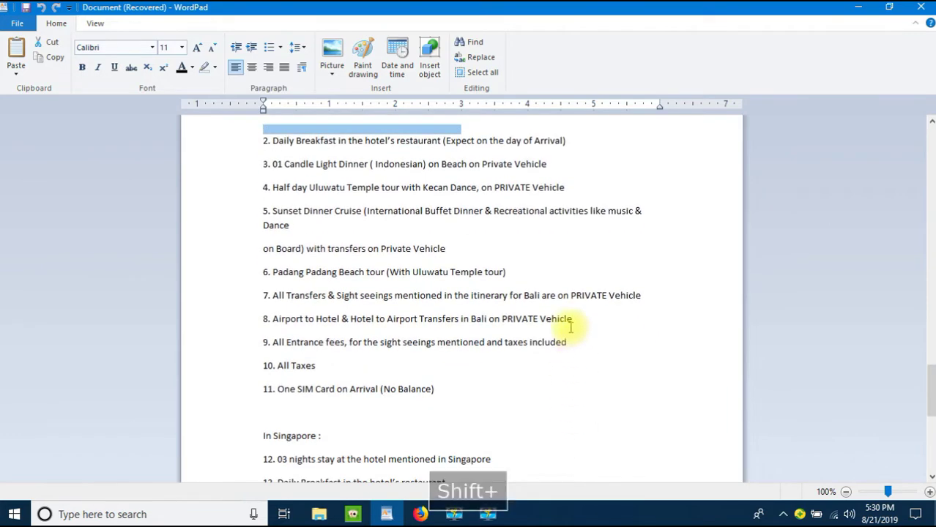
pyautogui.keyDown('shift'); pyautogui.click(456, 388); pyautogui.keyUp('shift')
pyautogui.hotkey('ctrl', 'c')
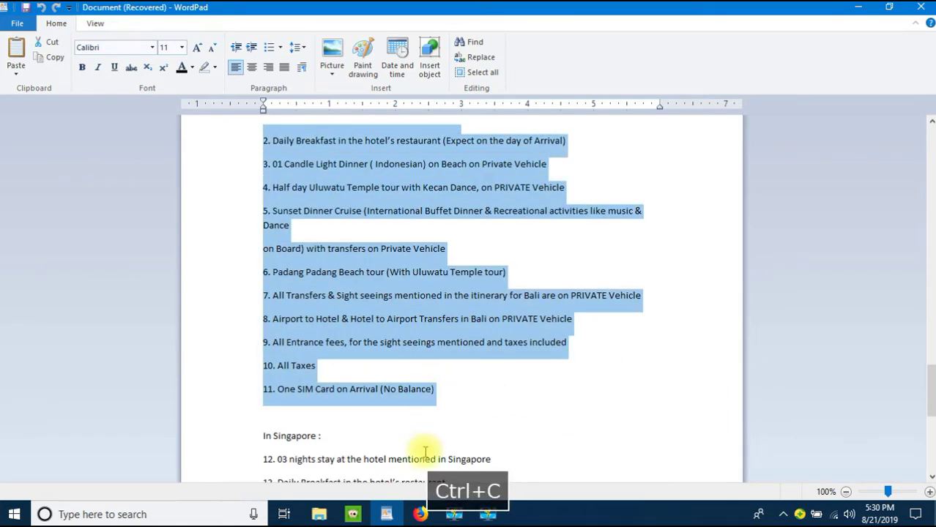
pyautogui.click(417, 513)
pyautogui.scroll(-6, 278, 383)
pyautogui.click(265, 190)
pyautogui.click(263, 229)
pyautogui.hotkey('ctrl', 'v')
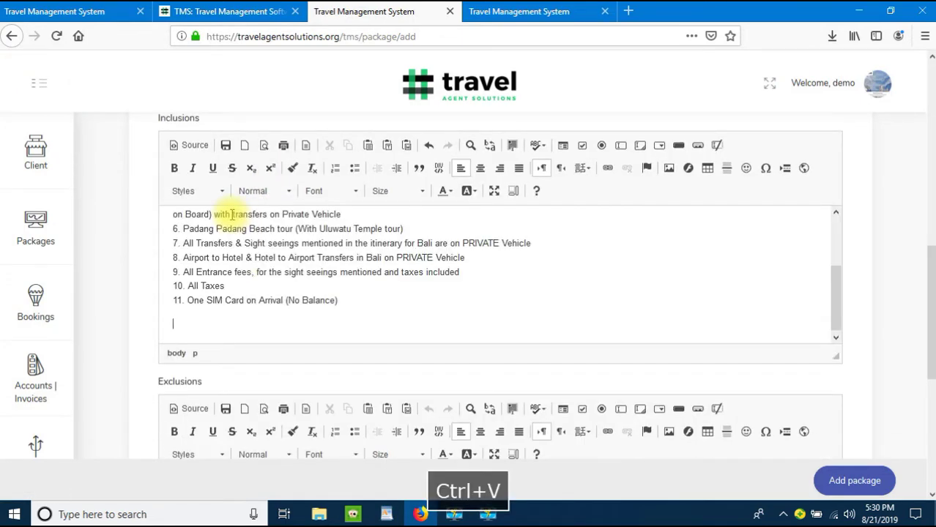
pyautogui.scroll(-5, 403, 293)
# Step: Paste the five-item exclusions list from WordPad into Exclusions and submit the package
pyautogui.click(338, 289)
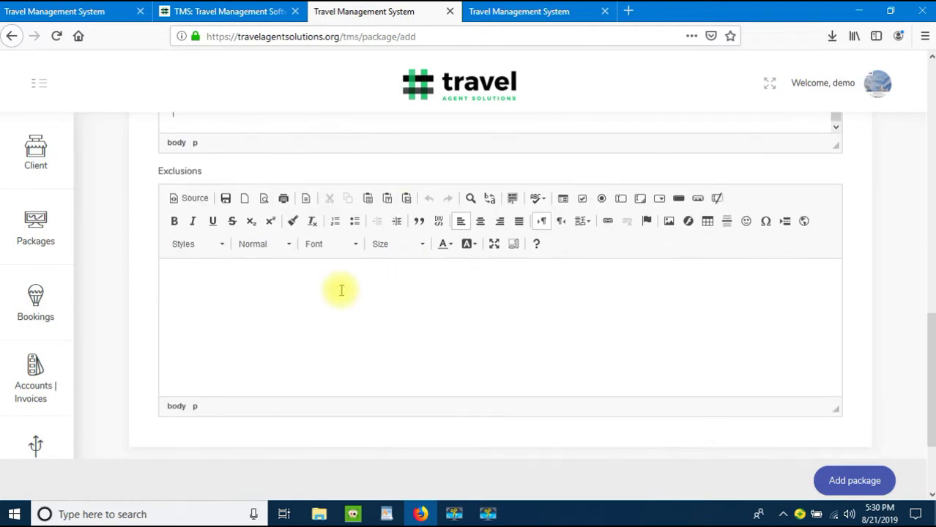
pyautogui.click(386, 513)
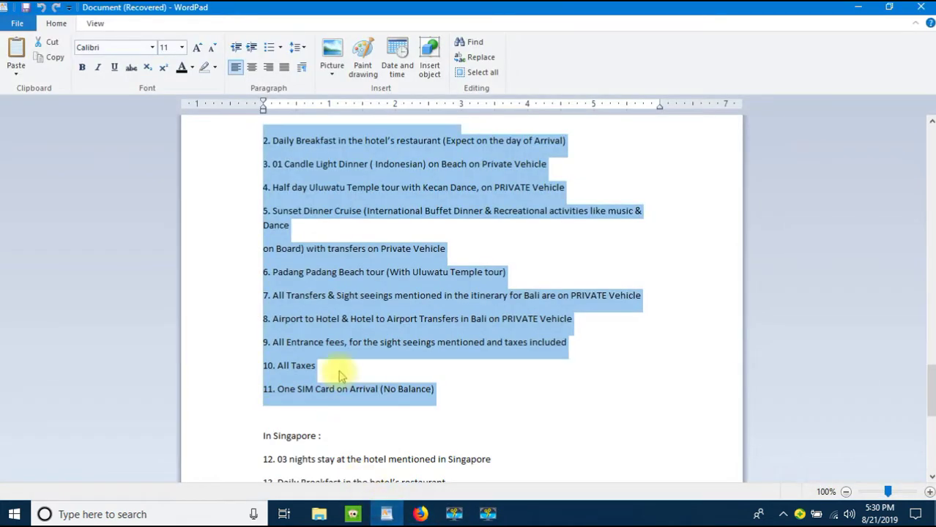
pyautogui.scroll(-3, 219, 271)
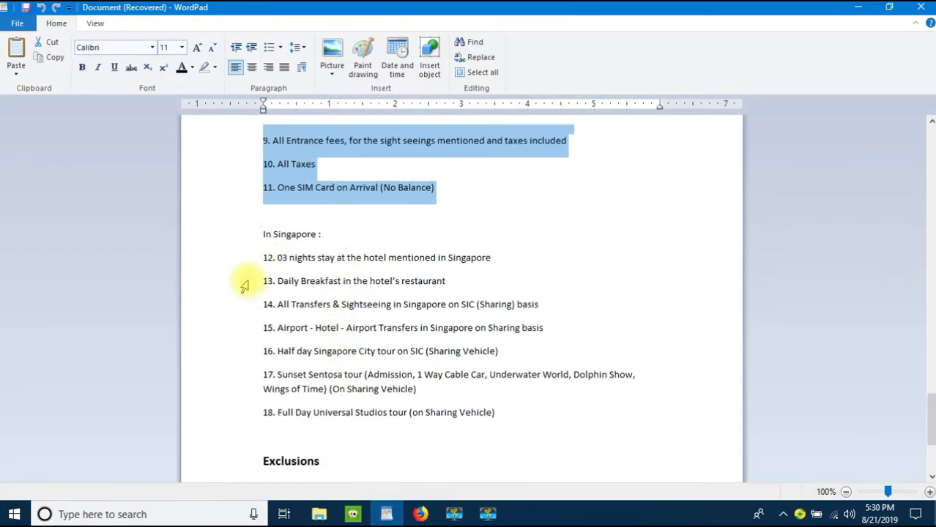
pyautogui.scroll(-3, 245, 279)
pyautogui.click(254, 334)
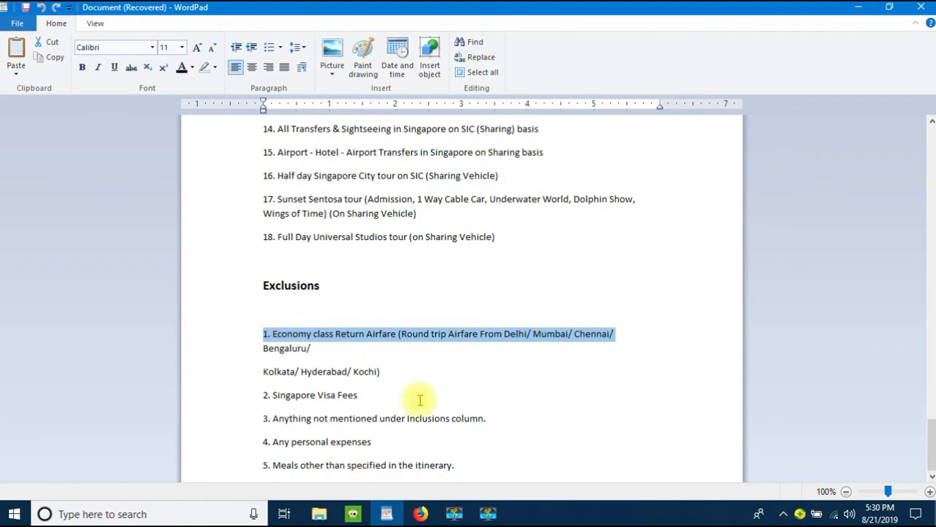
pyautogui.keyDown('shift'); pyautogui.click(468, 464); pyautogui.keyUp('shift')
pyautogui.hotkey('ctrl', 'c')
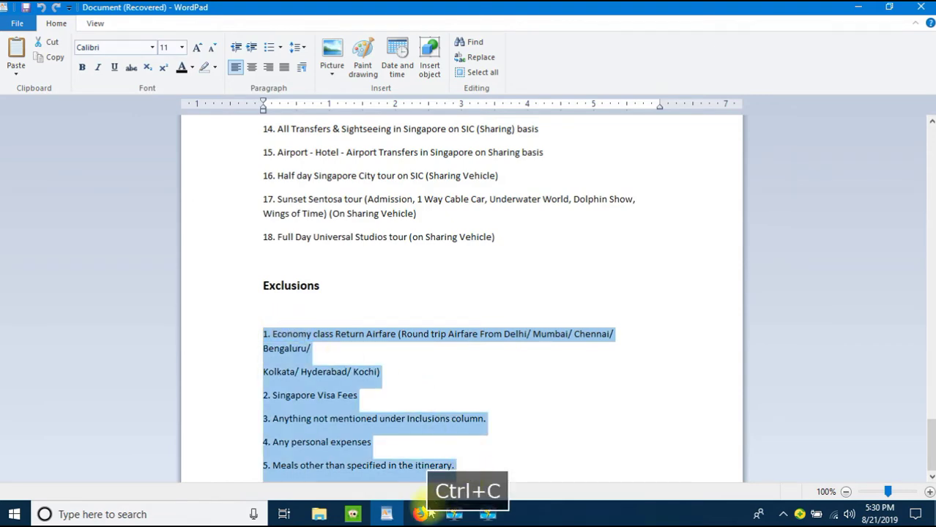
pyautogui.moveTo(419, 514)
pyautogui.click(362, 439)
pyautogui.hotkey('ctrl', 'v')
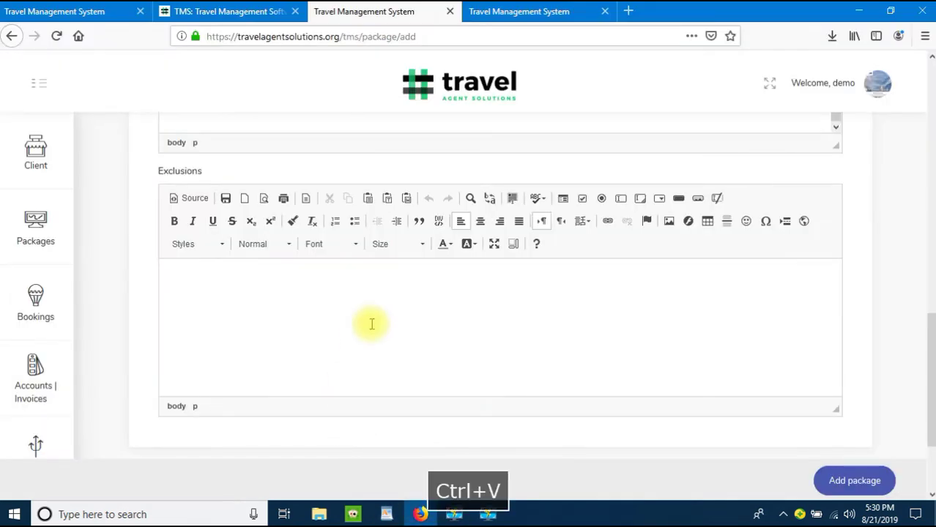
pyautogui.click(835, 481)
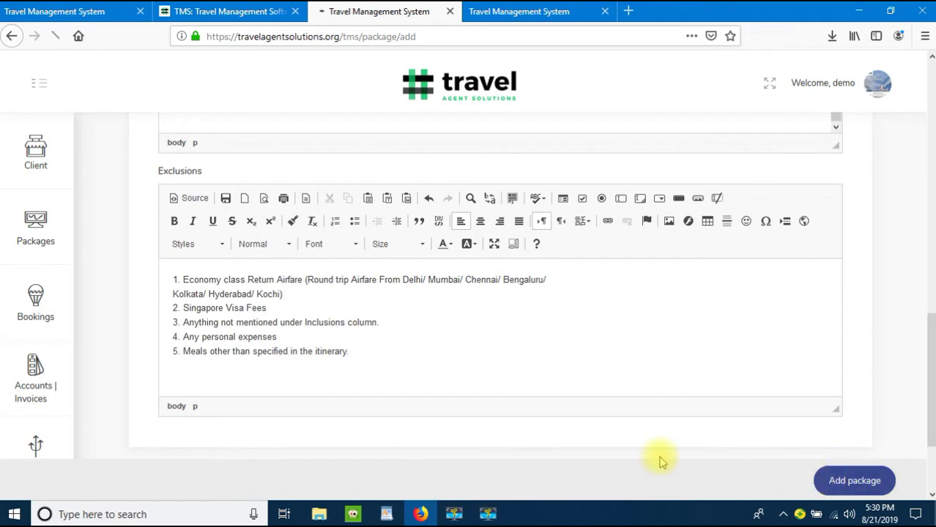
# Step: Confirm the package saved and return to List Packages, now headed by Europe Tour Package
pyautogui.scroll(10, 415, 329)
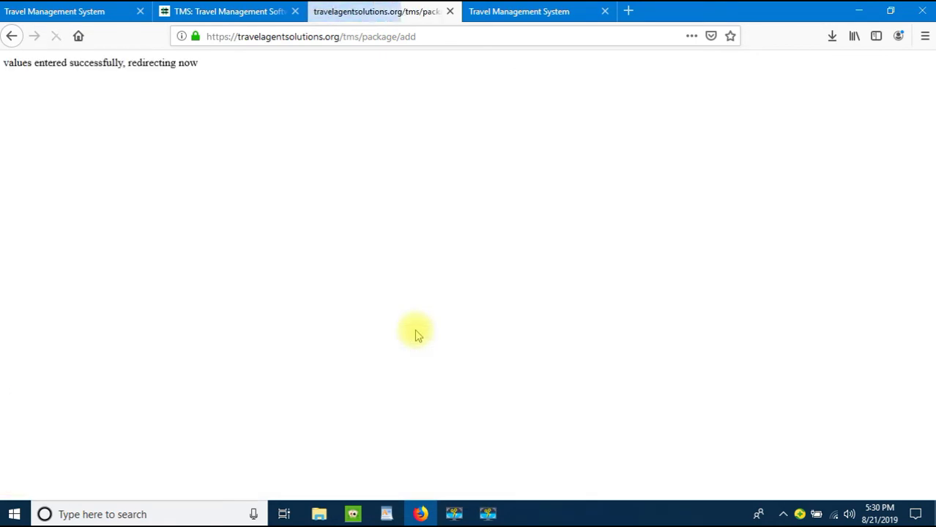
pyautogui.click(539, 9)
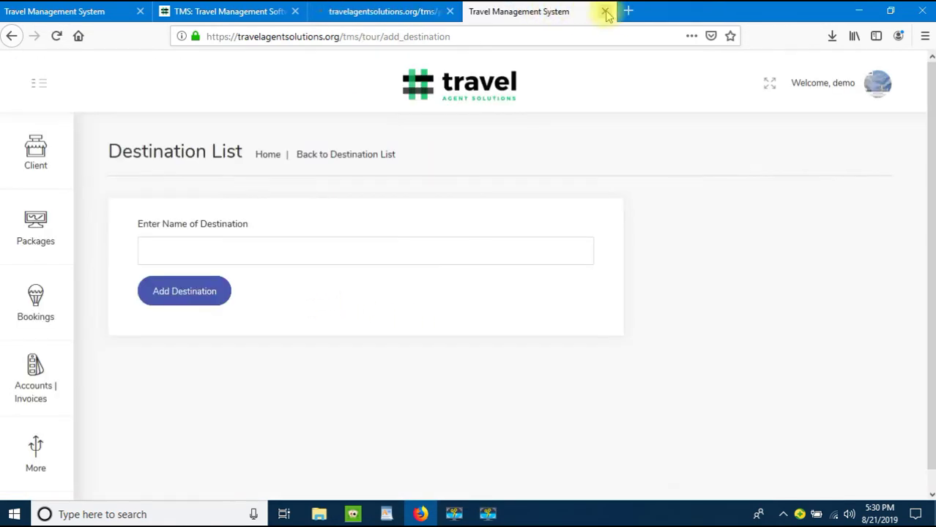
pyautogui.click(354, 17)
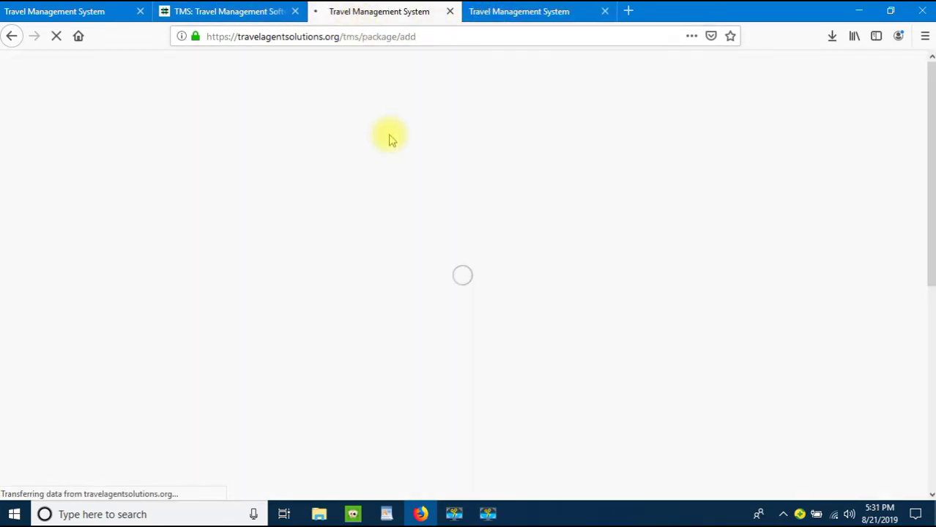
pyautogui.click(339, 161)
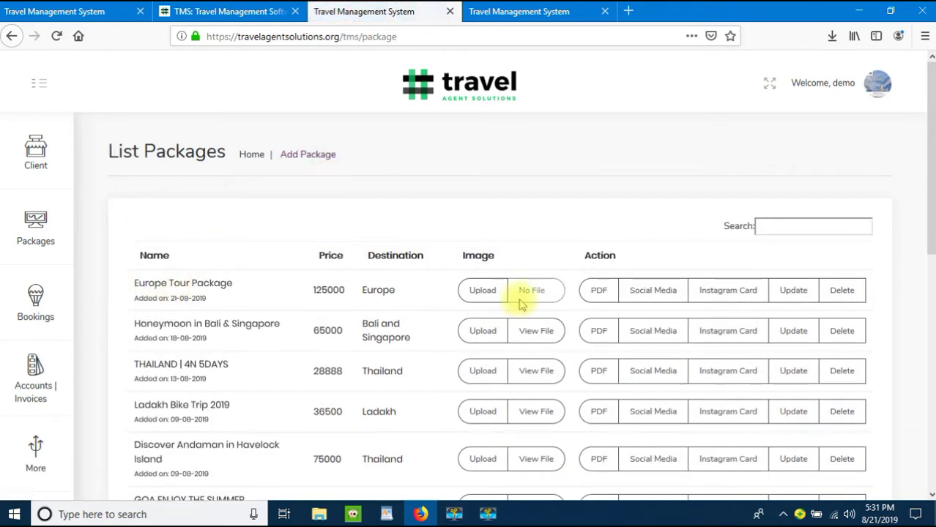
# Step: Open the Europe Tour Package PDF and review it: 7 nights, Europe, 125000 per person
pyautogui.click(598, 291)
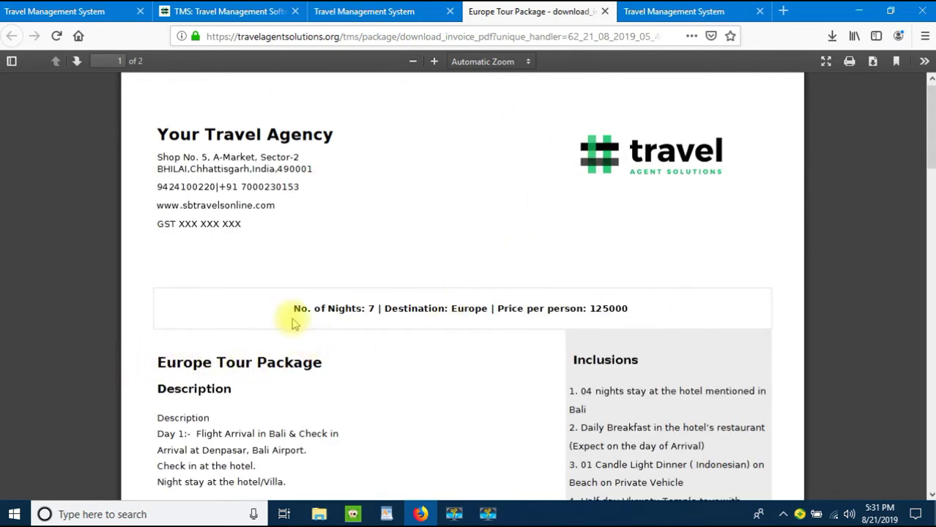
pyautogui.moveTo(159, 134); pyautogui.dragTo(387, 157)
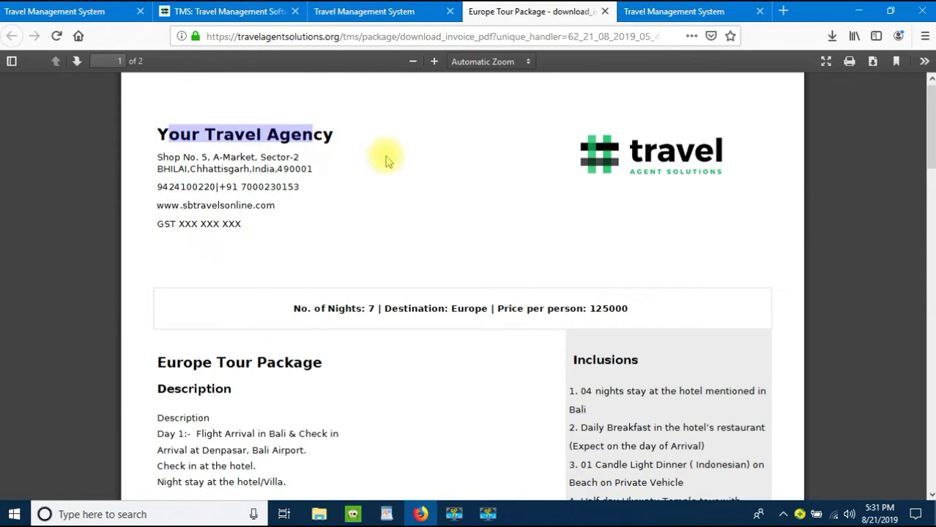
pyautogui.click(200, 167)
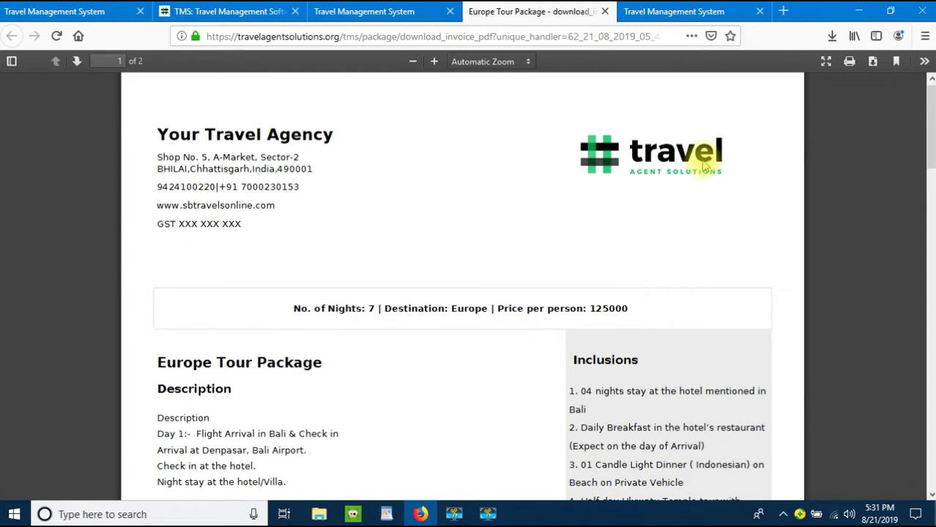
pyautogui.scroll(-3, 376, 177)
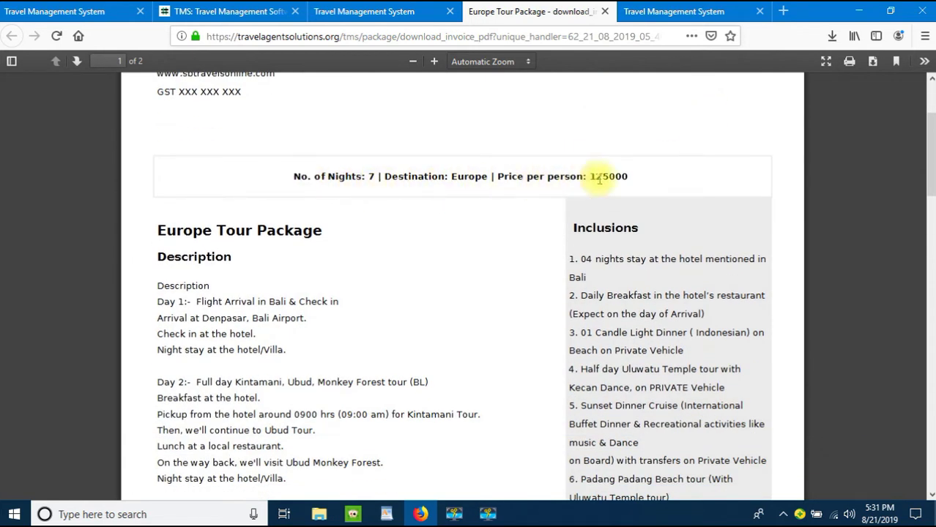
pyautogui.scroll(-7, 142, 229)
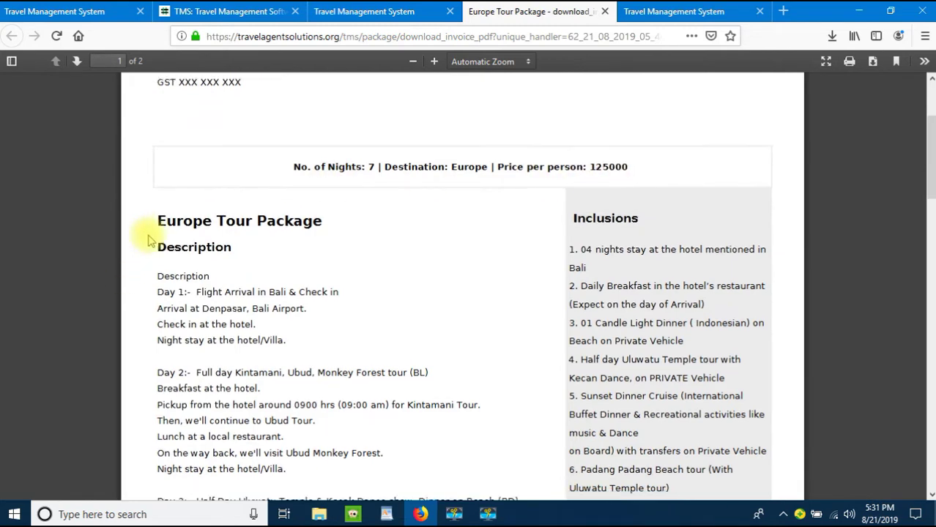
pyautogui.scroll(-15, 227, 199)
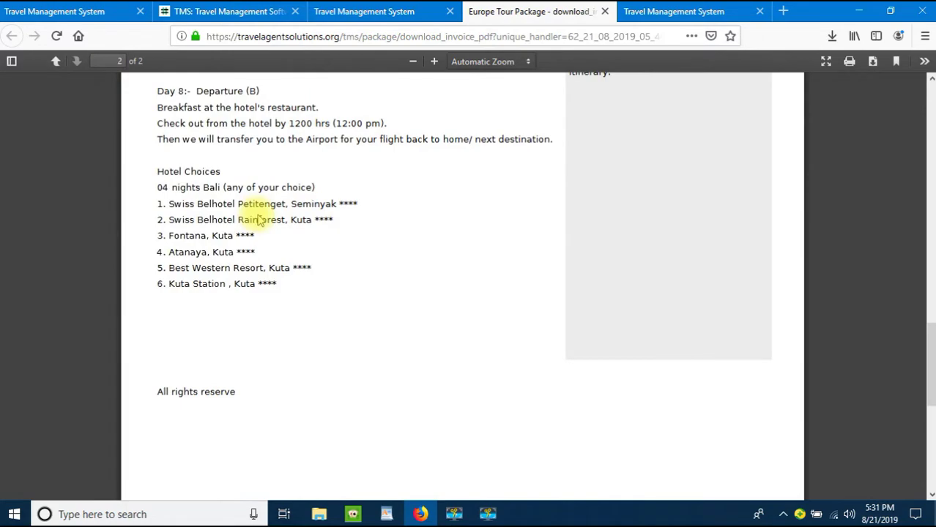
pyautogui.scroll(20, 258, 220)
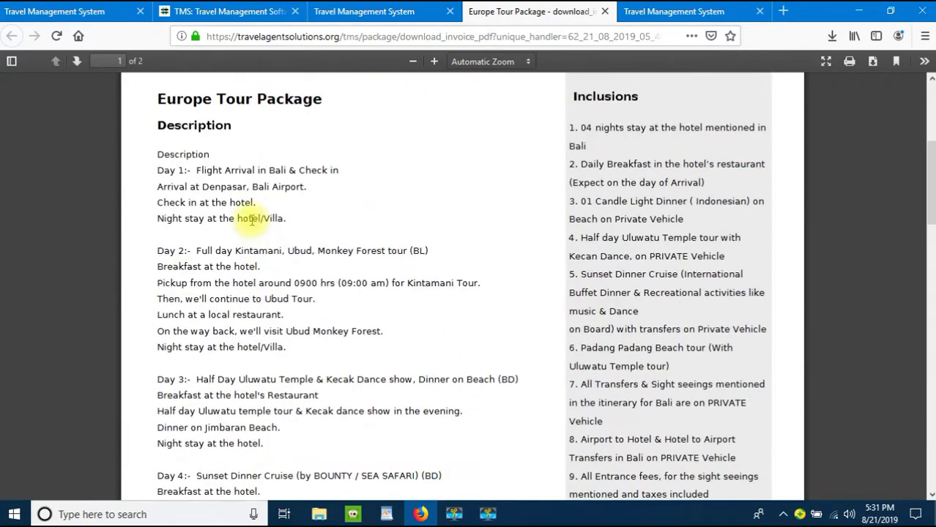
pyautogui.scroll(2, 656, 173)
pyautogui.scroll(-8, 594, 182)
pyautogui.scroll(12, 594, 183)
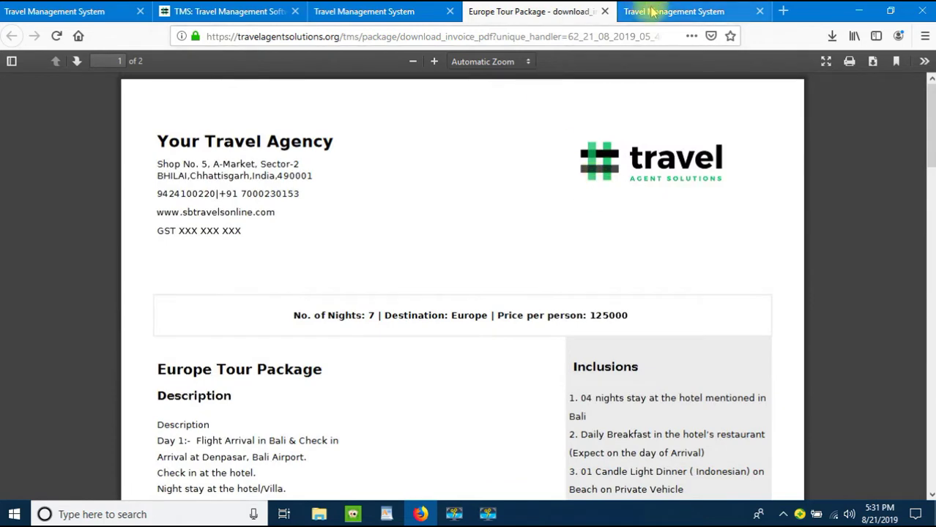
# Step: Search Google Images for 'europe tourism' in a new browser tab
pyautogui.click(652, 11)
pyautogui.click(568, 29)
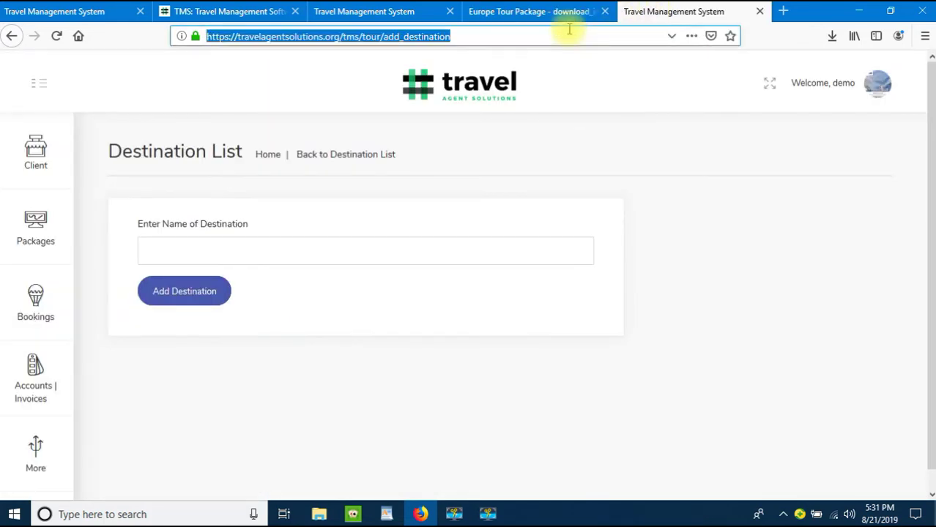
pyautogui.write('europe')
pyautogui.press('Return')
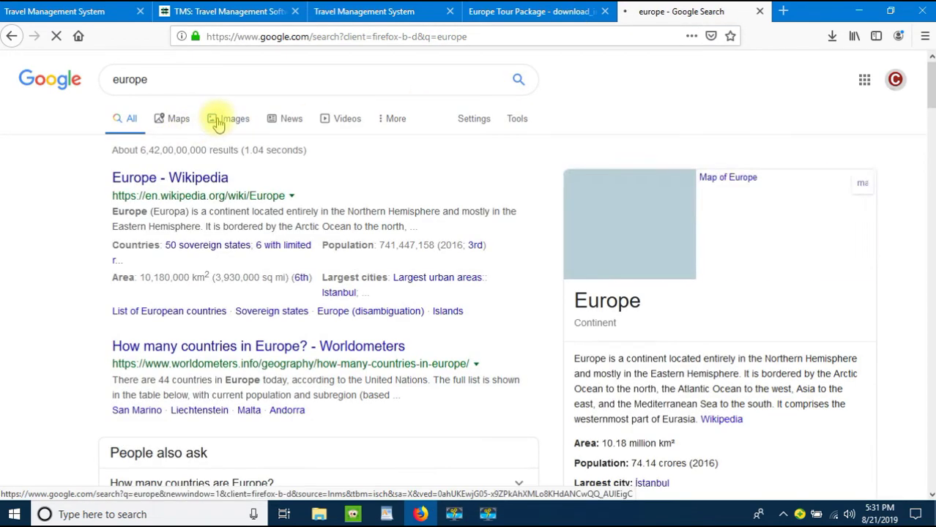
pyautogui.click(218, 124)
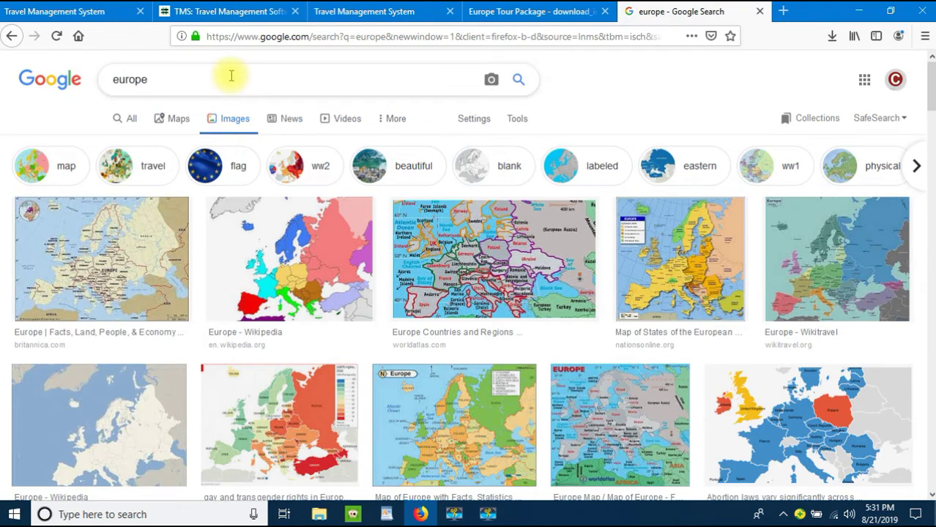
pyautogui.write('tourism')
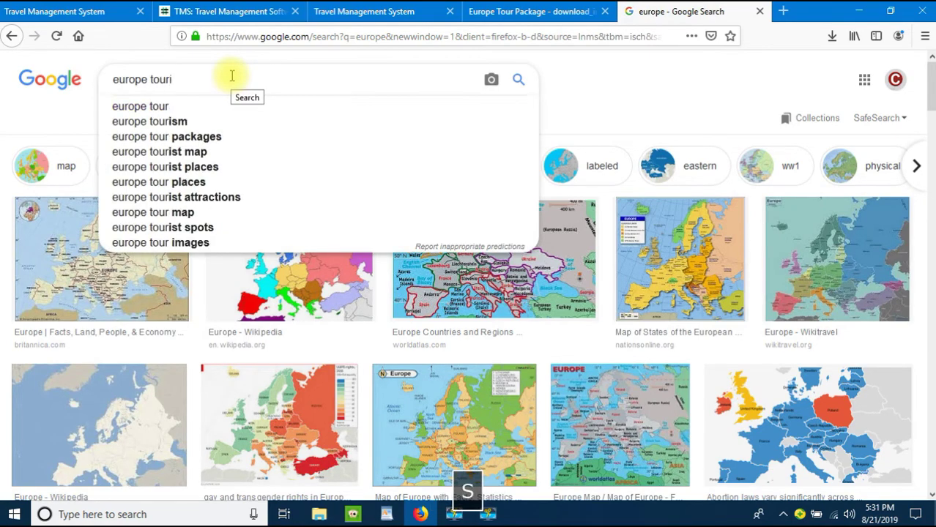
pyautogui.press('Return')
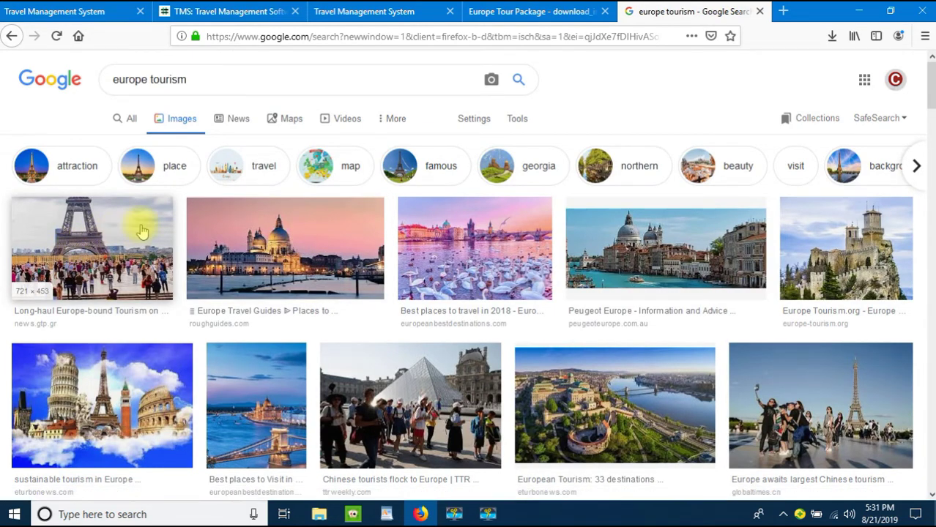
# Step: Save the full-size Eiffel Tower photo to the Desktop as Paris-Eiffel-travelers.jpg
pyautogui.click(77, 252)
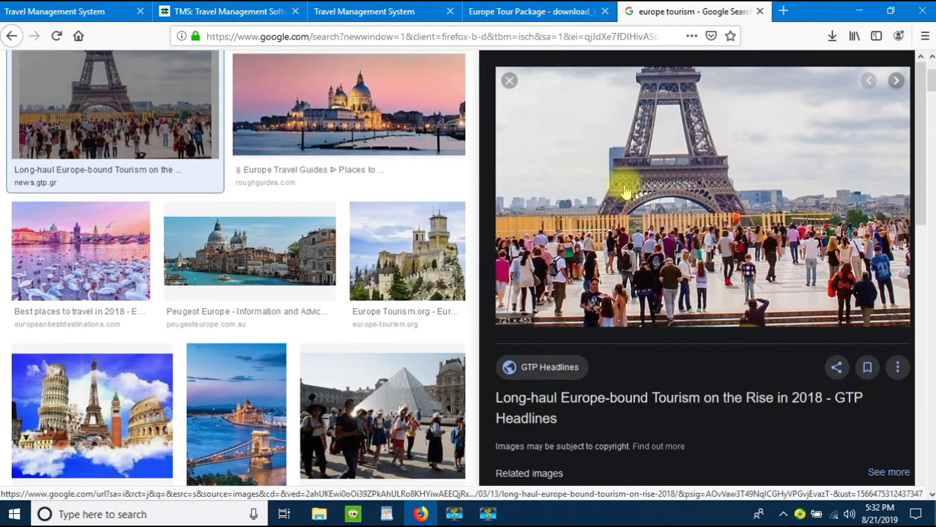
pyautogui.rightClick(624, 191)
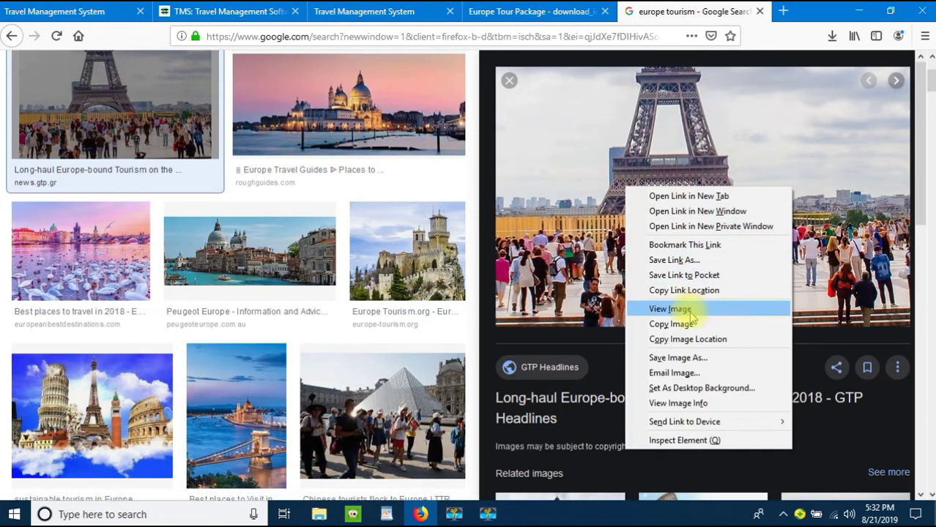
pyautogui.click(677, 311)
pyautogui.rightClick(509, 243)
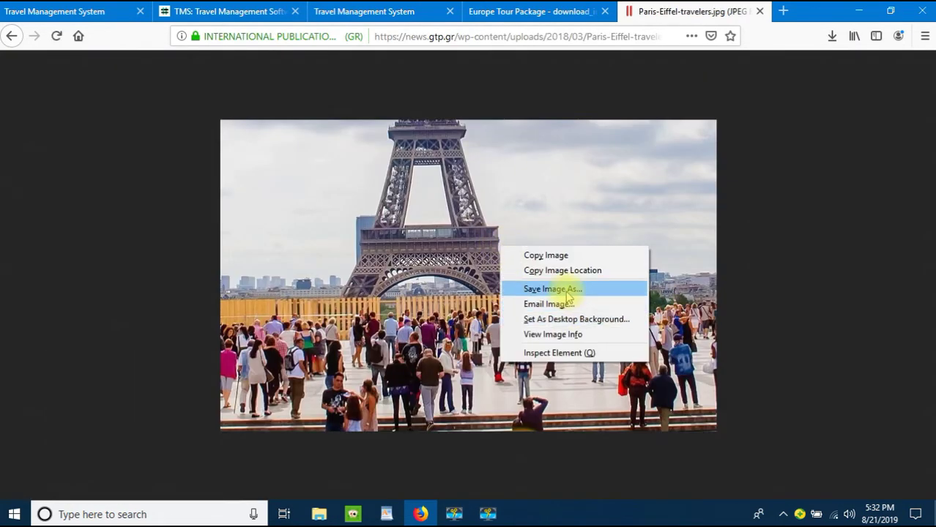
pyautogui.click(564, 289)
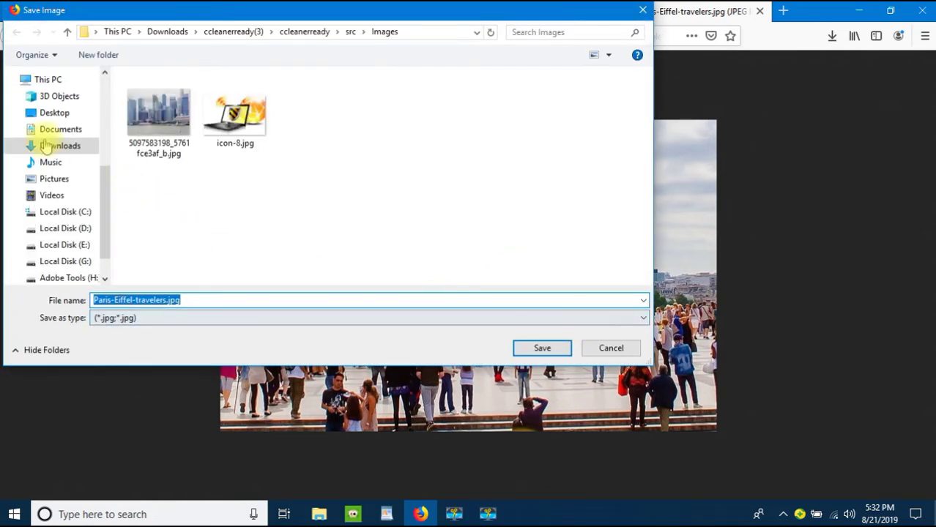
pyautogui.click(45, 115)
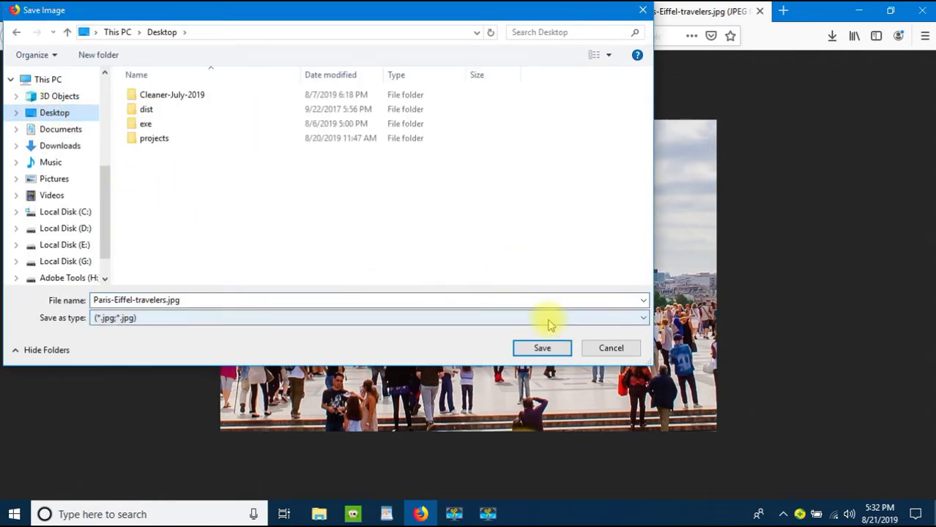
pyautogui.click(542, 348)
pyautogui.click(399, 12)
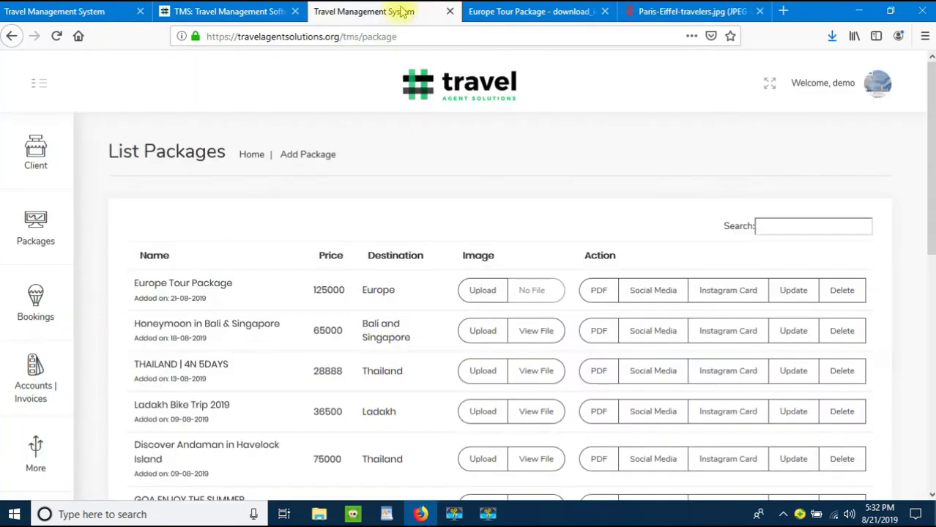
# Step: Upload Paris-Eiffel-travelers.jpg from the Desktop as the Europe Tour Package image
pyautogui.click(482, 290)
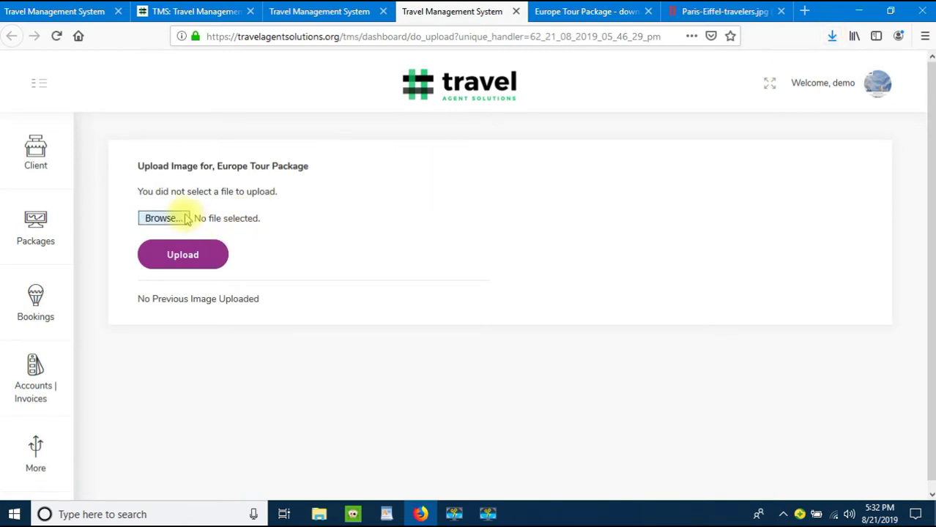
pyautogui.click(162, 219)
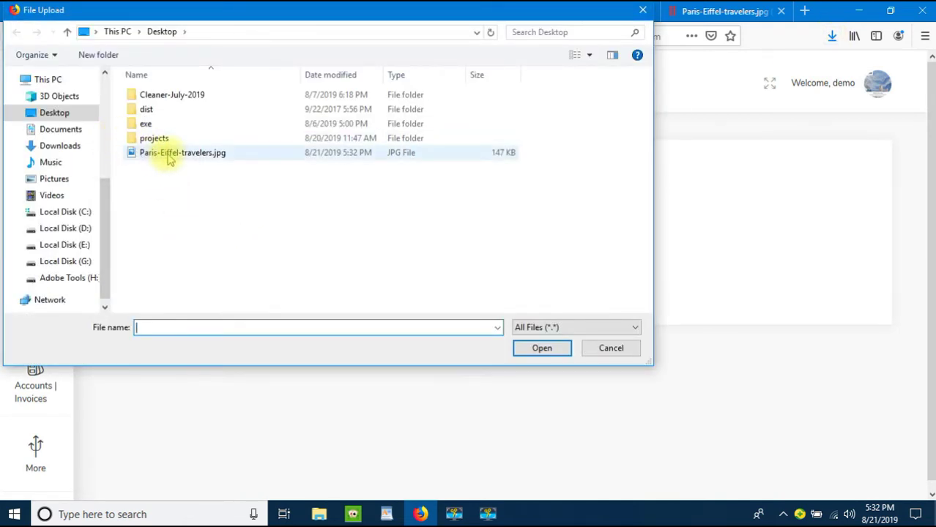
pyautogui.doubleClick(168, 159)
pyautogui.click(202, 255)
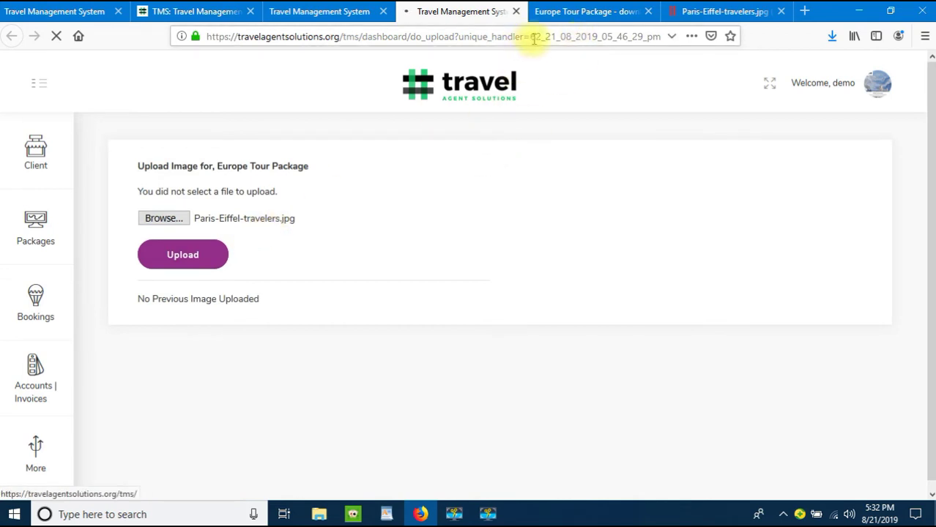
pyautogui.click(569, 13)
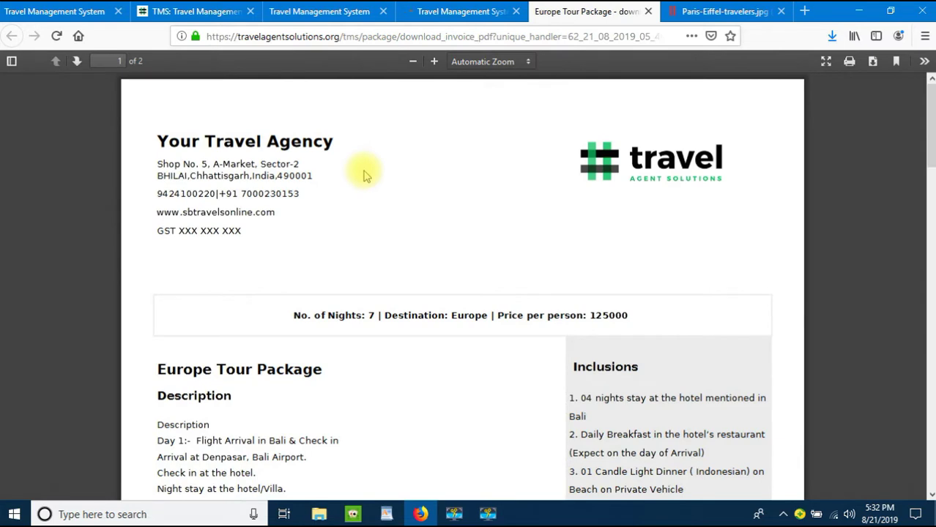
# Step: Reload the brochure to show the Eiffel Tower photo and download it as Package_by_Your_Travel_Agency.pdf
pyautogui.press('F5')
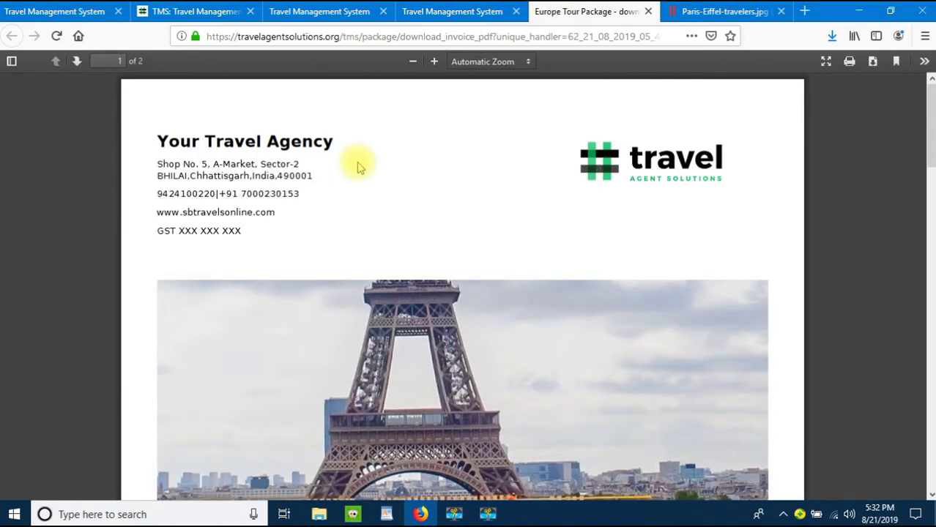
pyautogui.scroll(-4, 359, 170)
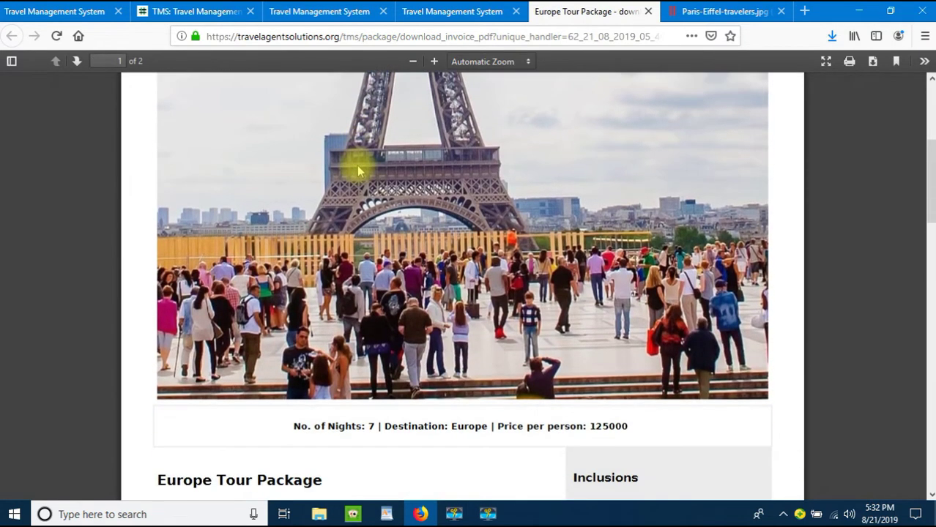
pyautogui.scroll(4, 359, 170)
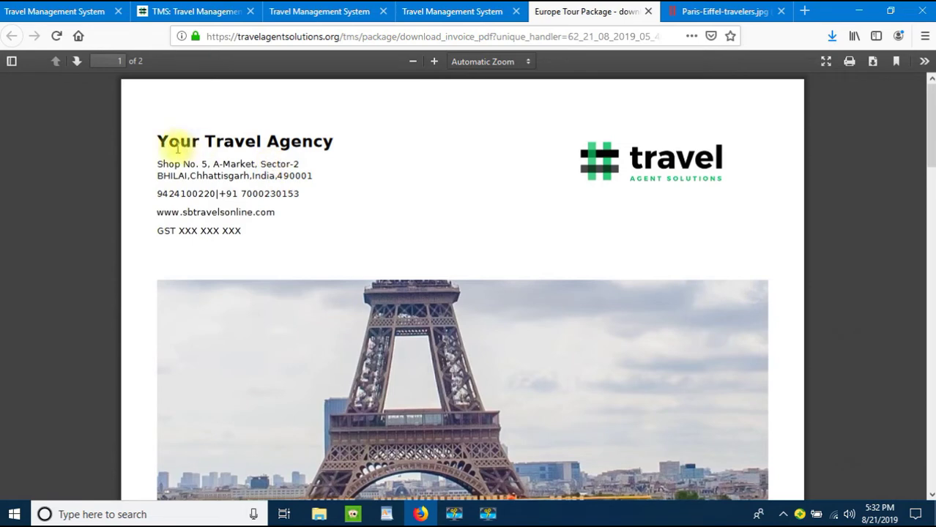
pyautogui.scroll(-5, 502, 156)
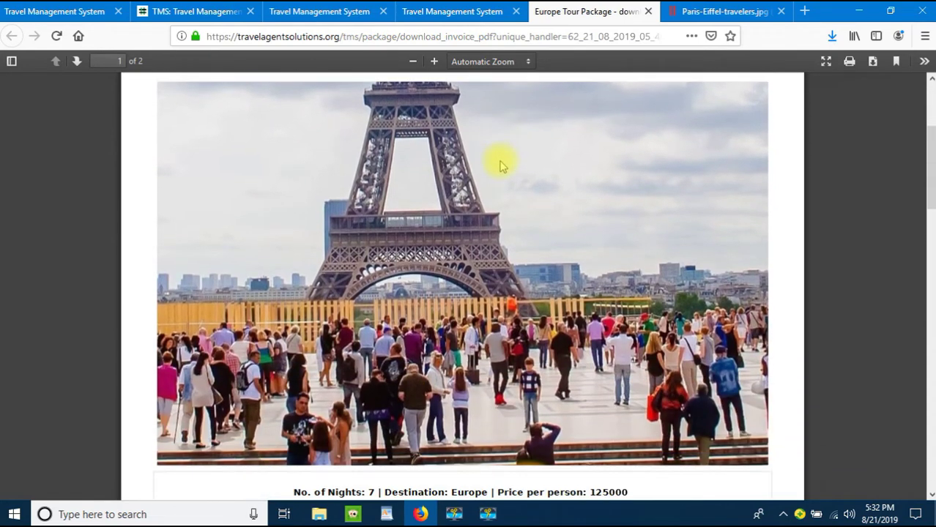
pyautogui.scroll(4, 502, 162)
pyautogui.scroll(1, 502, 166)
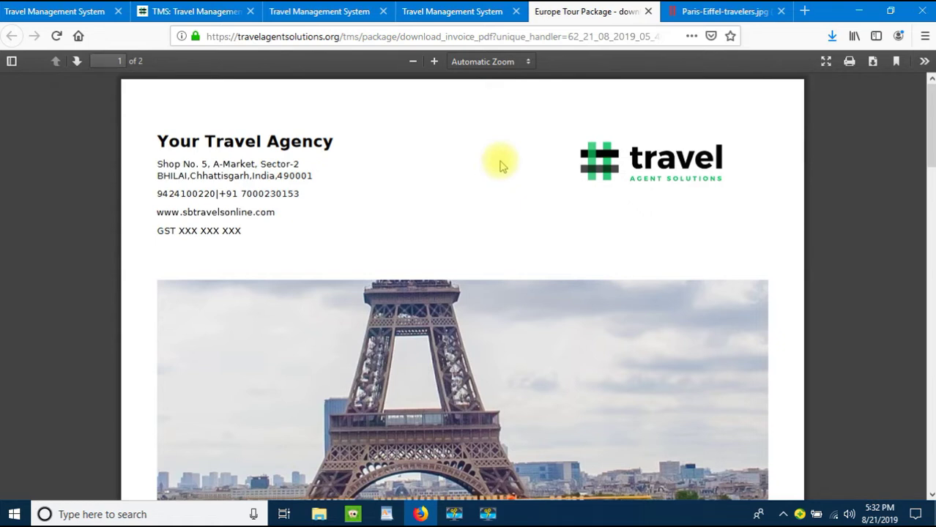
pyautogui.click(873, 62)
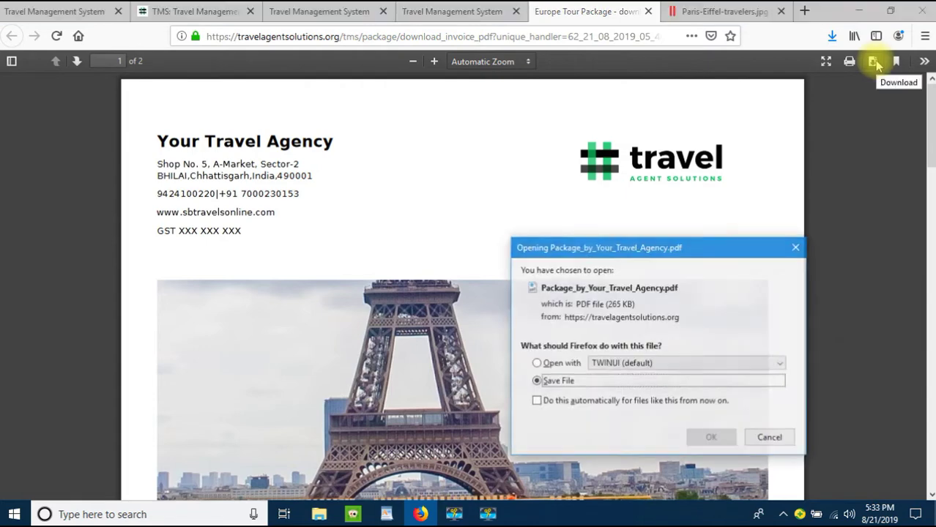
pyautogui.click(706, 438)
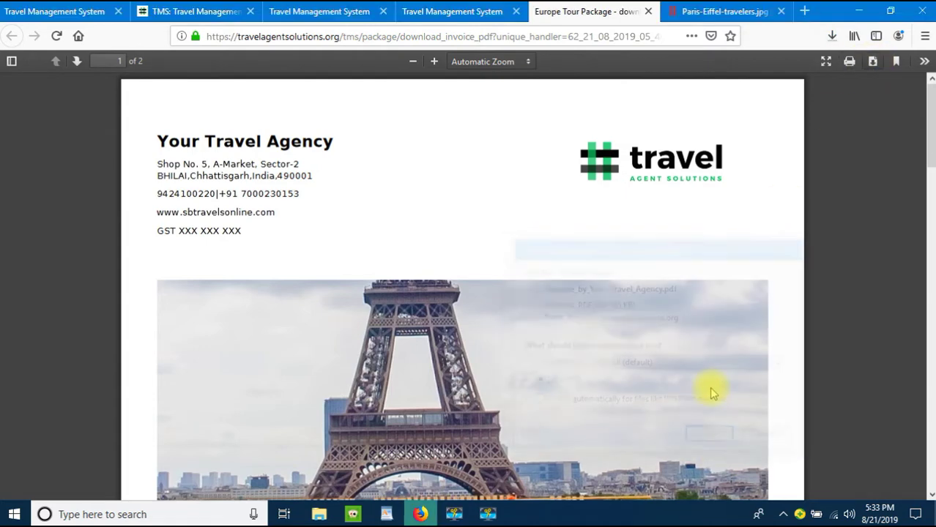
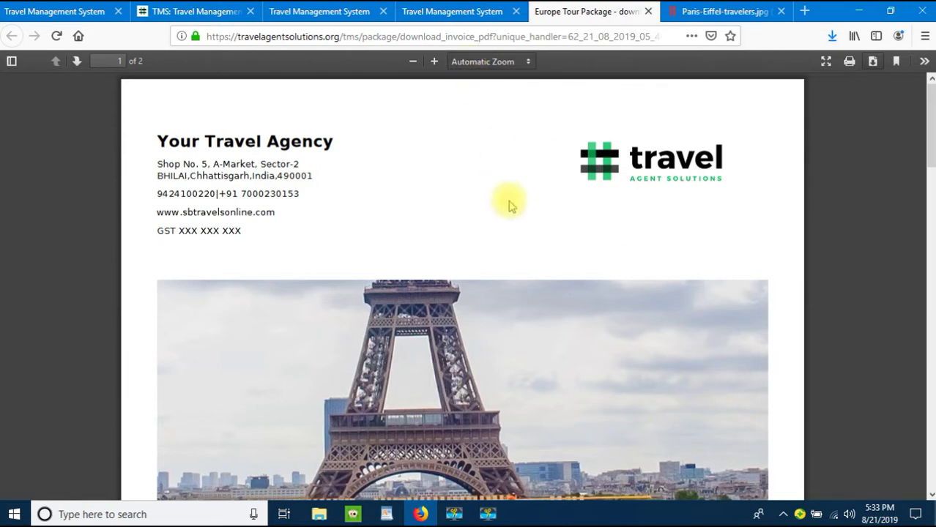
# Step: Scroll through the Europe Tour Package PDF, then return to the Travel Management System dashboard
pyautogui.scroll(-7, 512, 197)
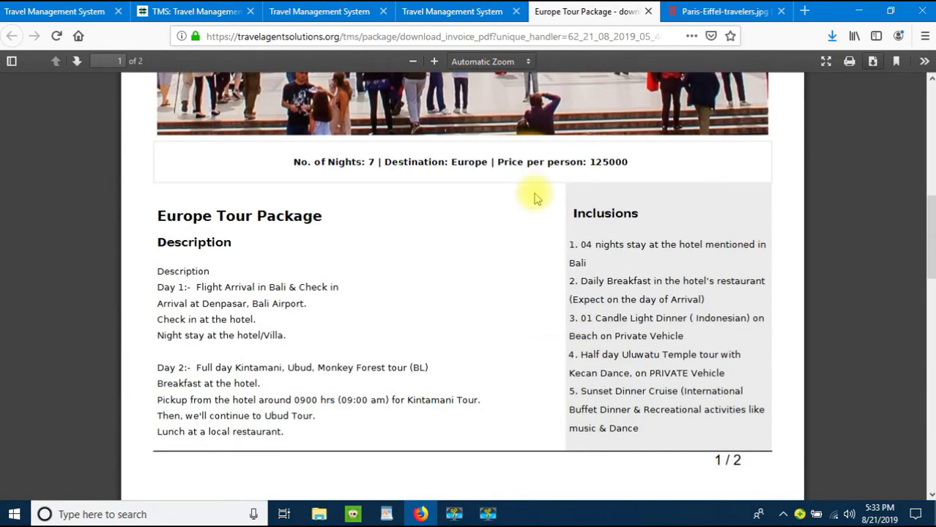
pyautogui.scroll(-3, 535, 196)
pyautogui.scroll(6, 533, 198)
pyautogui.scroll(-6, 532, 199)
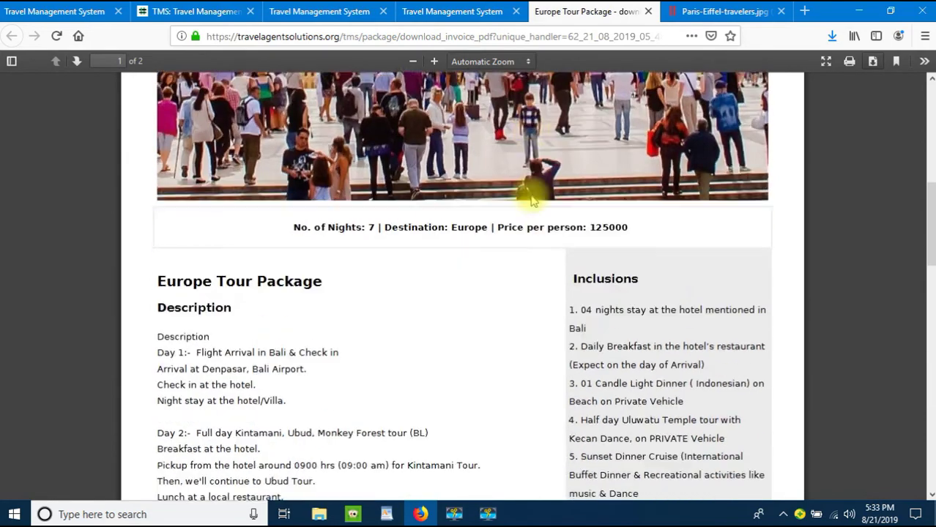
pyautogui.scroll(-3, 533, 199)
pyautogui.scroll(10, 533, 199)
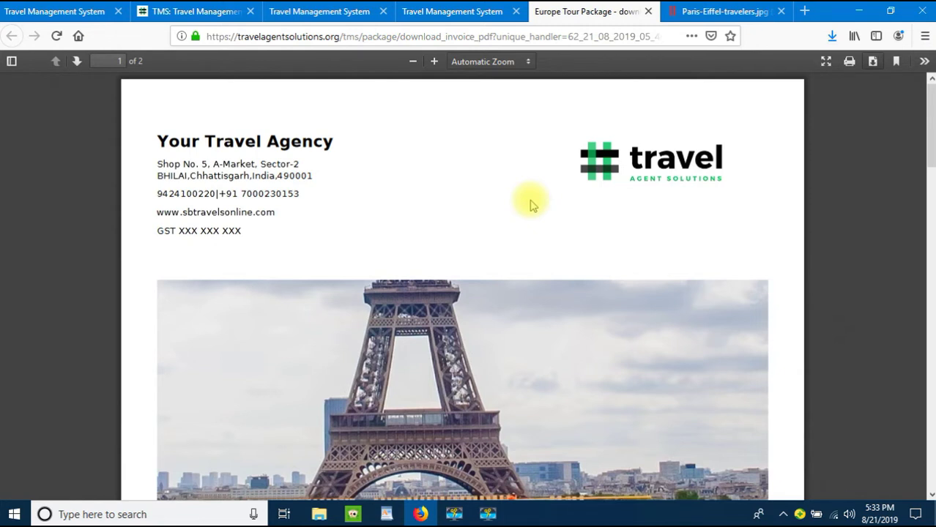
pyautogui.click(441, 11)
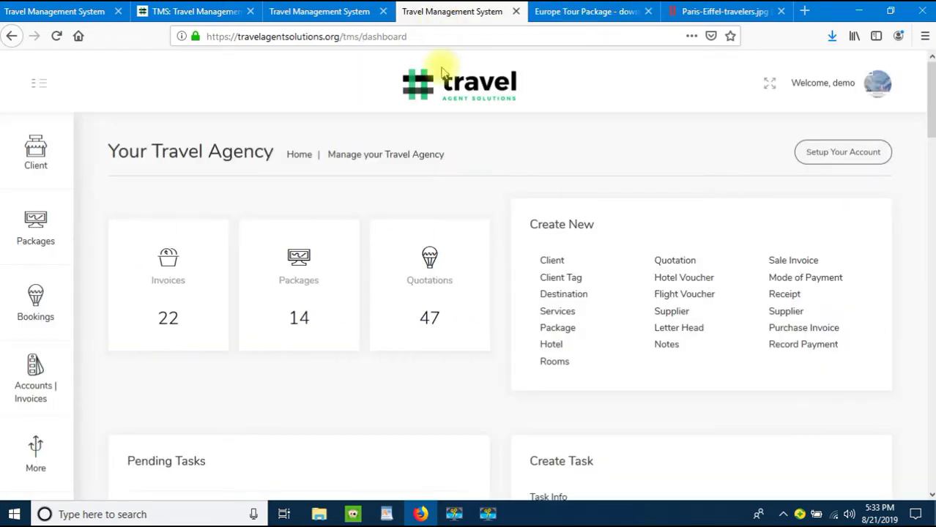
# Step: Go to Bookings > Quotations and start a new quotation numbered 65 for Europe
pyautogui.click(34, 318)
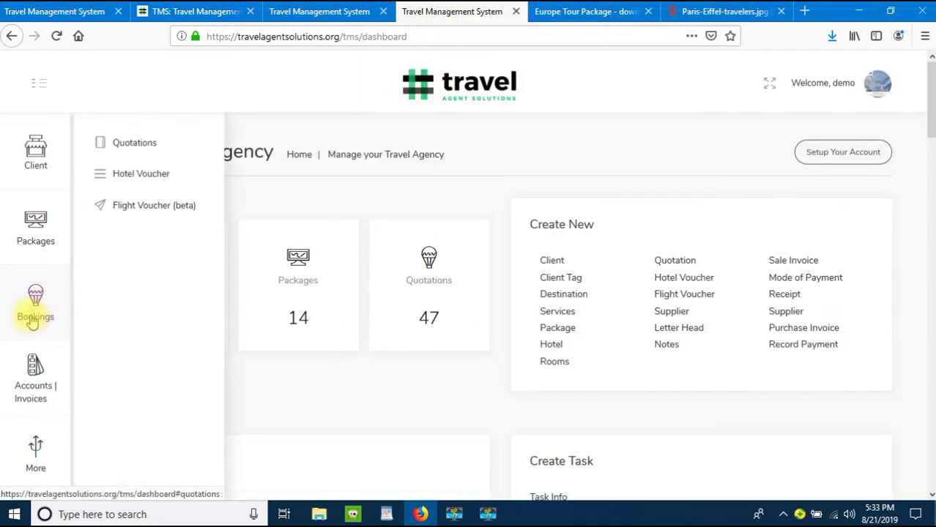
pyautogui.click(150, 144)
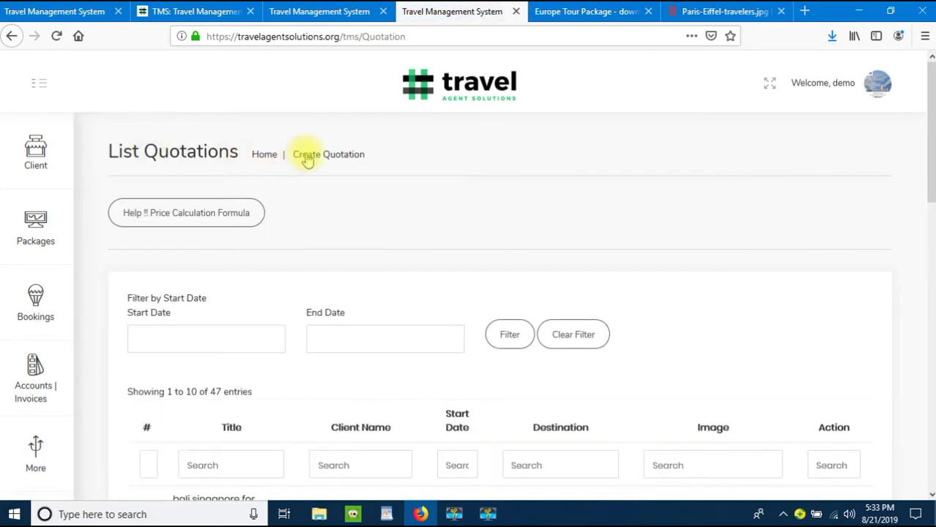
pyautogui.click(336, 162)
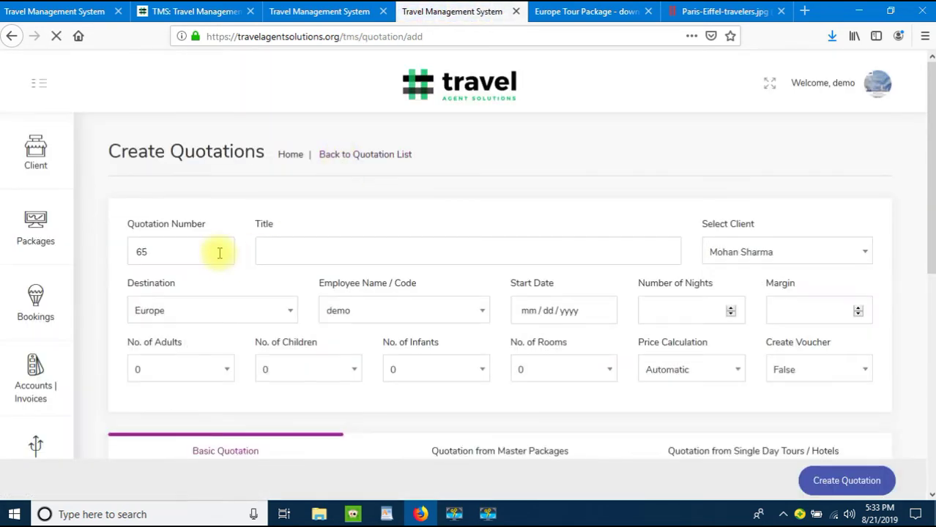
pyautogui.click(334, 251)
# Step: Title the quotation for the client and Europe, and confirm the client, destination and employee
pyautogui.write('quot')
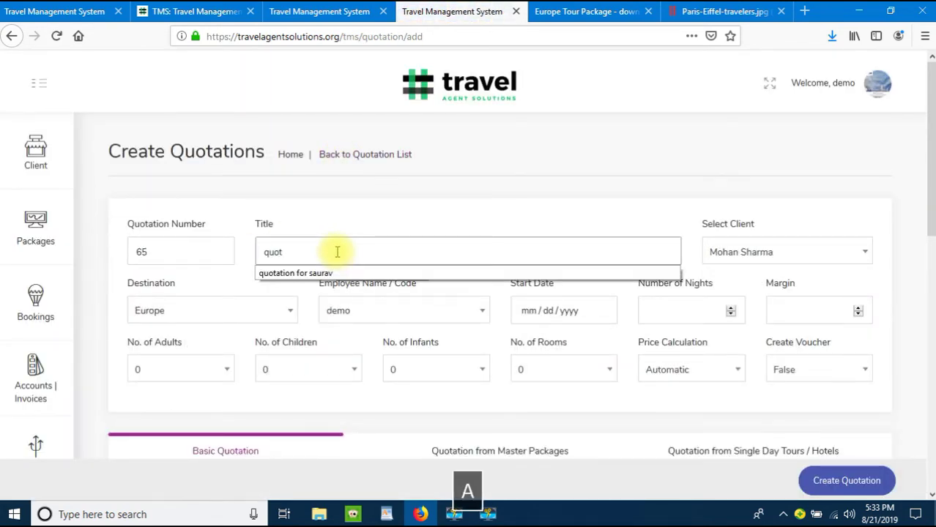
pyautogui.write('ation for mohan q')
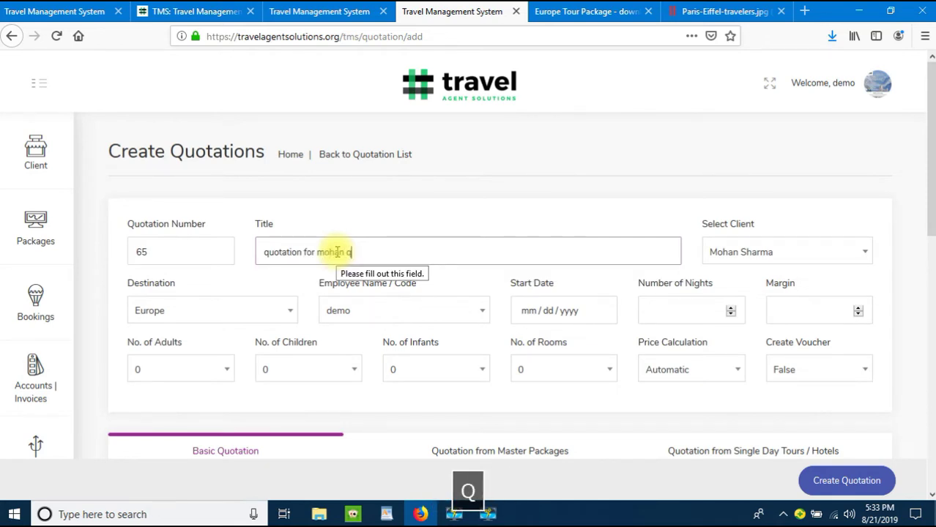
pyautogui.press('BackSpace')
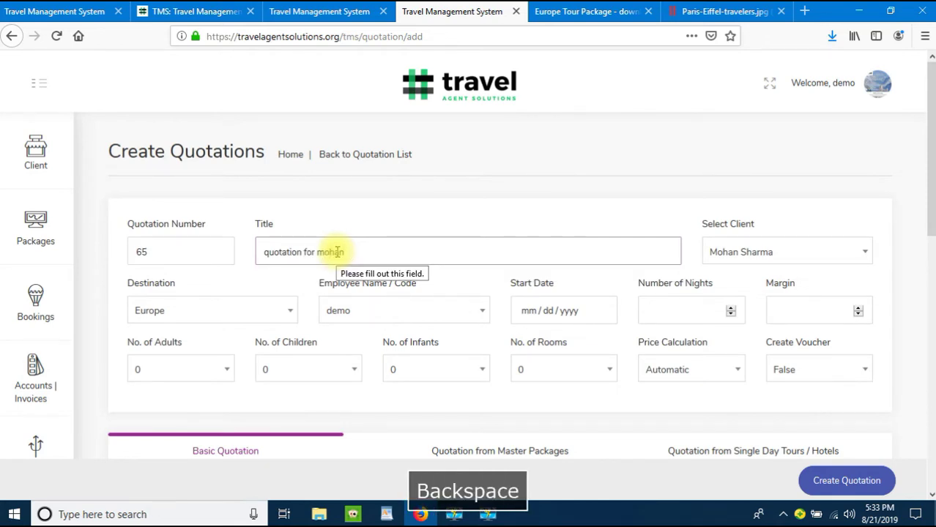
pyautogui.write('europe')
pyautogui.press('Tab')
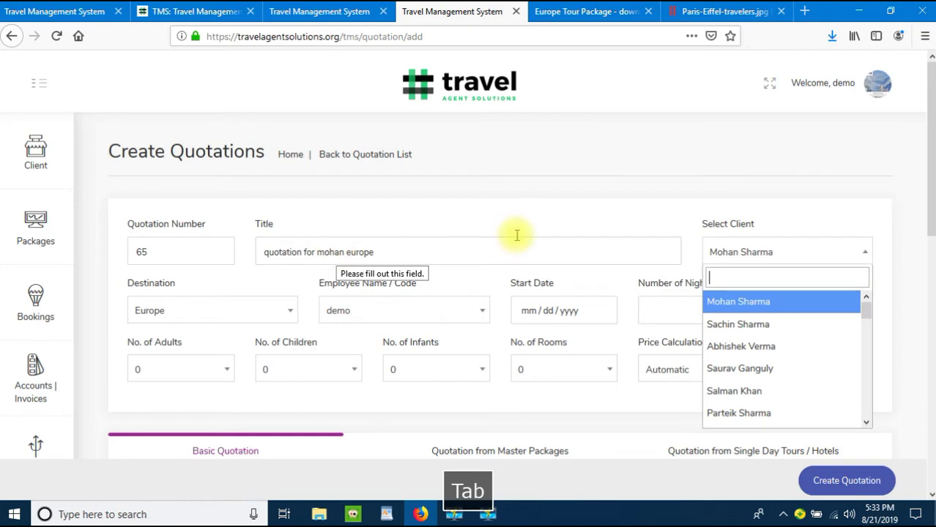
pyautogui.click(762, 301)
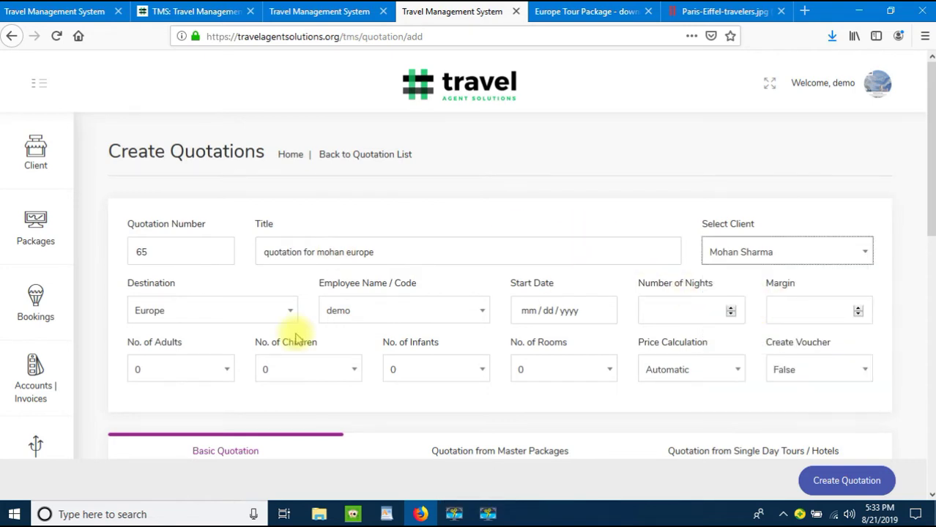
pyautogui.click(216, 313)
pyautogui.click(384, 313)
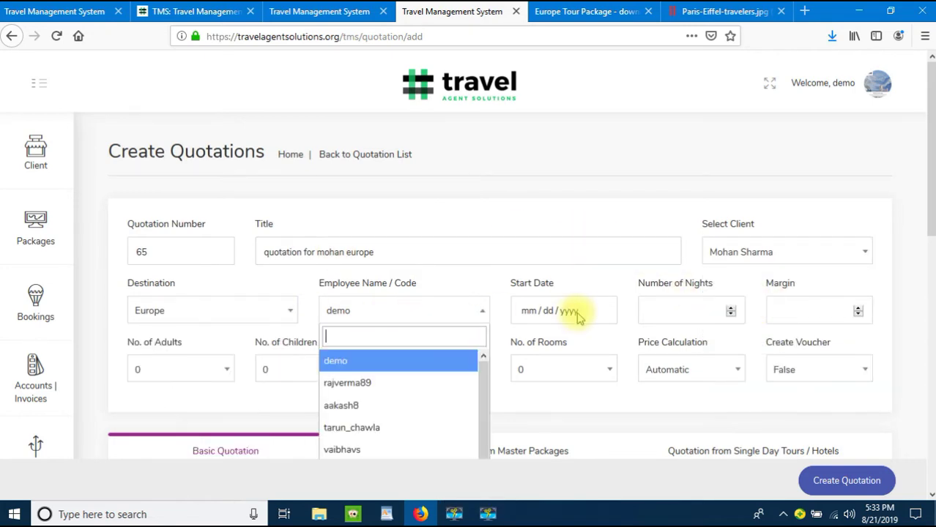
# Step: Set the start date to September 20, 2019 for 7 nights
pyautogui.click(534, 315)
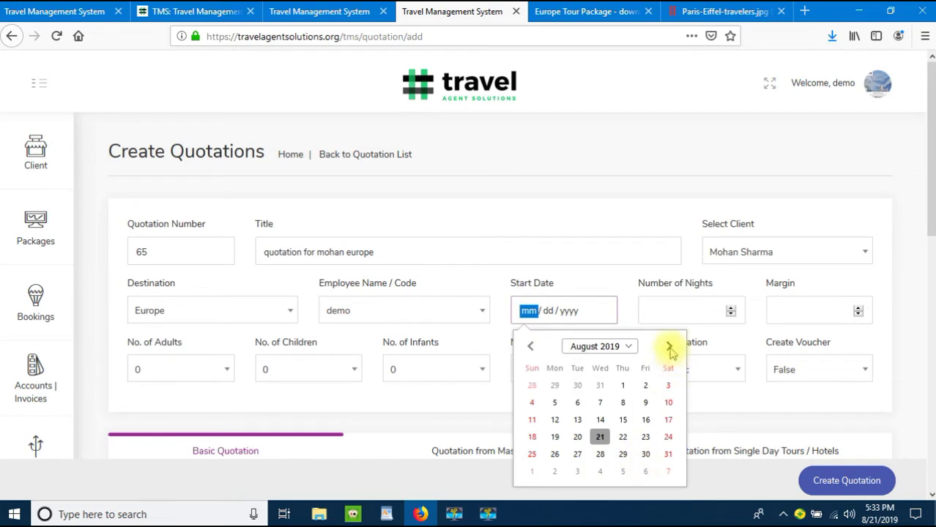
pyautogui.click(669, 347)
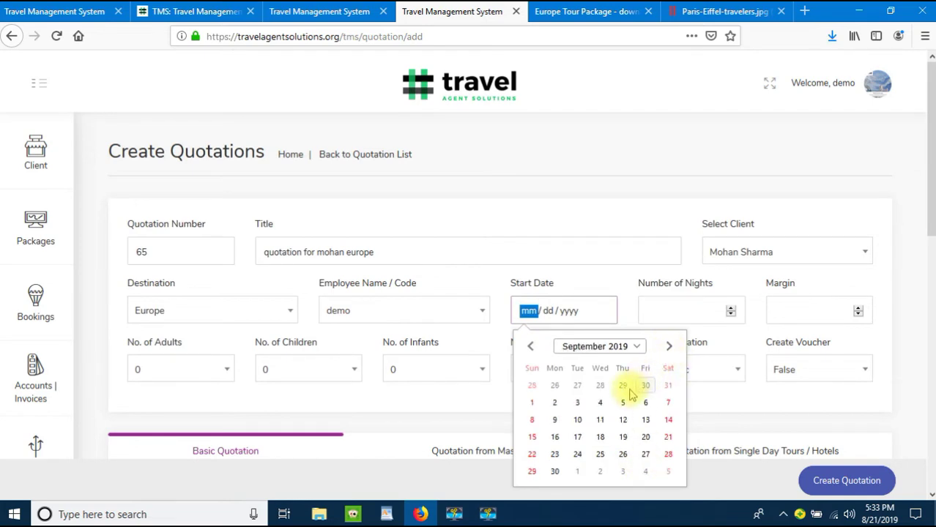
pyautogui.click(645, 438)
pyautogui.click(676, 313)
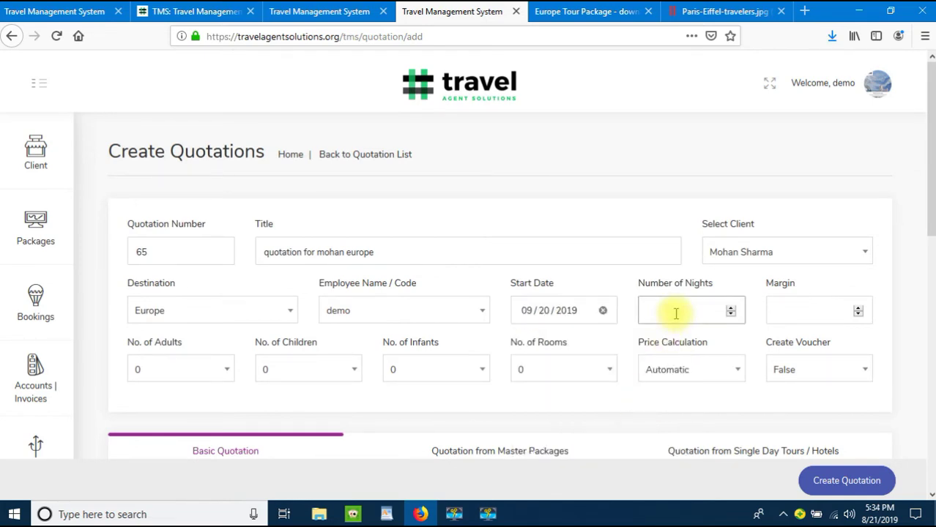
pyautogui.write('7')
pyautogui.click(770, 307)
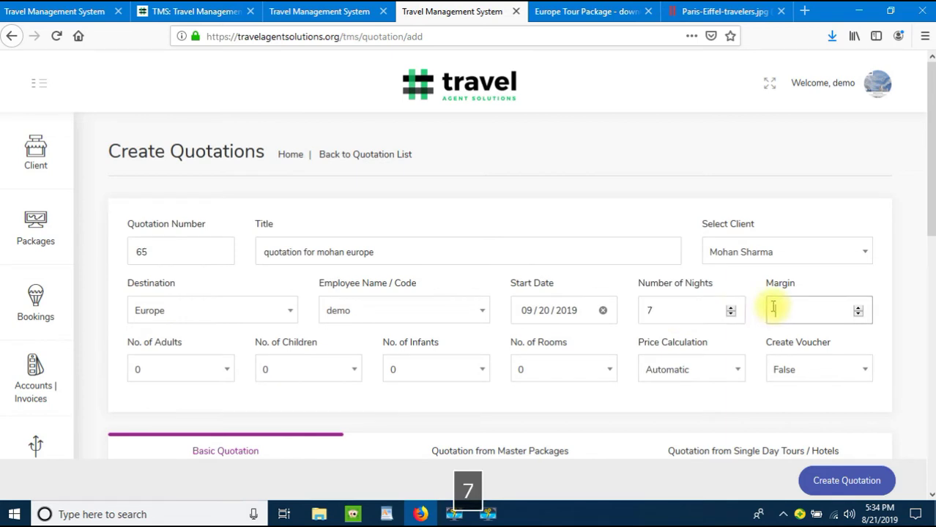
# Step: Set 2 adults, 1 child, 1 room, and Manual price calculation
pyautogui.click(179, 367)
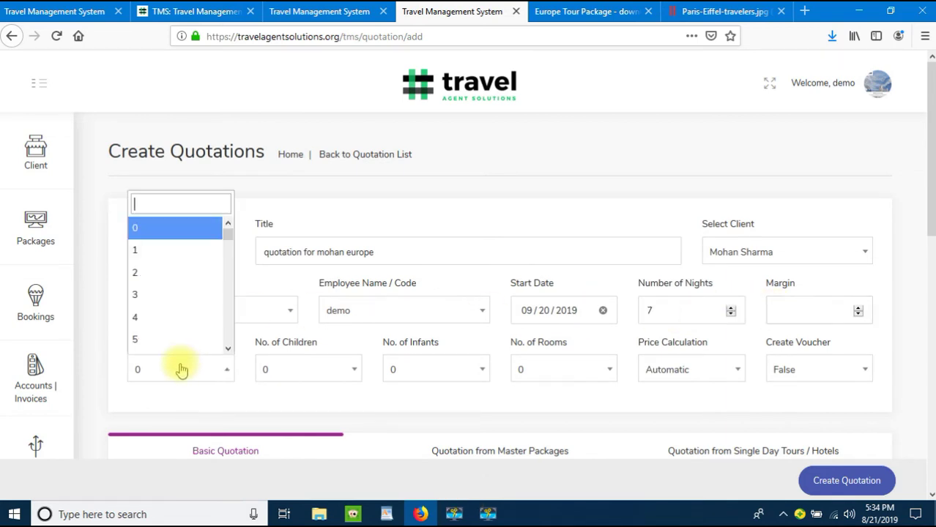
pyautogui.click(170, 272)
pyautogui.click(322, 370)
pyautogui.click(309, 248)
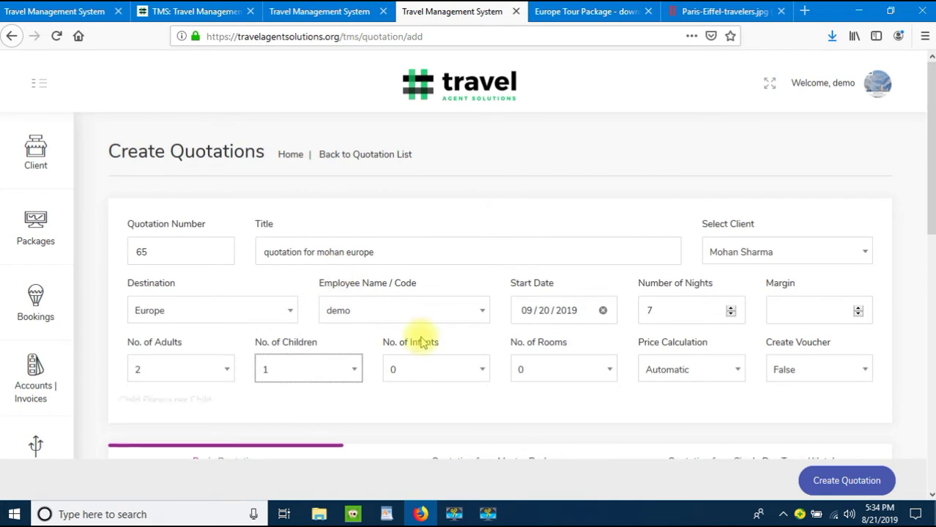
pyautogui.click(585, 371)
pyautogui.click(560, 251)
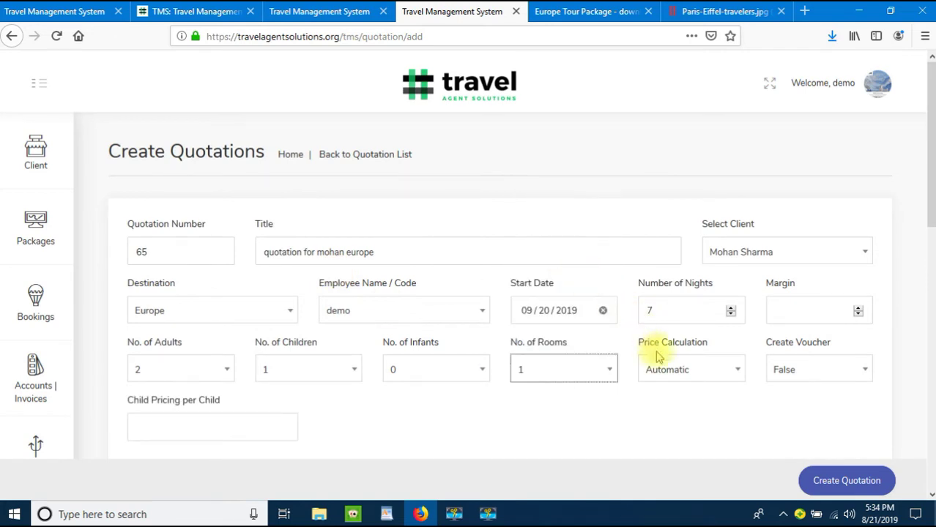
pyautogui.click(672, 369)
pyautogui.click(675, 441)
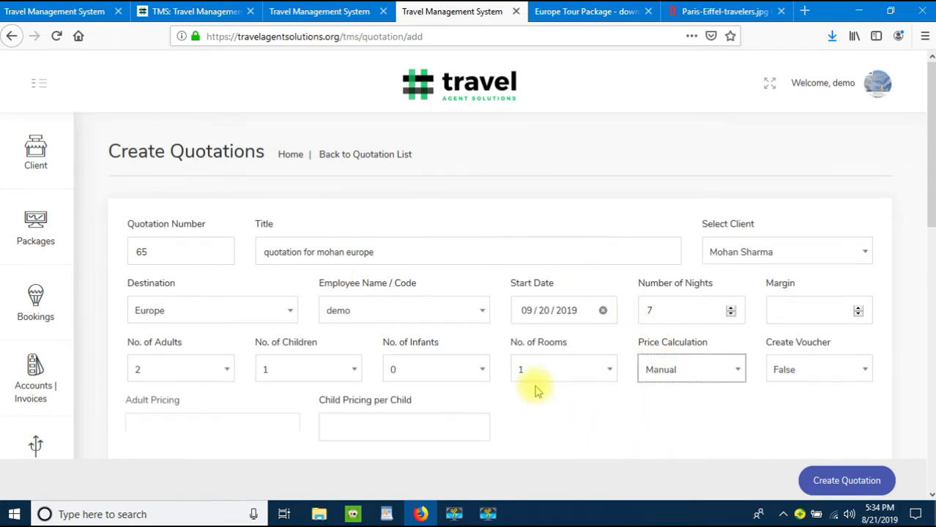
# Step: Enter adult pricing 125000 and child pricing 75000
pyautogui.scroll(-2, 535, 391)
pyautogui.click(213, 358)
pyautogui.write('125000')
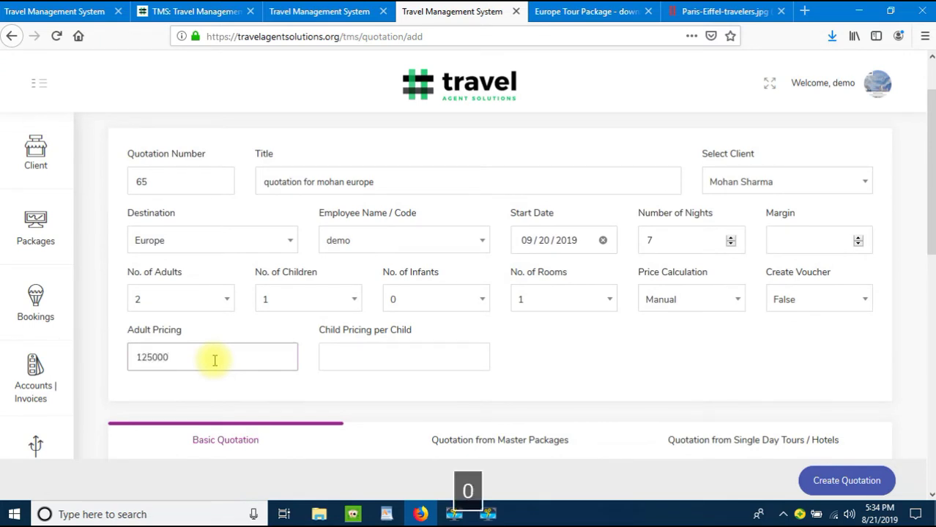
pyautogui.press('Tab')
pyautogui.write('7')
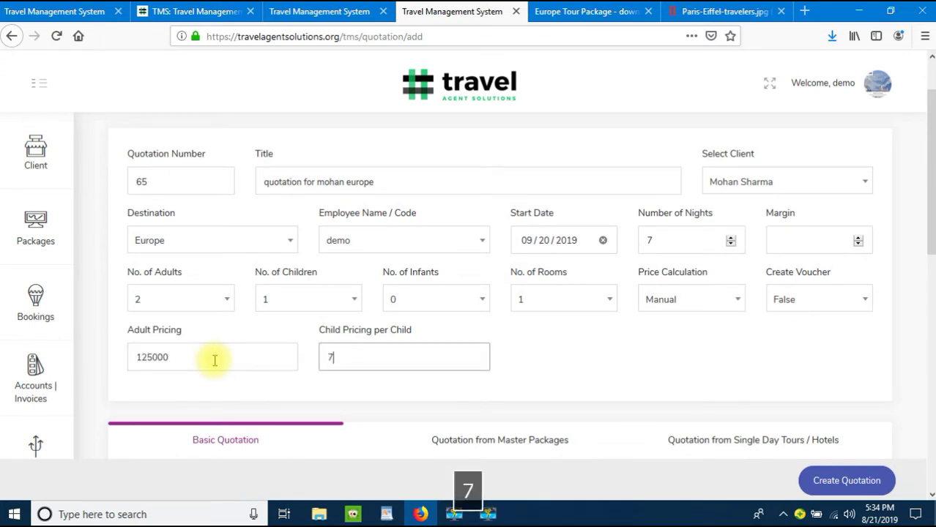
pyautogui.scroll(-3, 214, 360)
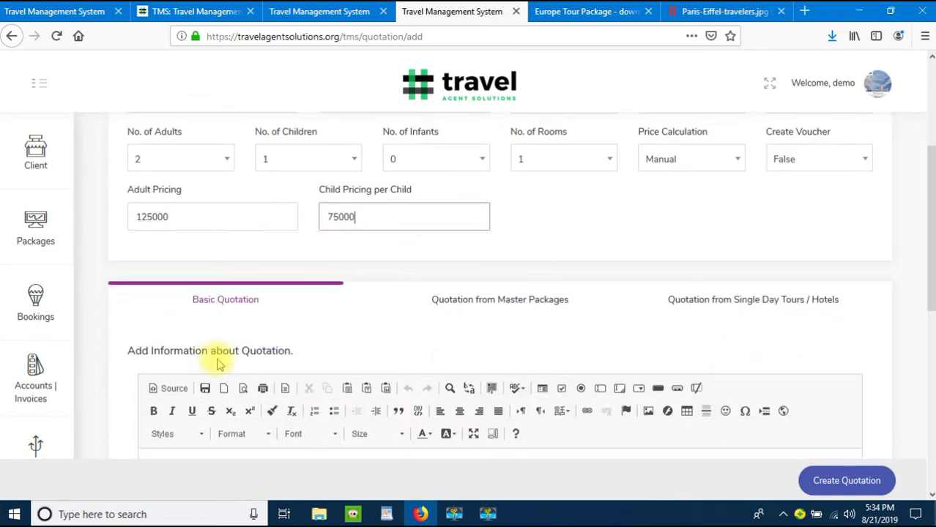
pyautogui.scroll(2, 451, 307)
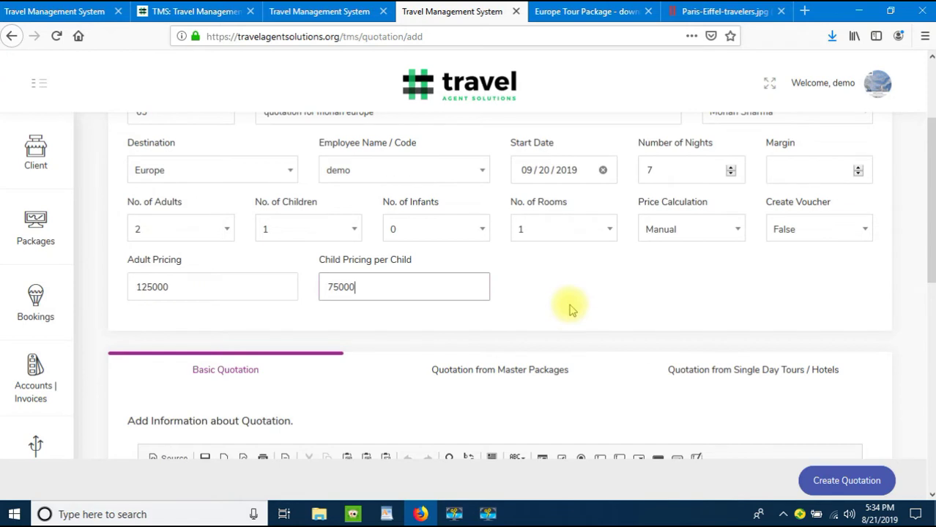
pyautogui.scroll(-2, 554, 322)
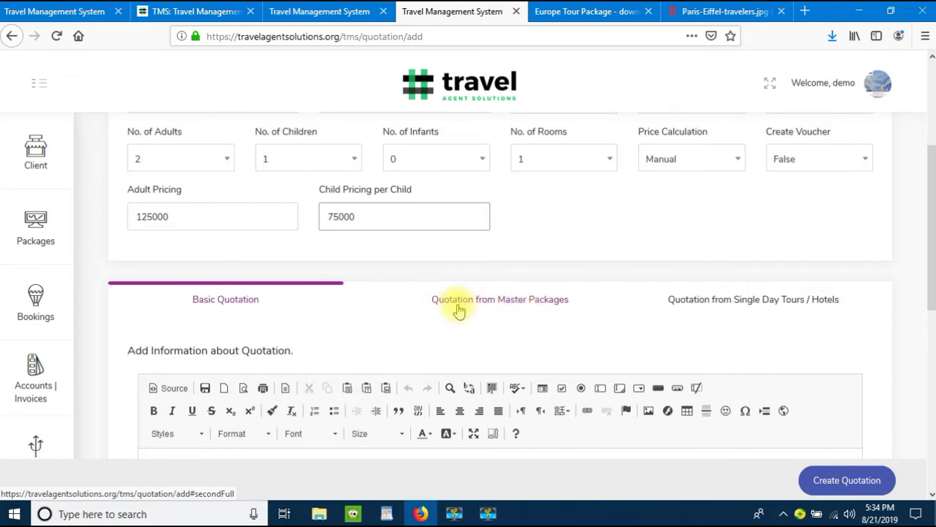
# Step: Select the Europe Tour Package as master package by searching 'eur', and create the quotation
pyautogui.click(459, 308)
pyautogui.scroll(-4, 459, 300)
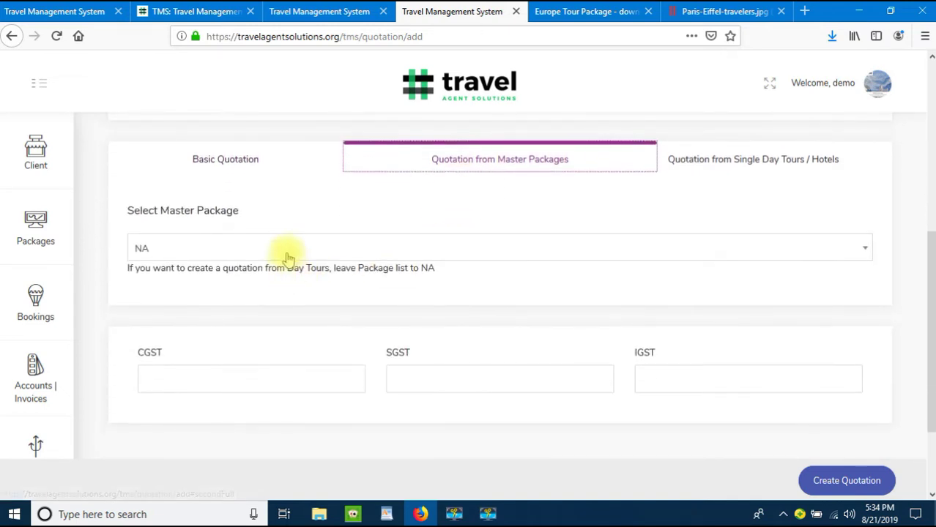
pyautogui.click(295, 249)
pyautogui.write('e')
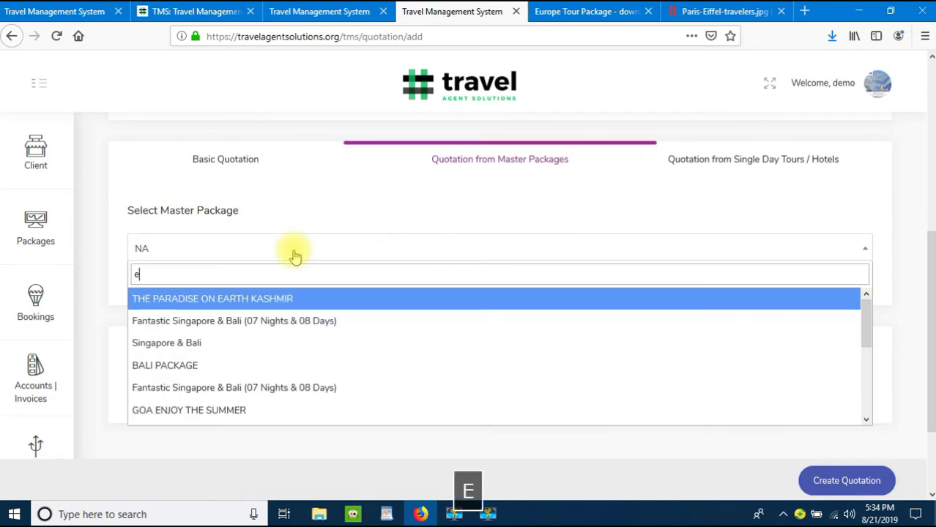
pyautogui.write('ur')
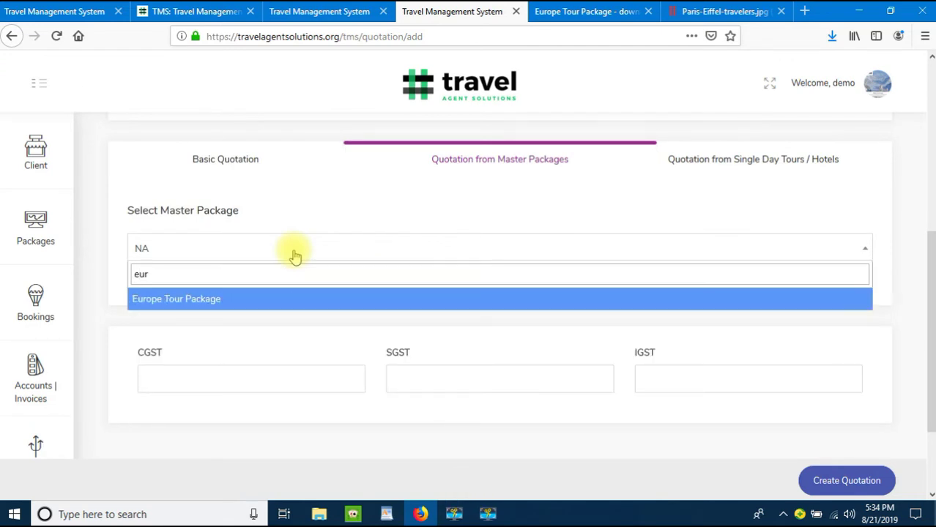
pyautogui.click(300, 298)
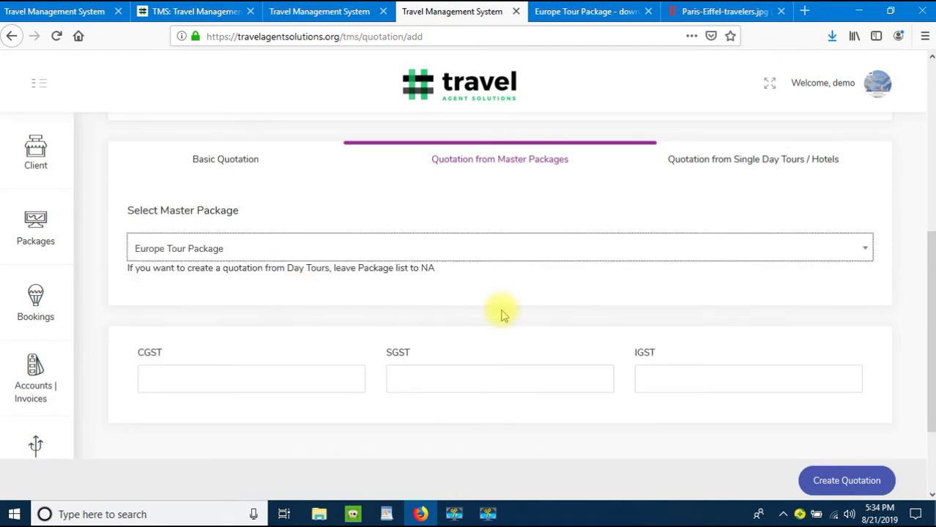
pyautogui.click(846, 483)
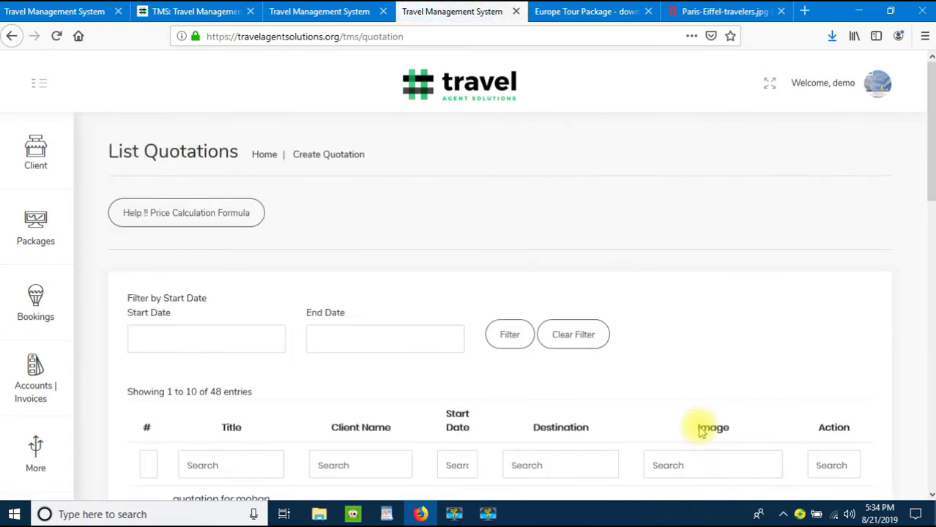
pyautogui.scroll(-3, 659, 326)
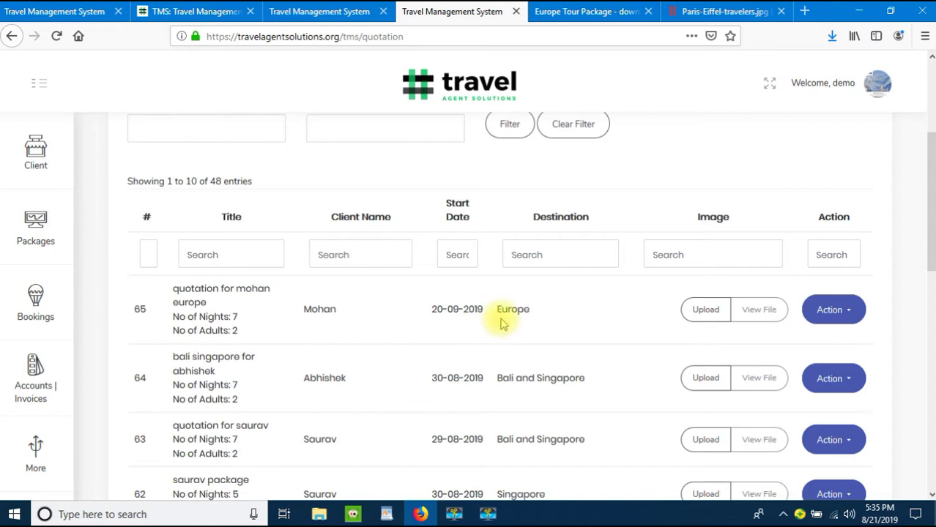
# Step: Generate quotation 65's PDF and review its three pages, totalling 325000
pyautogui.click(836, 309)
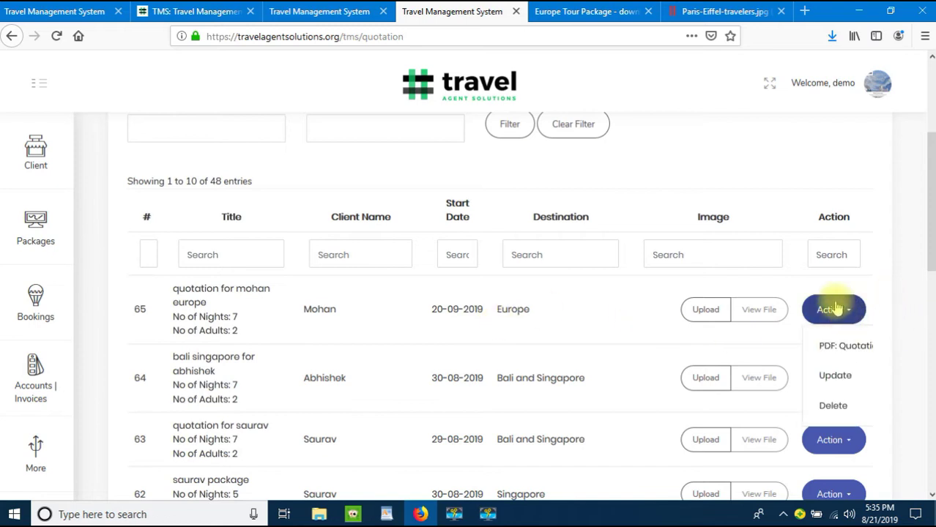
pyautogui.click(841, 353)
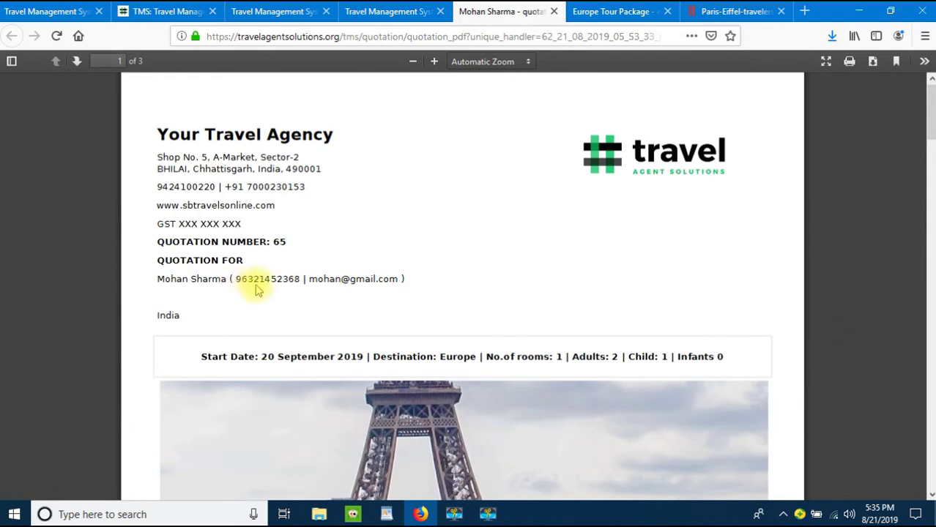
pyautogui.scroll(-1, 380, 286)
pyautogui.scroll(-1, 369, 285)
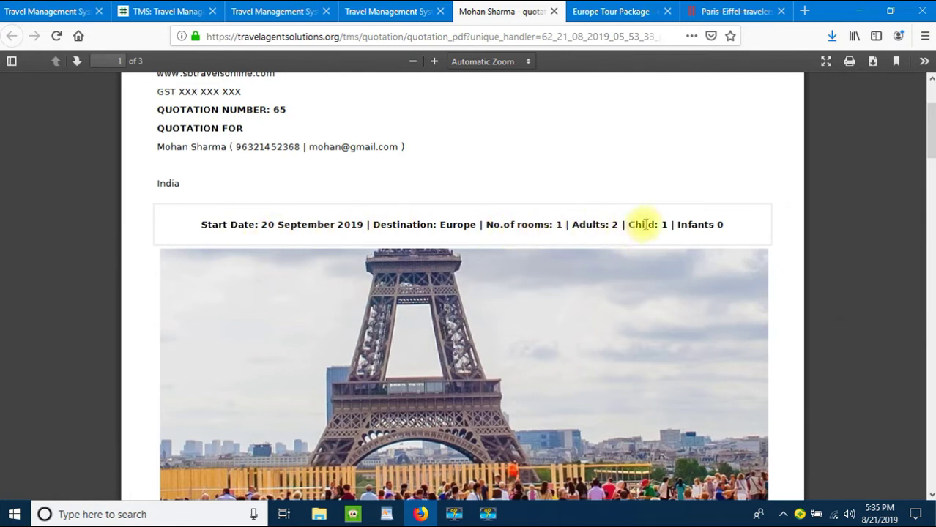
pyautogui.scroll(-2, 696, 237)
pyautogui.scroll(-5, 485, 192)
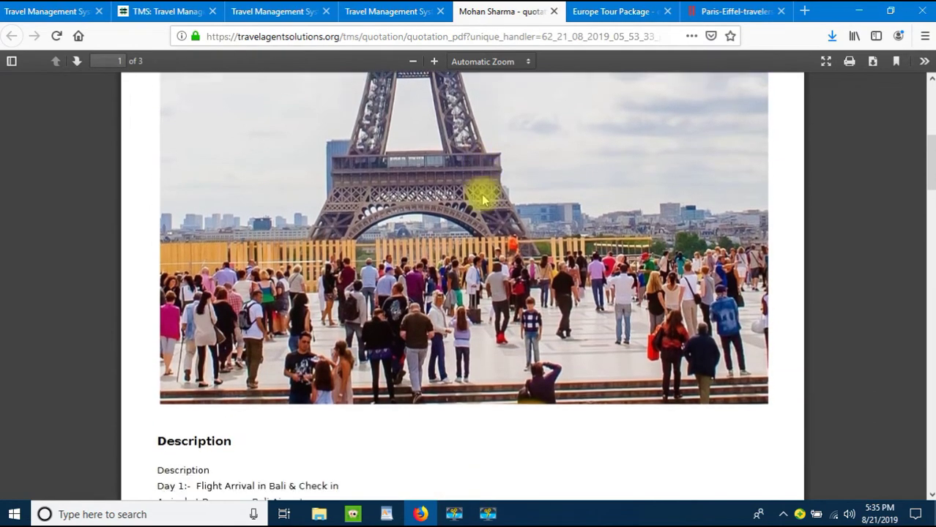
pyautogui.scroll(-20, 477, 212)
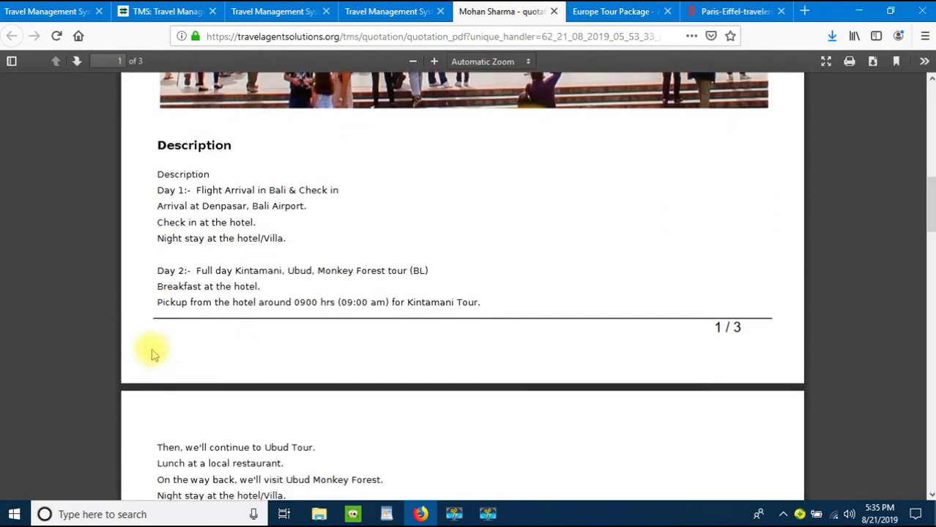
pyautogui.scroll(-20, 156, 345)
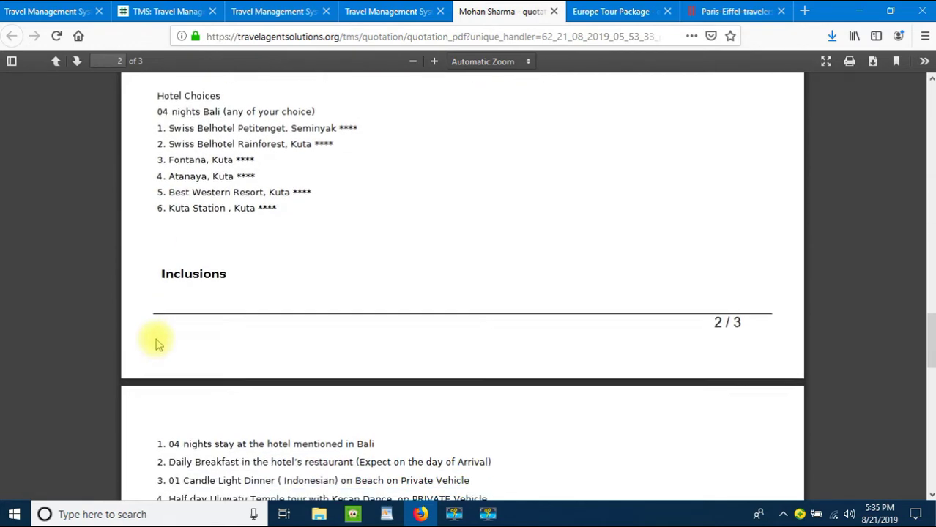
pyautogui.scroll(-5, 204, 336)
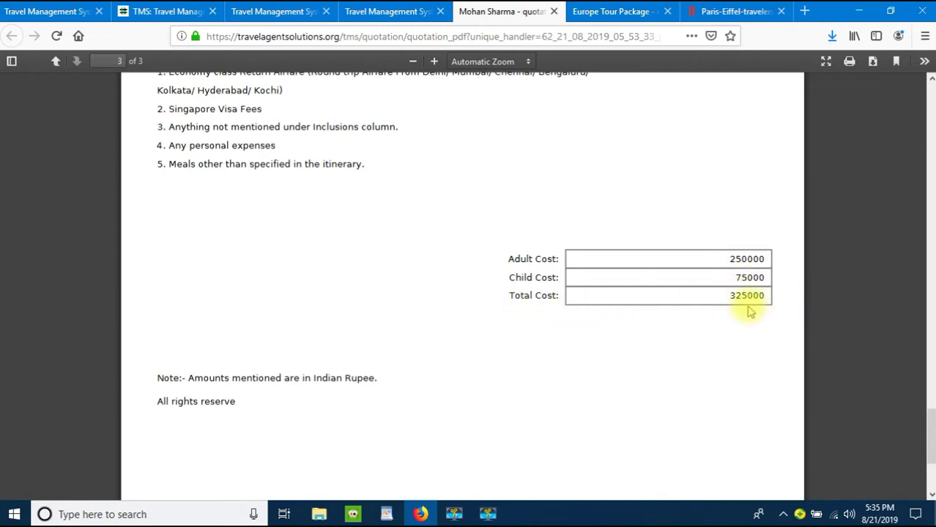
pyautogui.scroll(-3, 739, 306)
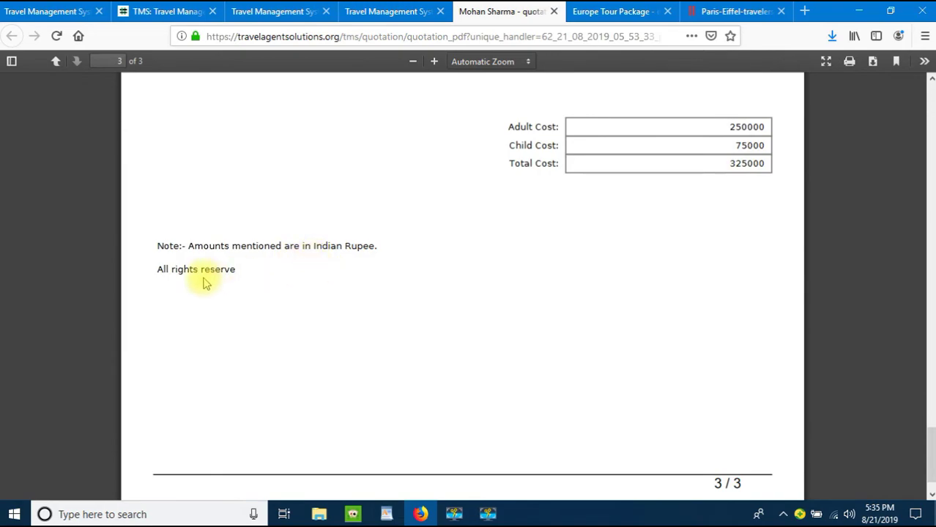
pyautogui.scroll(20, 347, 272)
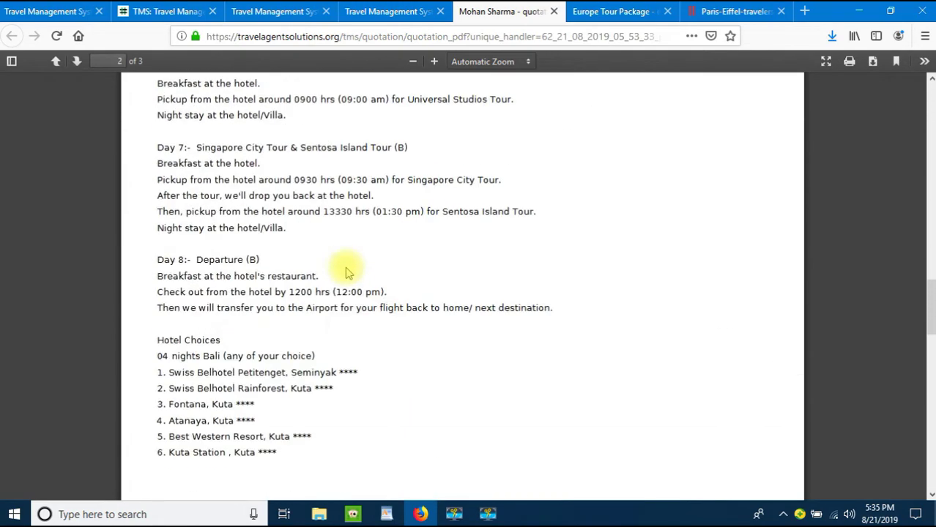
pyautogui.scroll(5, 347, 273)
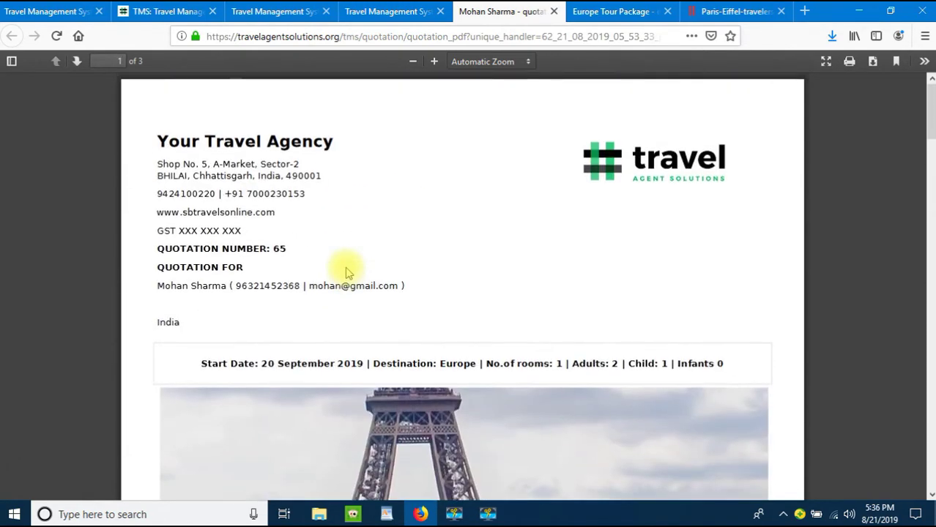
# Step: Glance at the Europe Tour Package PDF, then switch back to quotation 65's PDF
pyautogui.click(618, 11)
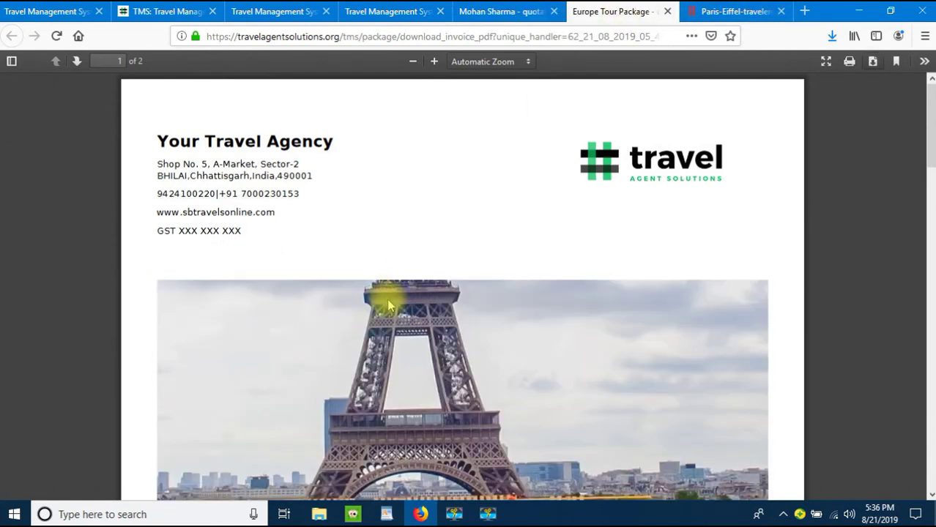
pyautogui.scroll(-5, 388, 299)
pyautogui.scroll(-2, 389, 286)
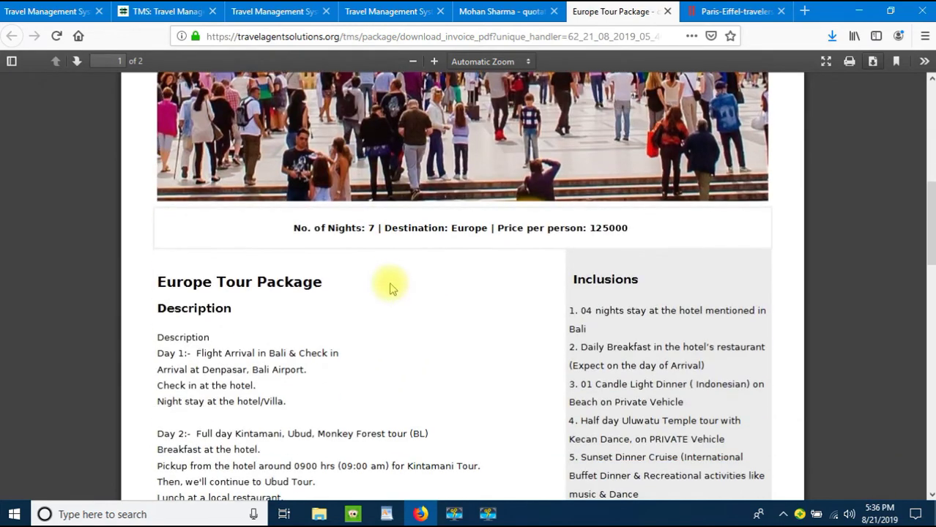
pyautogui.scroll(7, 389, 286)
pyautogui.click(509, 15)
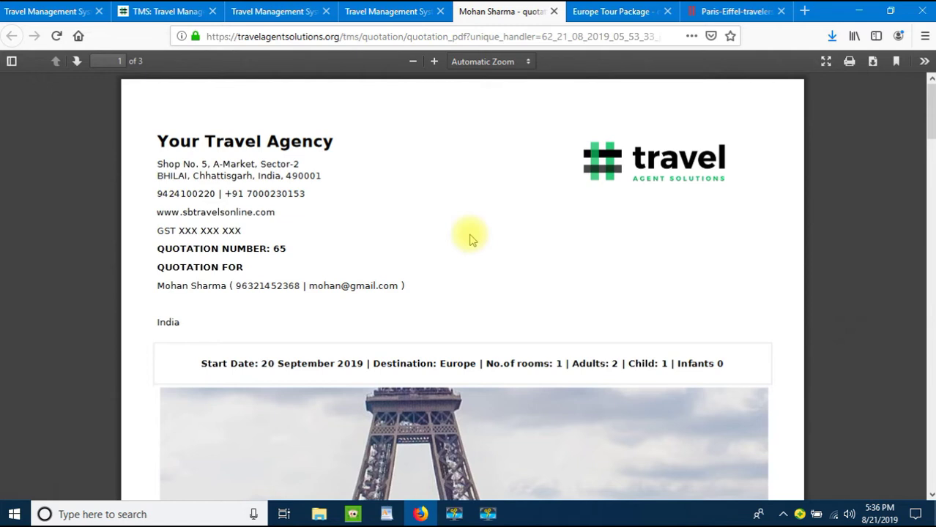
# Step: Download quotation 65's PDF to disk and return to the quotations list
pyautogui.click(875, 62)
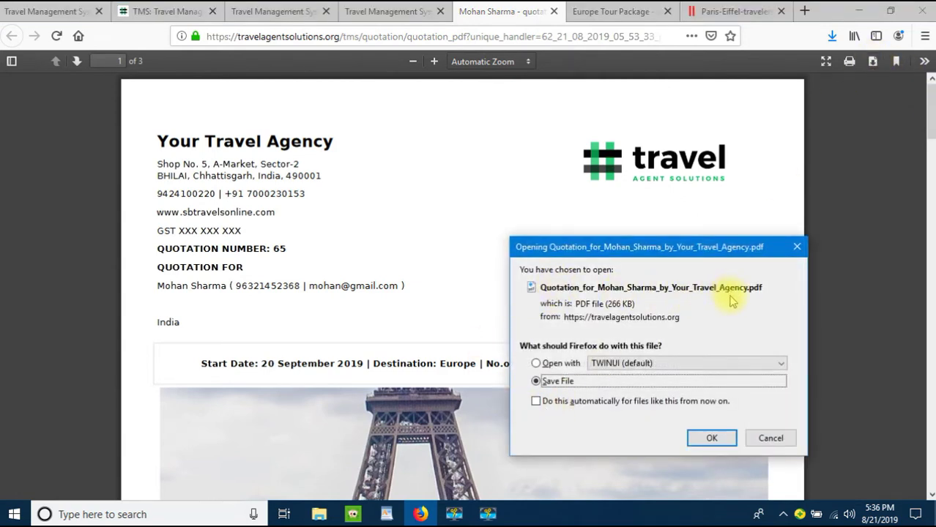
pyautogui.click(712, 438)
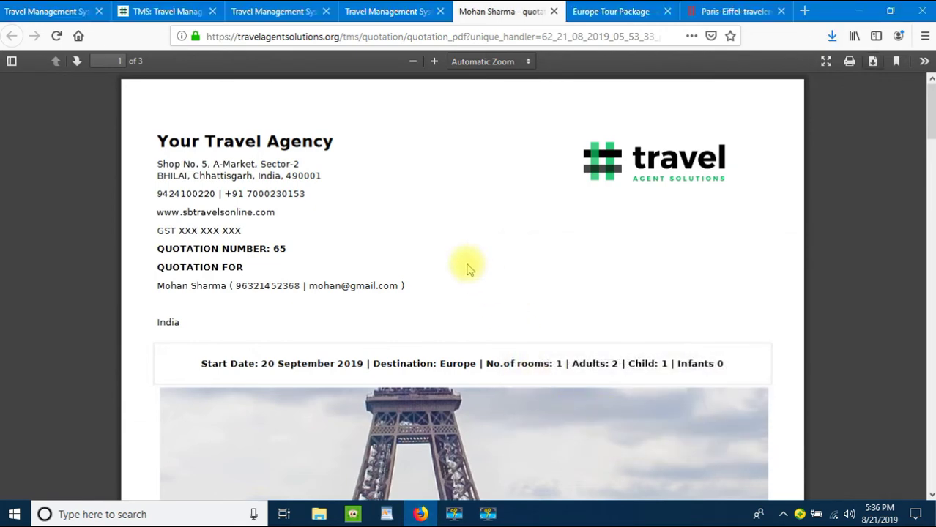
pyautogui.click(360, 10)
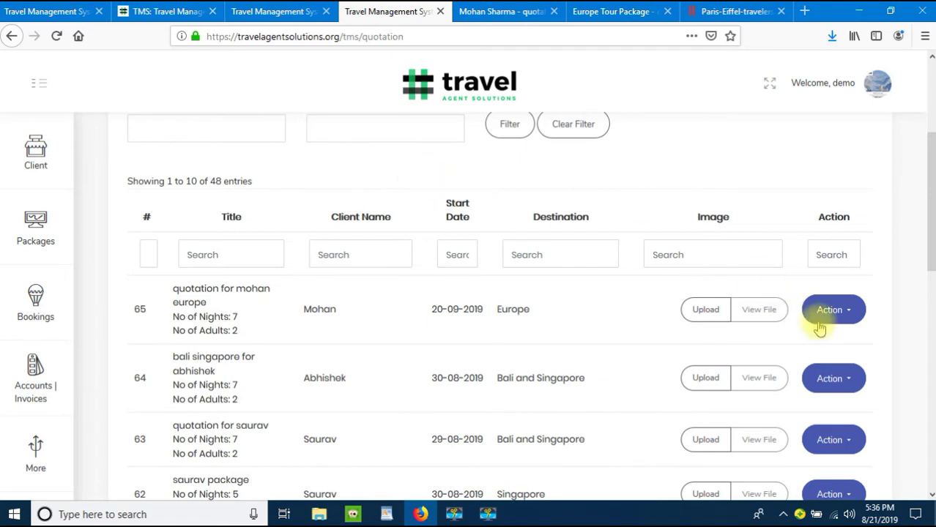
# Step: Edit quotation 65 to set Create Voucher to True with voucher number 130, and save
pyautogui.click(851, 315)
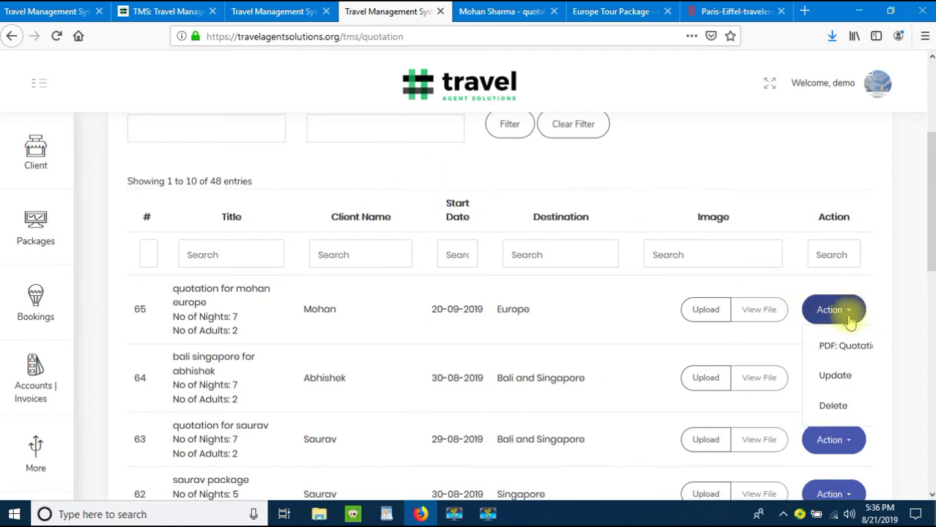
pyautogui.click(838, 378)
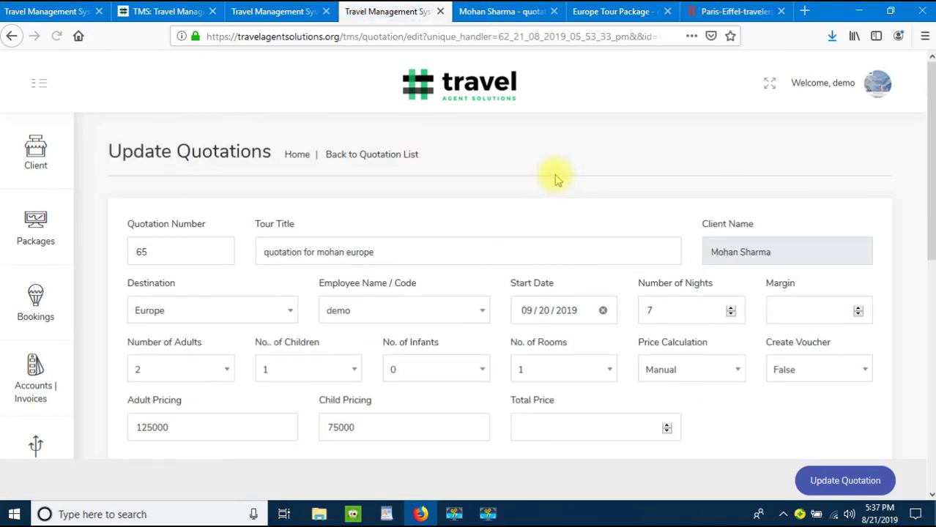
pyautogui.scroll(-2, 555, 179)
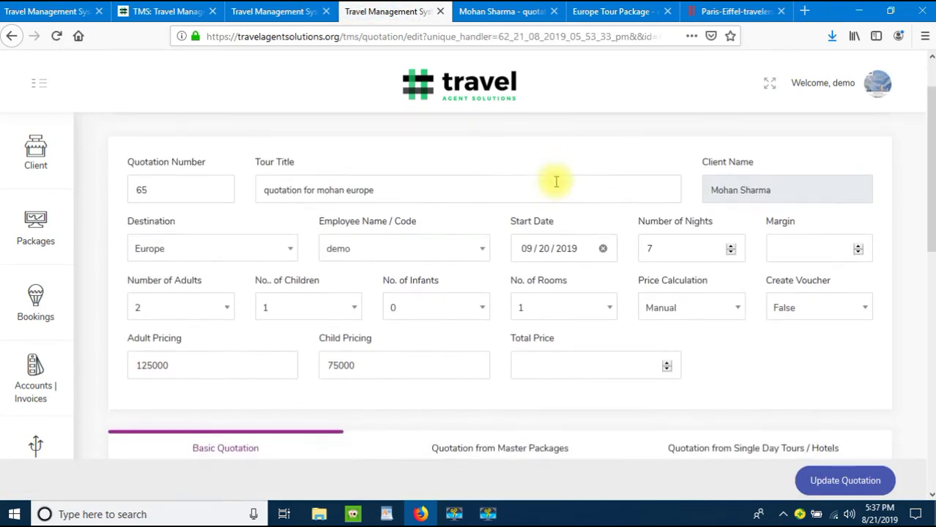
pyautogui.click(794, 299)
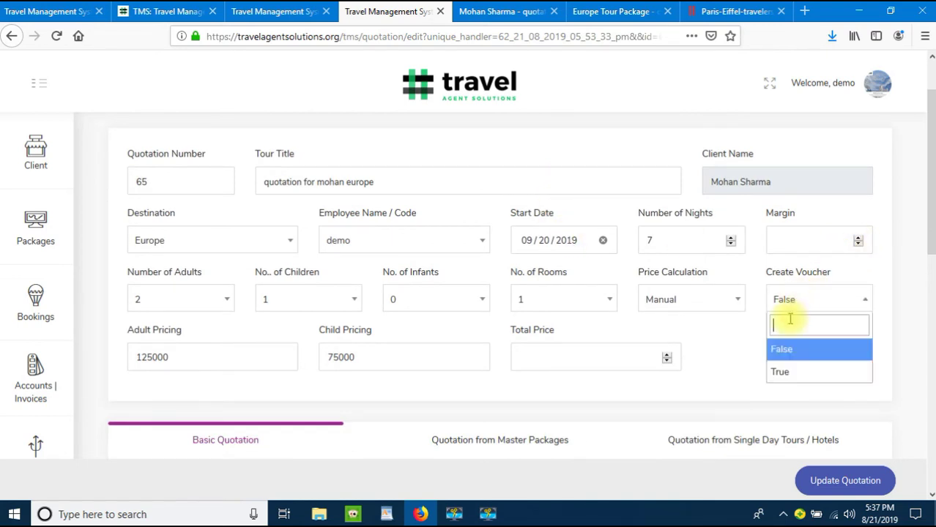
pyautogui.click(785, 374)
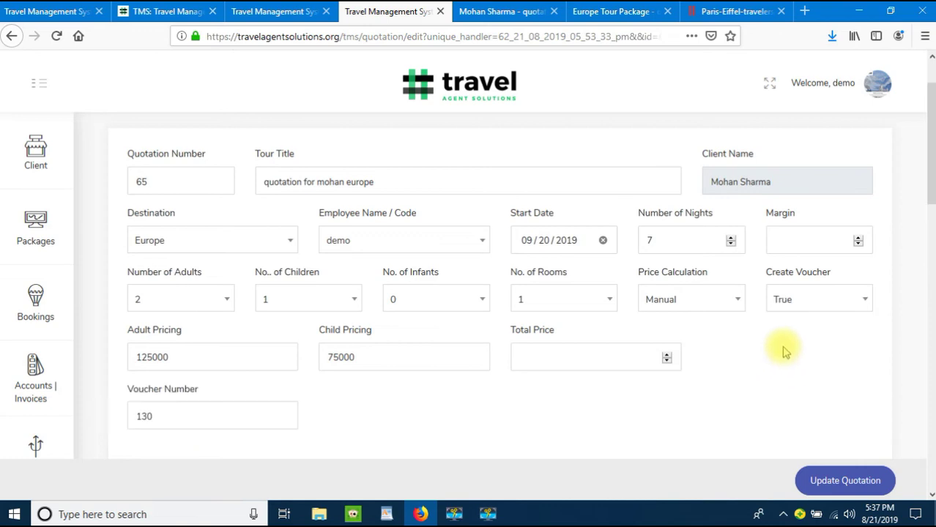
pyautogui.click(188, 415)
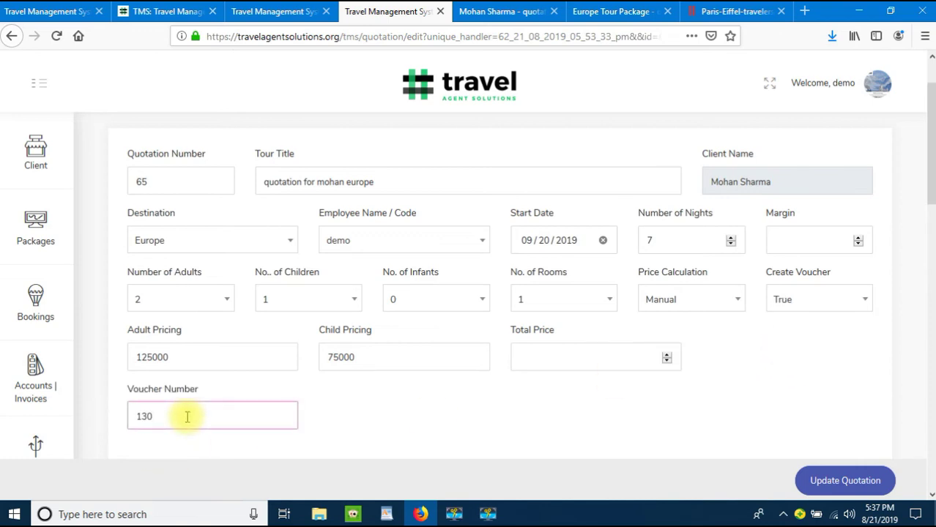
pyautogui.click(851, 483)
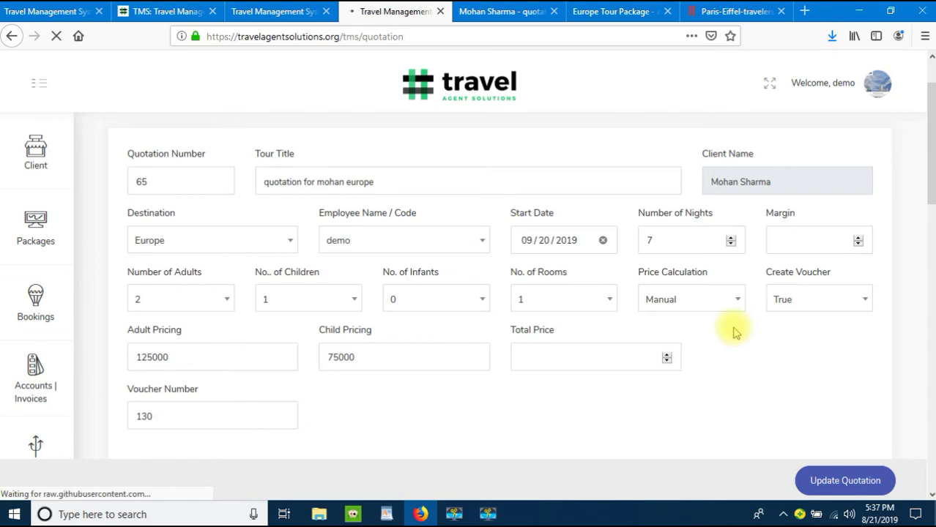
# Step: Generate quotation 65's voucher PDF and review the two-page Booking Confirmation for voucher 130
pyautogui.scroll(-3, 805, 337)
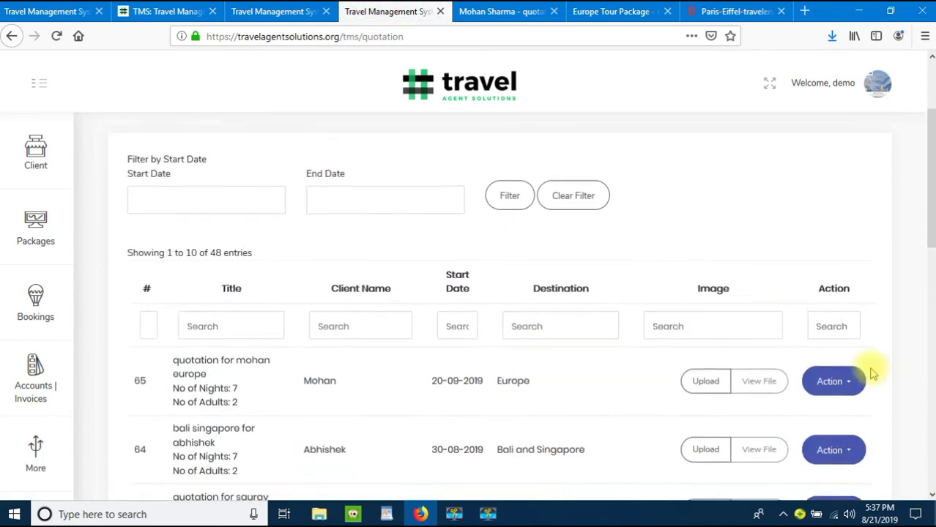
pyautogui.click(846, 385)
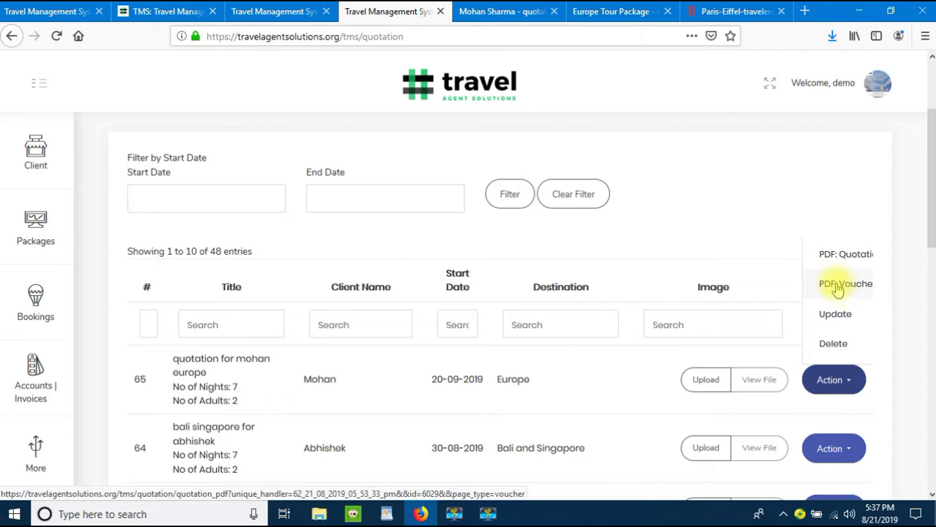
pyautogui.click(837, 289)
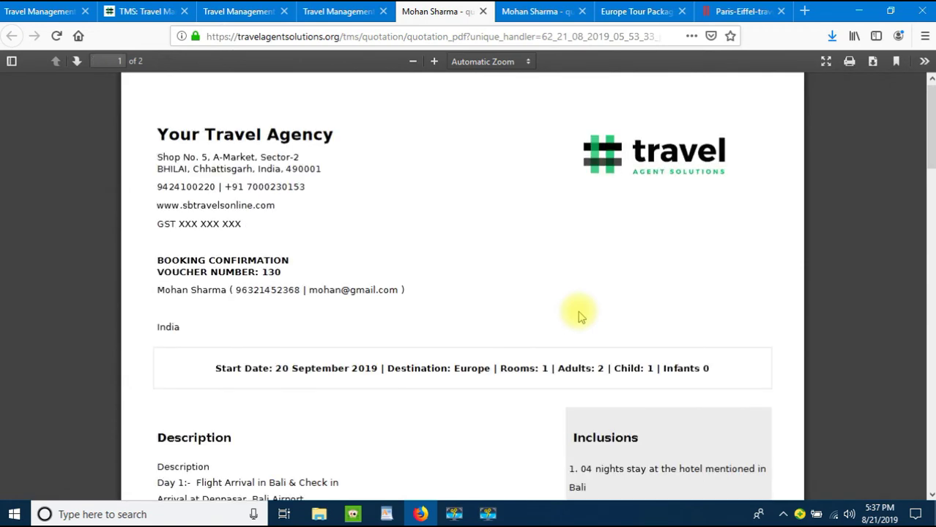
pyautogui.scroll(-2, 512, 315)
pyautogui.scroll(2, 484, 309)
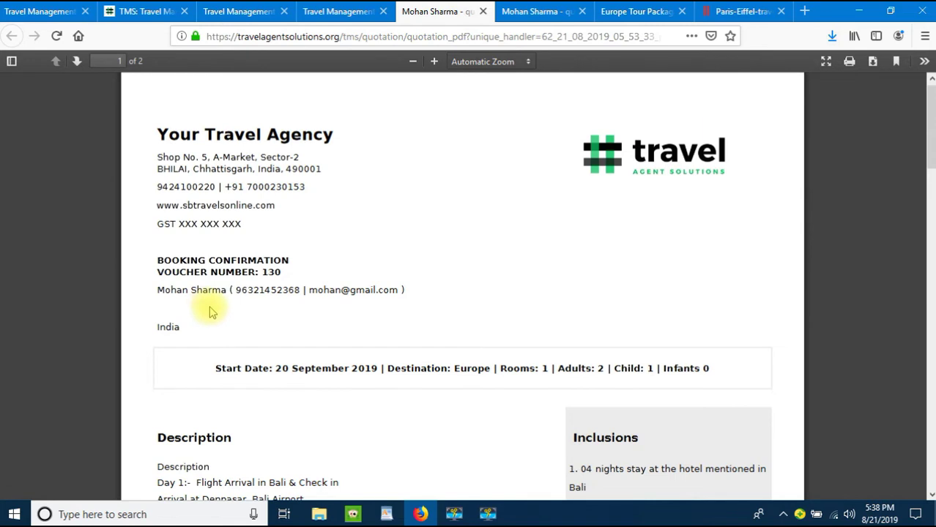
pyautogui.scroll(-2, 244, 309)
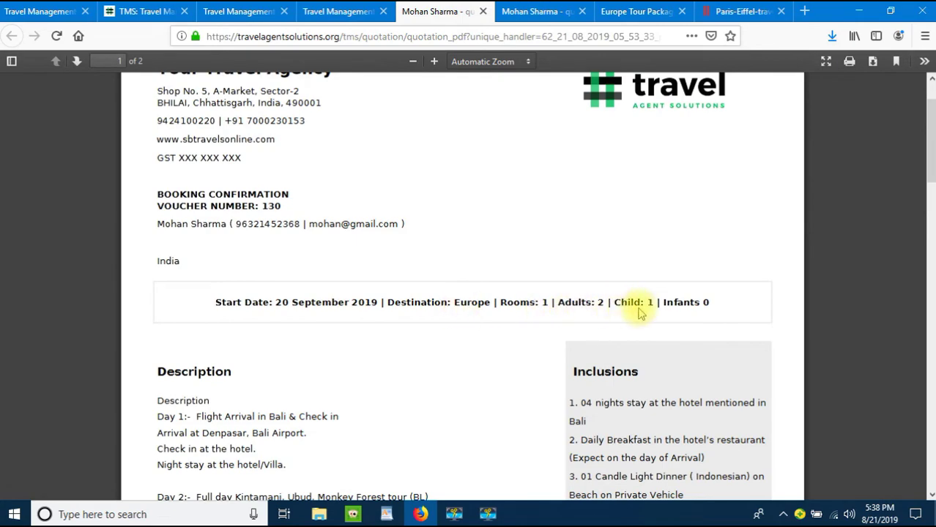
pyautogui.scroll(-6, 638, 312)
pyautogui.scroll(-5, 732, 220)
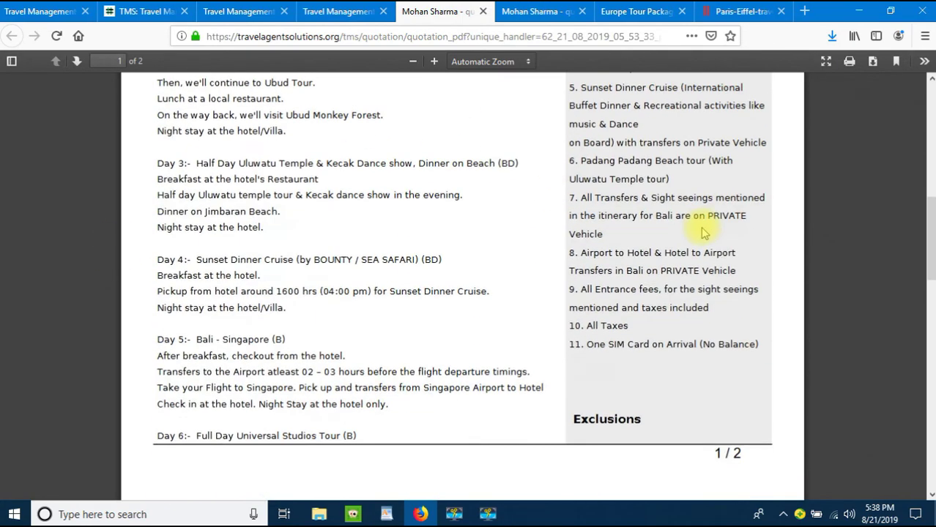
pyautogui.scroll(-12, 699, 231)
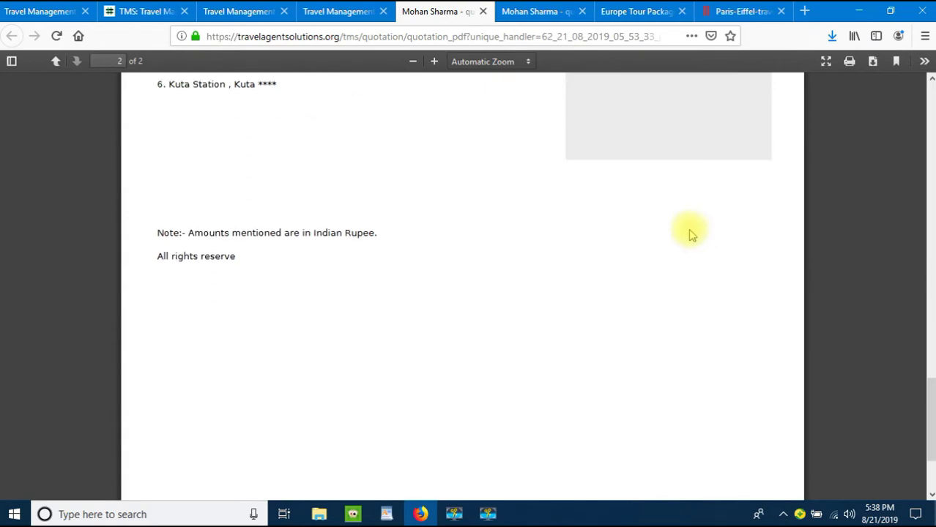
pyautogui.scroll(-2, 659, 233)
pyautogui.scroll(-2, 503, 243)
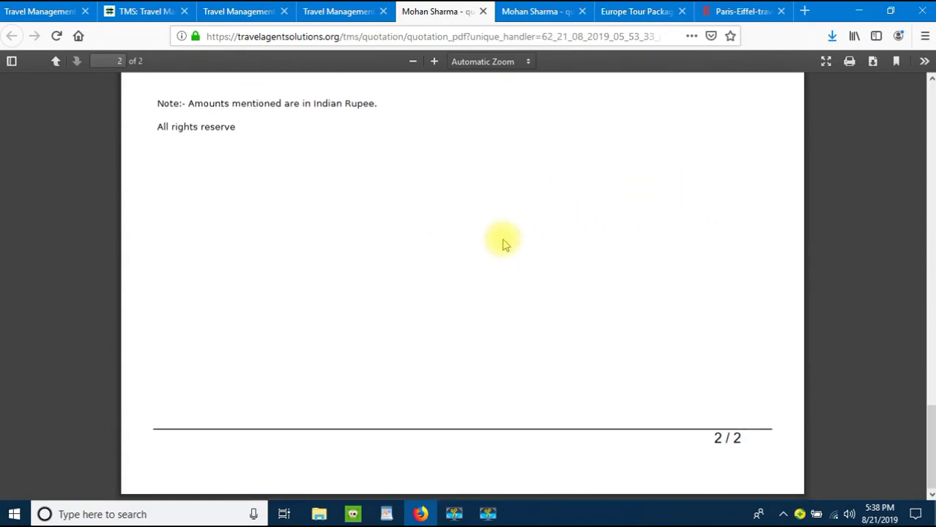
pyautogui.scroll(20, 504, 243)
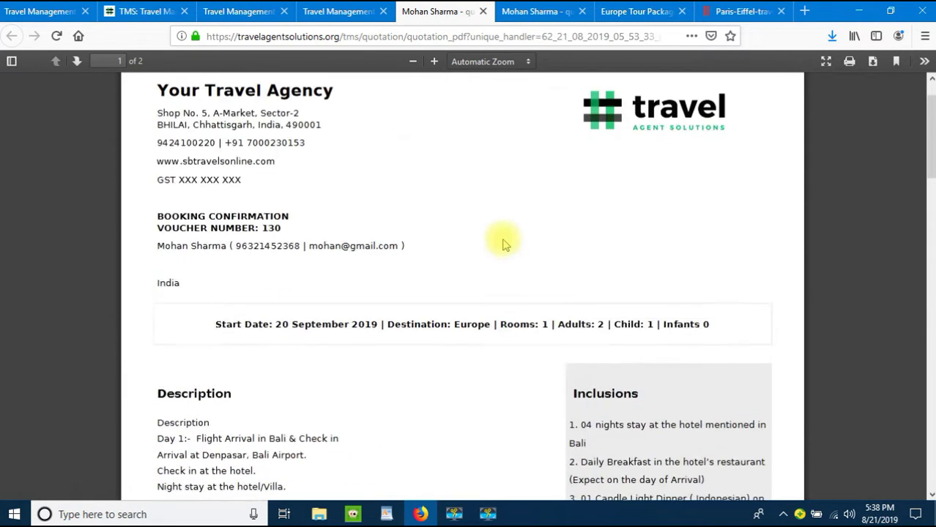
pyautogui.scroll(1, 503, 243)
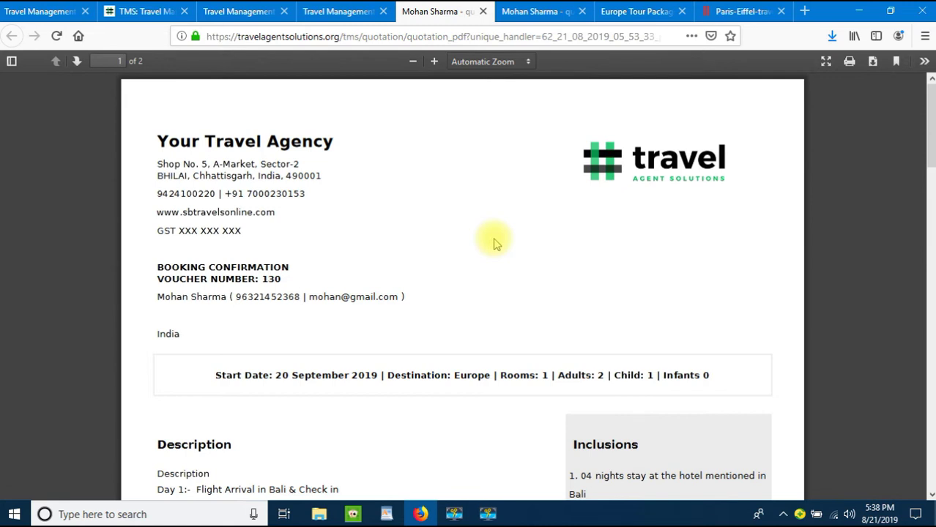
# Step: From the quotation list, view quotation 65's booking voucher PDF, then open the quotation for editing
pyautogui.click(334, 11)
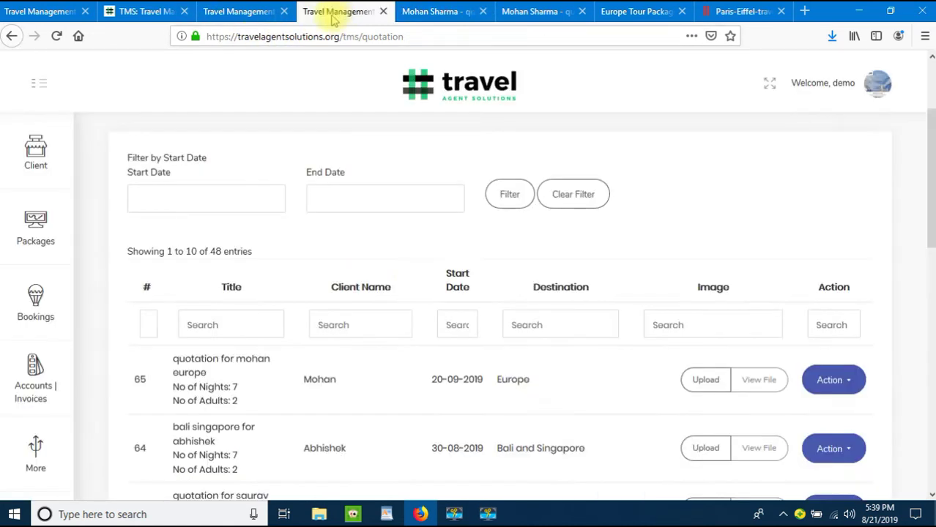
pyautogui.scroll(-2, 776, 307)
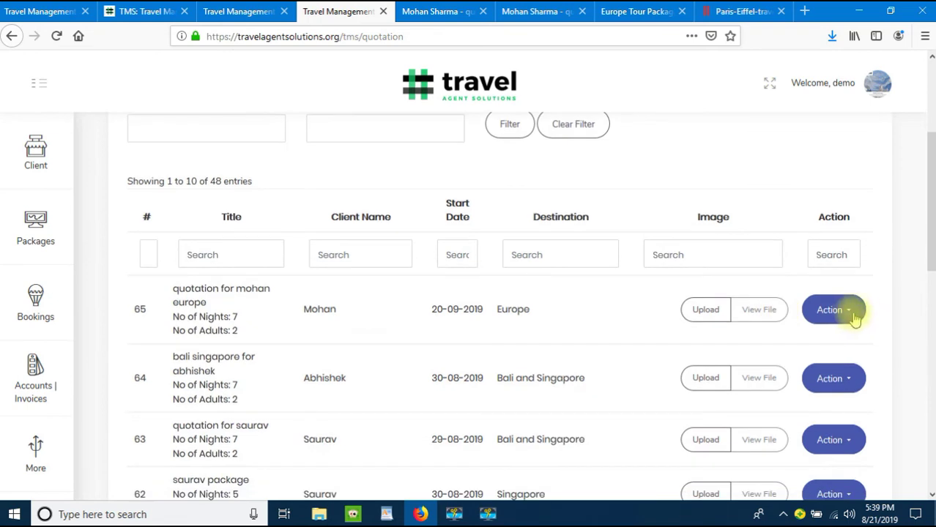
pyautogui.click(851, 310)
pyautogui.click(849, 377)
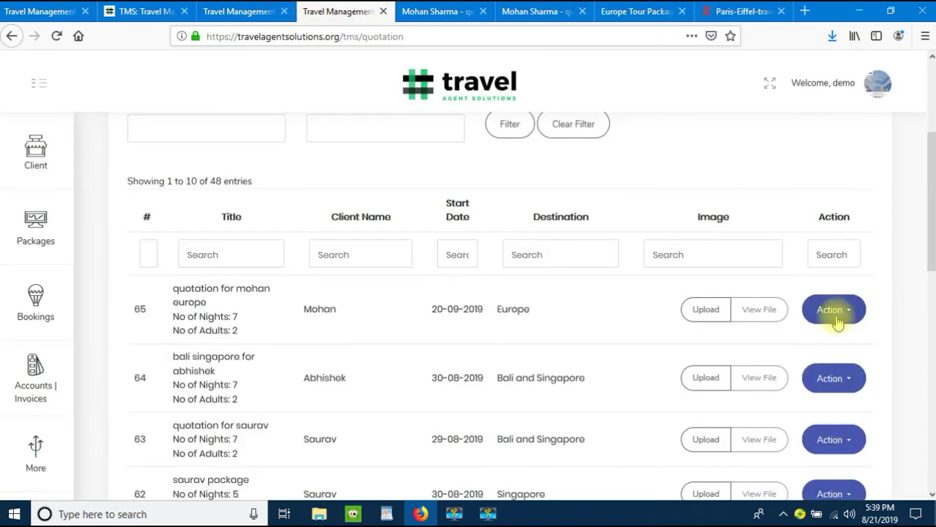
pyautogui.click(840, 310)
pyautogui.click(834, 397)
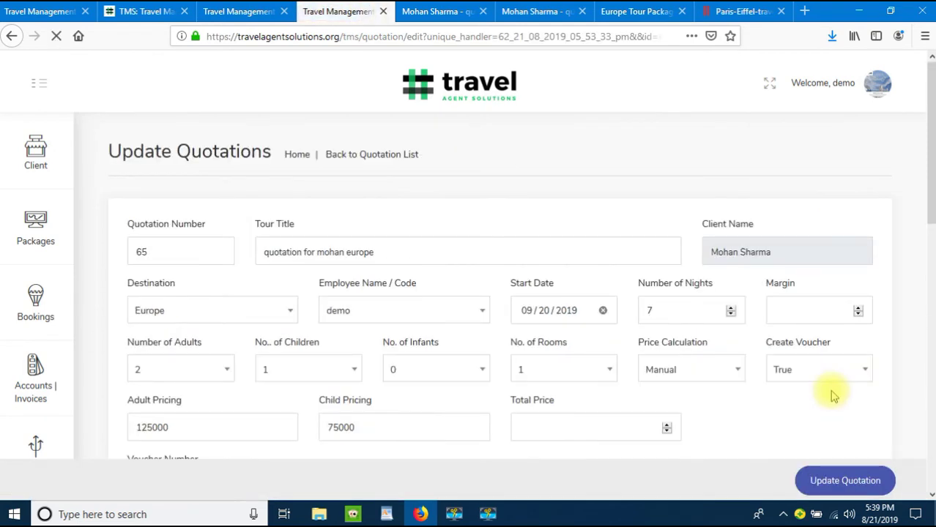
pyautogui.scroll(-3, 633, 186)
pyautogui.scroll(-4, 163, 441)
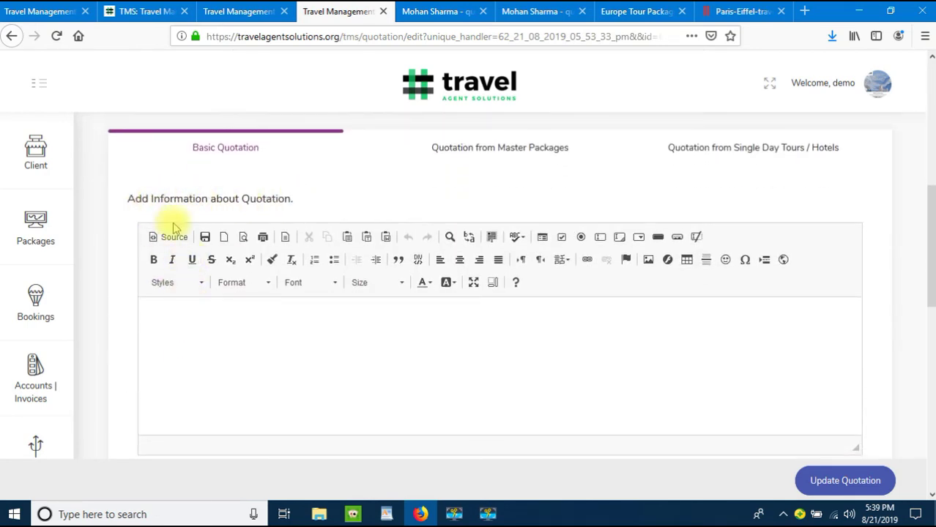
# Step: In the information editor, enter 'Pax Name' and 'Pax Name 2' lines with the two adult passengers' names
pyautogui.click(299, 361)
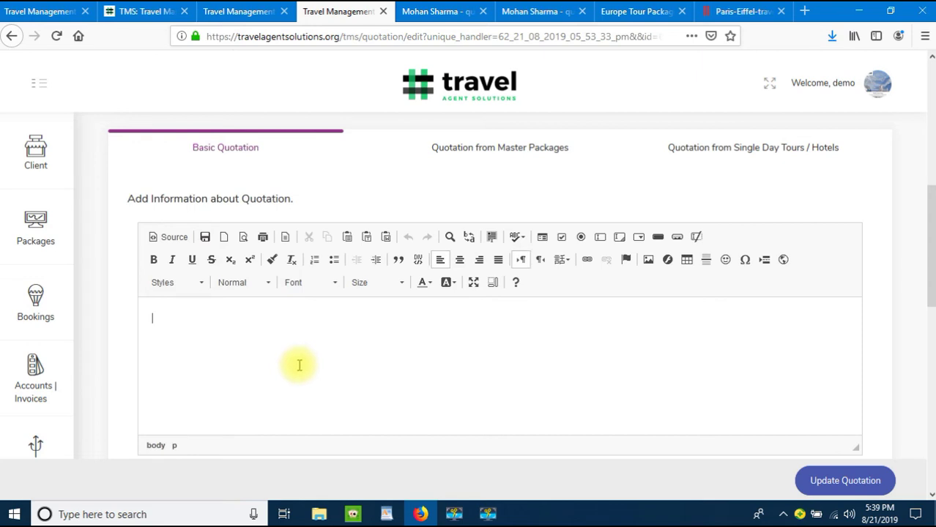
pyautogui.write('Pax Na')
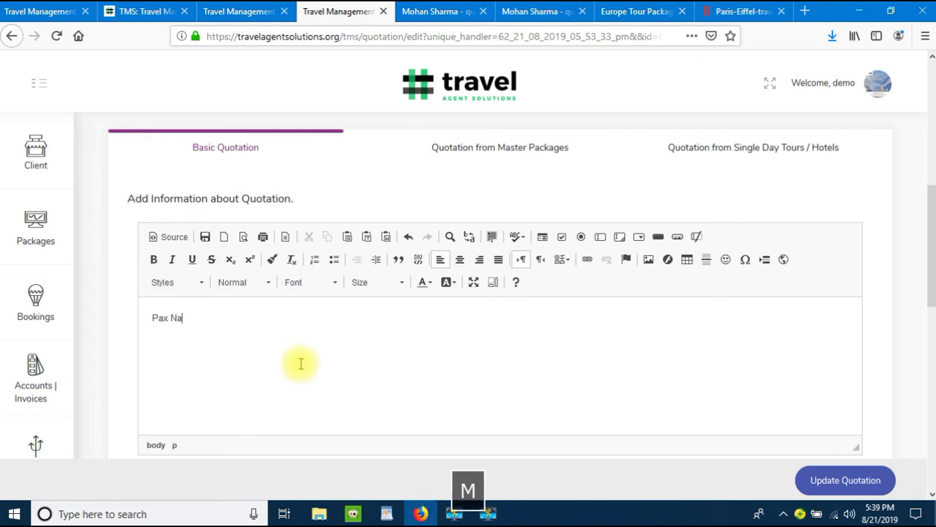
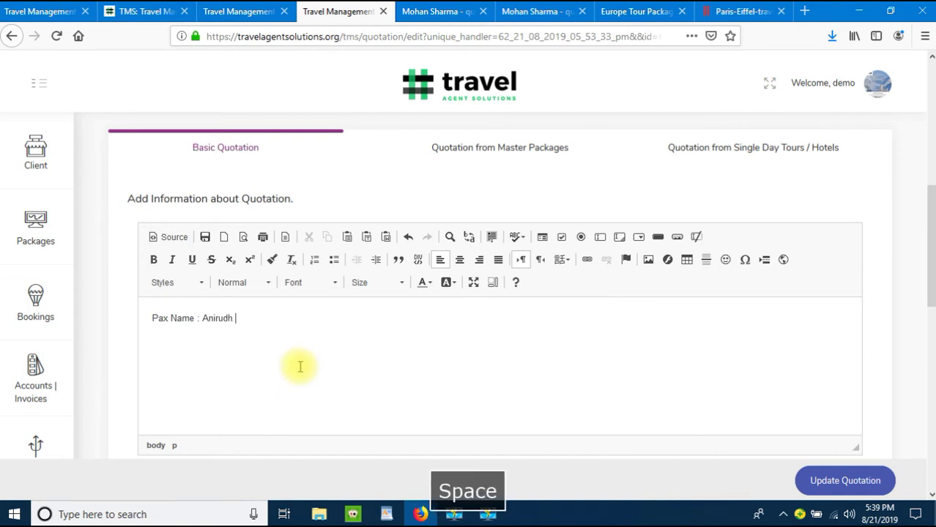
pyautogui.press('Return')
pyautogui.write('P')
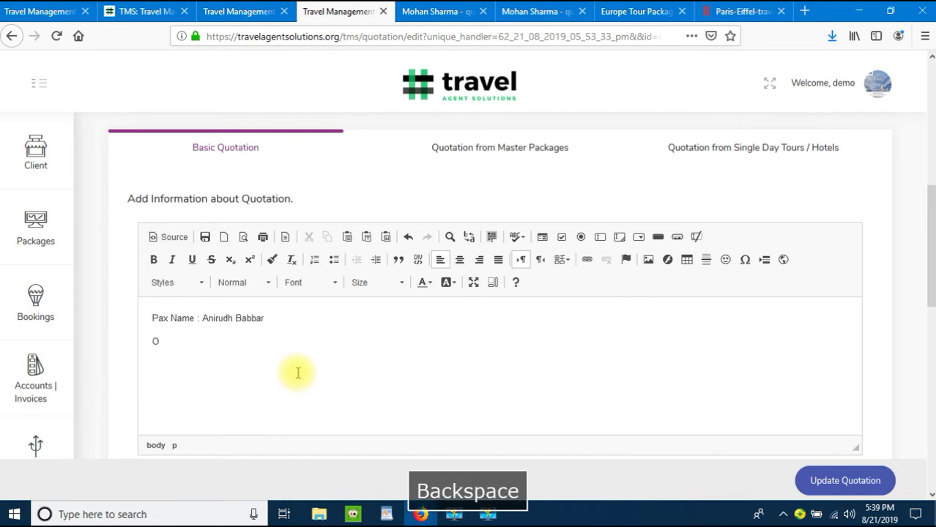
pyautogui.write('ac')
pyautogui.press('BackSpace')
pyautogui.write('x')
pyautogui.press('BackSpace')
pyautogui.write('x Name 2"')
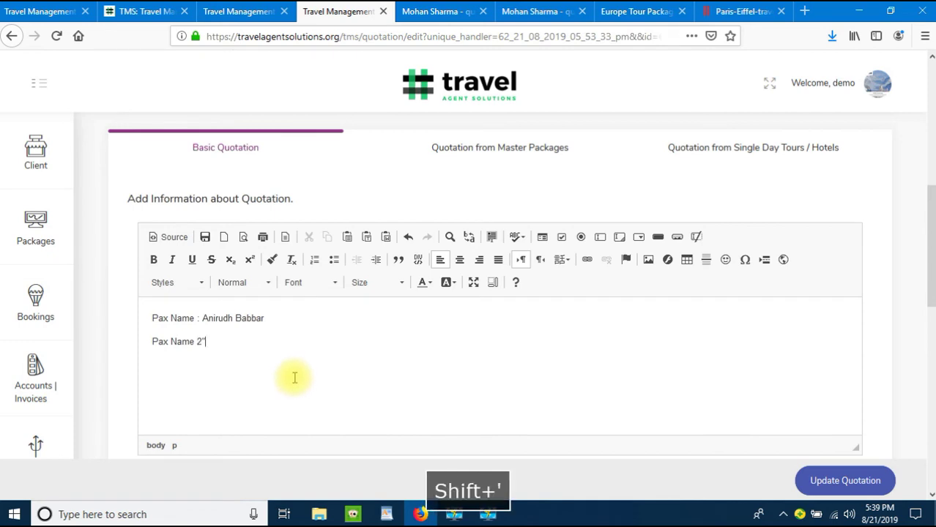
pyautogui.press('BackSpace')
pyautogui.write(': ')
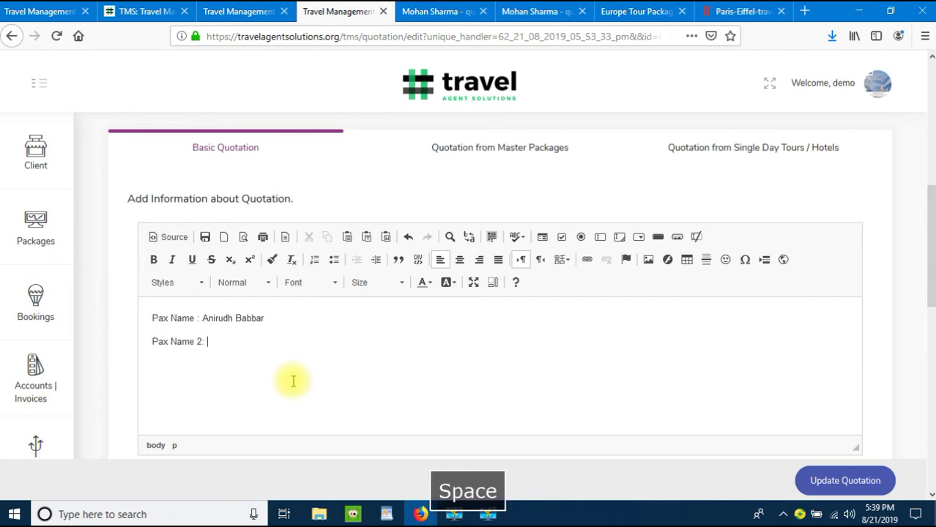
# Step: Add a 'Child 1' line with the child's name
pyautogui.press('Return')
pyautogui.write('Pax e')
pyautogui.press('BackSpace')
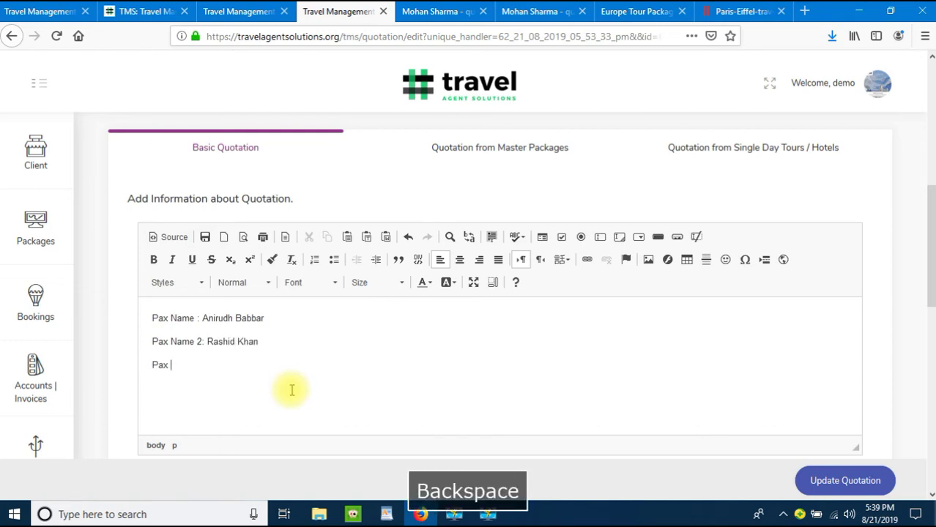
pyautogui.write('Chil')
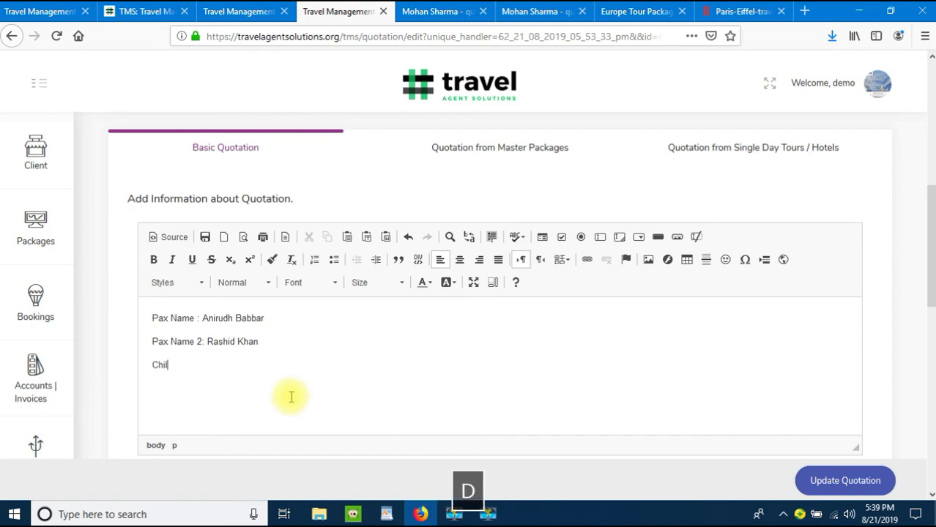
pyautogui.write('d 1: Jia')
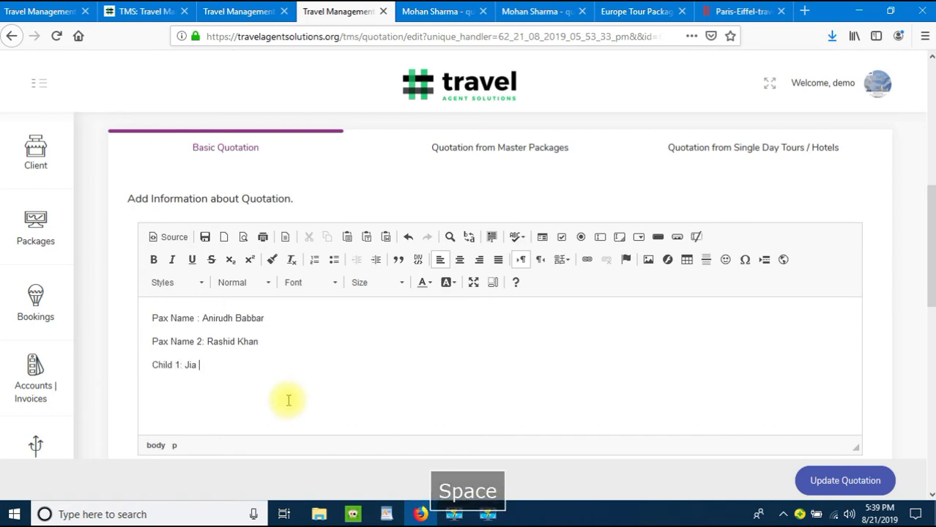
# Step: Bold the Pax Name, Pax Name 2 and Child 1 labels and save the updated quotation
pyautogui.moveTo(152, 317); pyautogui.dragTo(196, 319)
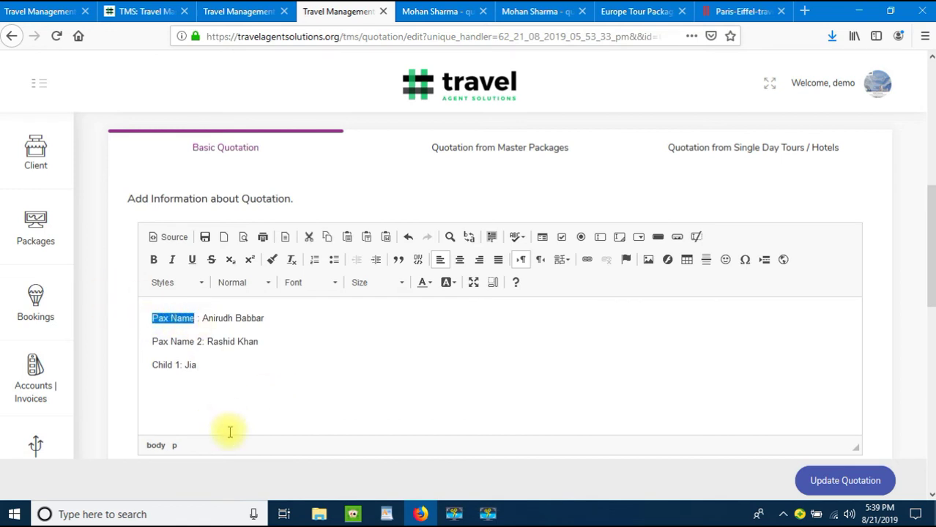
pyautogui.hotkey('ctrl', 'b')
pyautogui.click(170, 340)
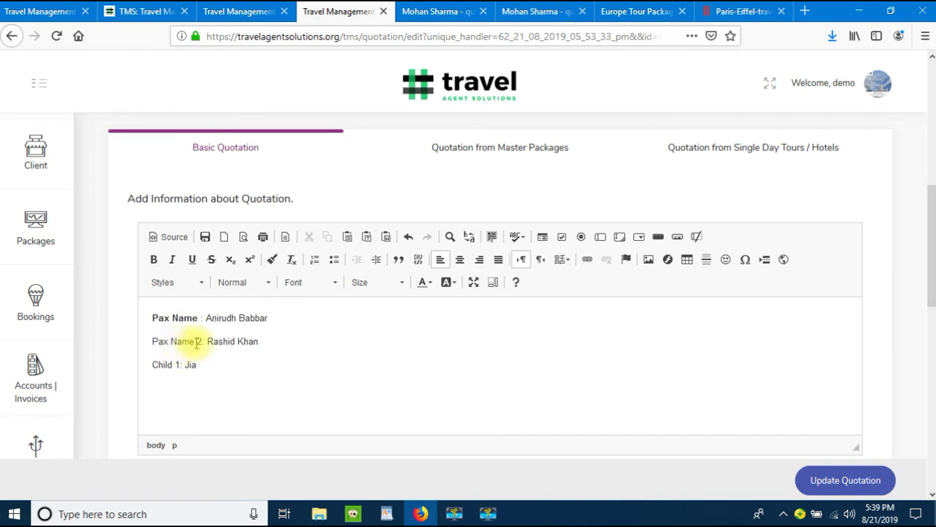
pyautogui.hotkey('shift', 'Home')
pyautogui.click(153, 259)
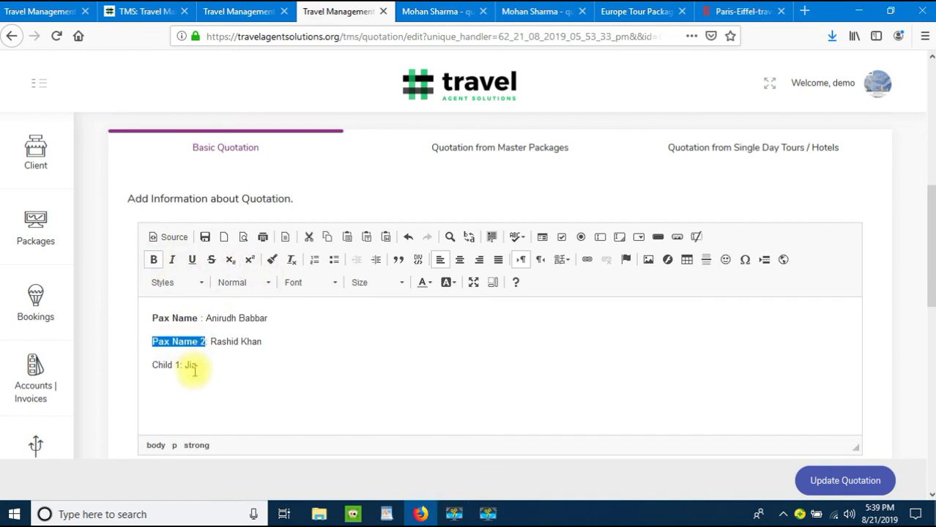
pyautogui.moveTo(161, 361); pyautogui.dragTo(188, 363)
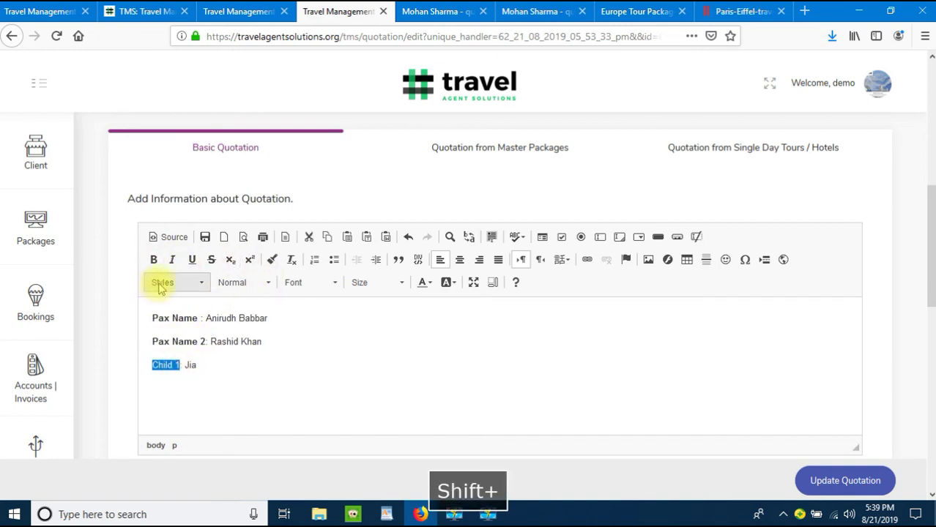
pyautogui.click(154, 259)
pyautogui.click(355, 355)
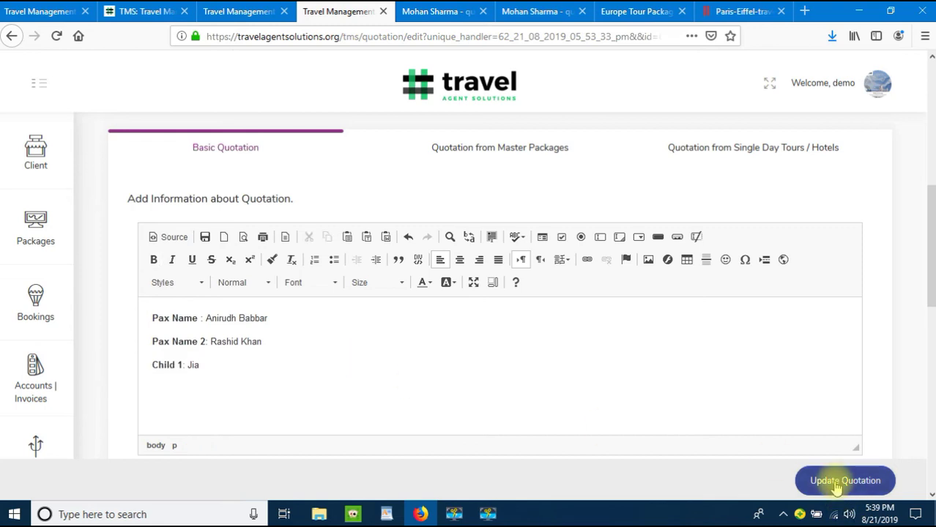
pyautogui.click(836, 483)
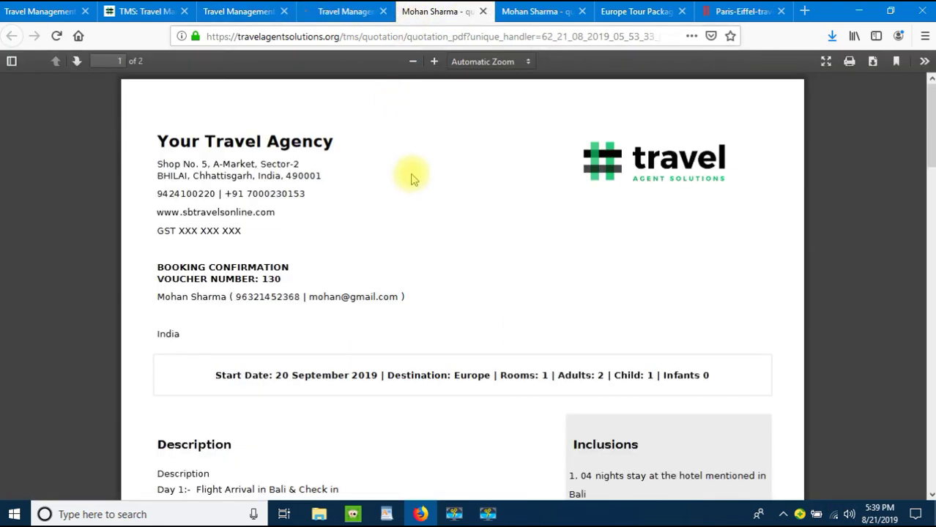
# Step: Reload the voucher PDF to confirm it lists both adults and the child, then return to the quotation list
pyautogui.click(336, 11)
pyautogui.click(439, 11)
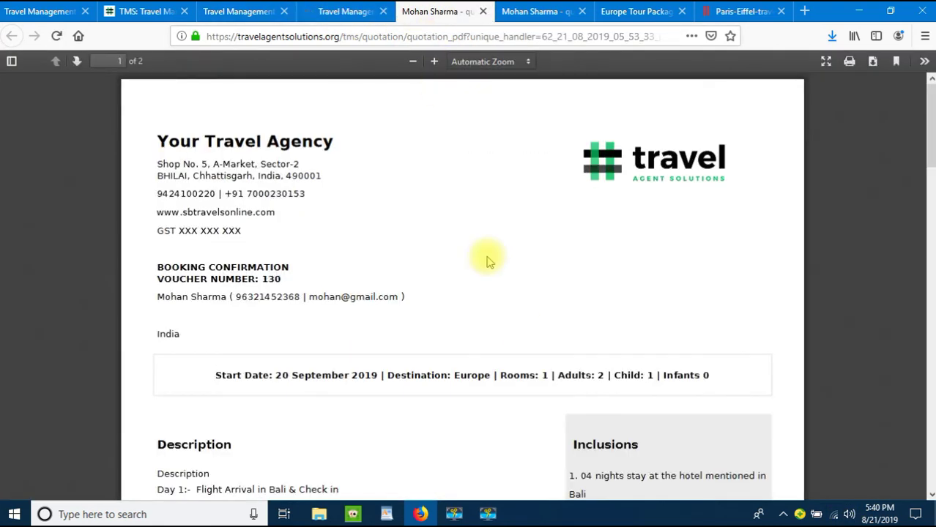
pyautogui.press('F5')
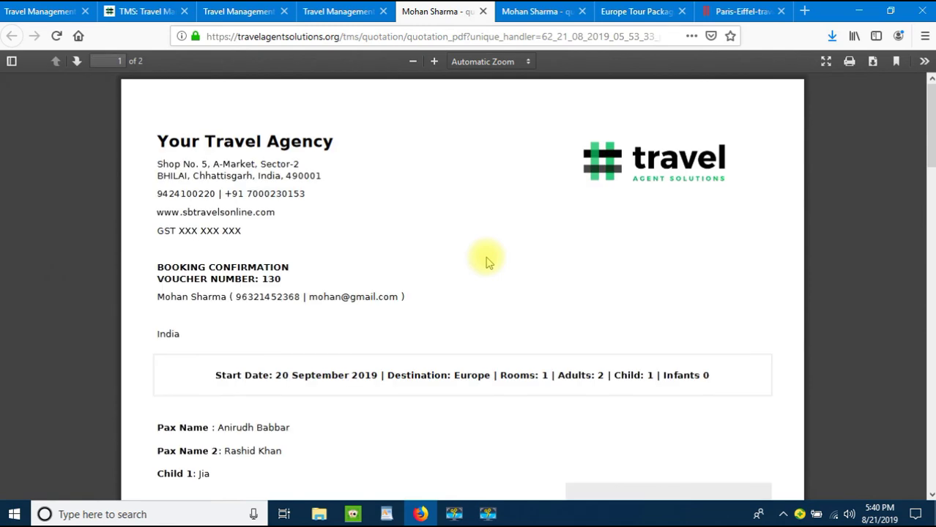
pyautogui.scroll(-3, 439, 262)
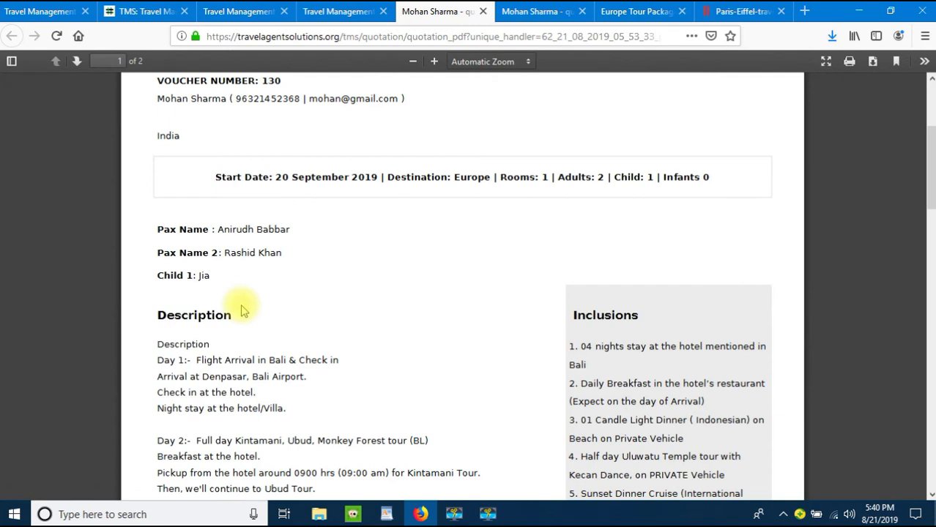
pyautogui.click(346, 14)
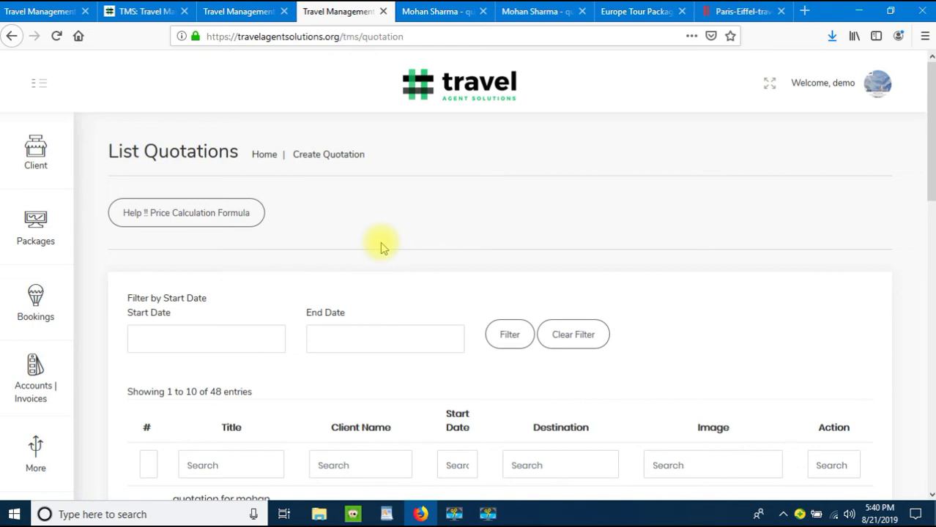
# Step: Start a new sale invoice with issue and due dates of 21 August 2019
pyautogui.click(52, 381)
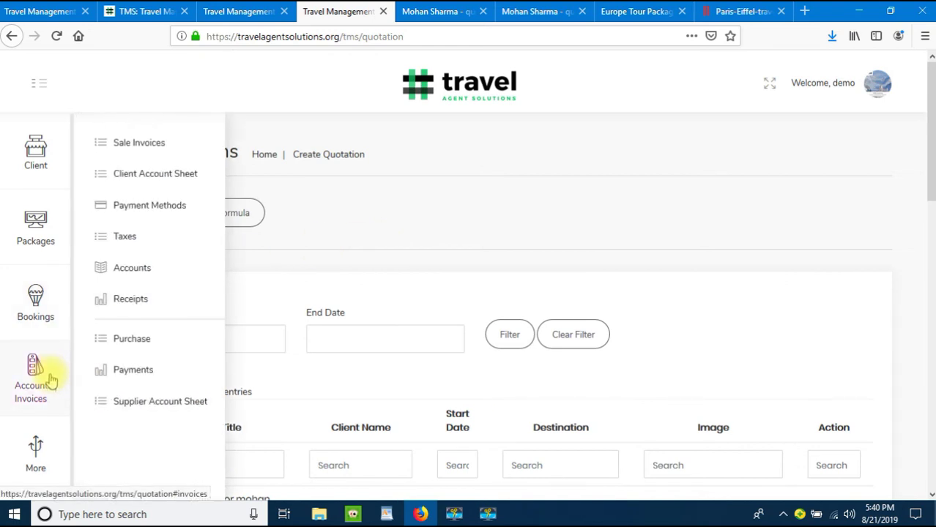
pyautogui.click(150, 144)
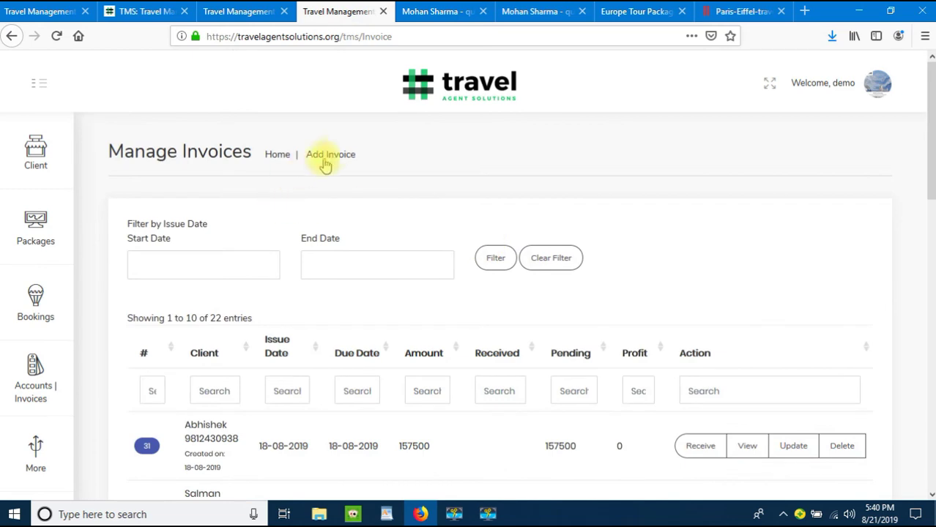
pyautogui.click(331, 156)
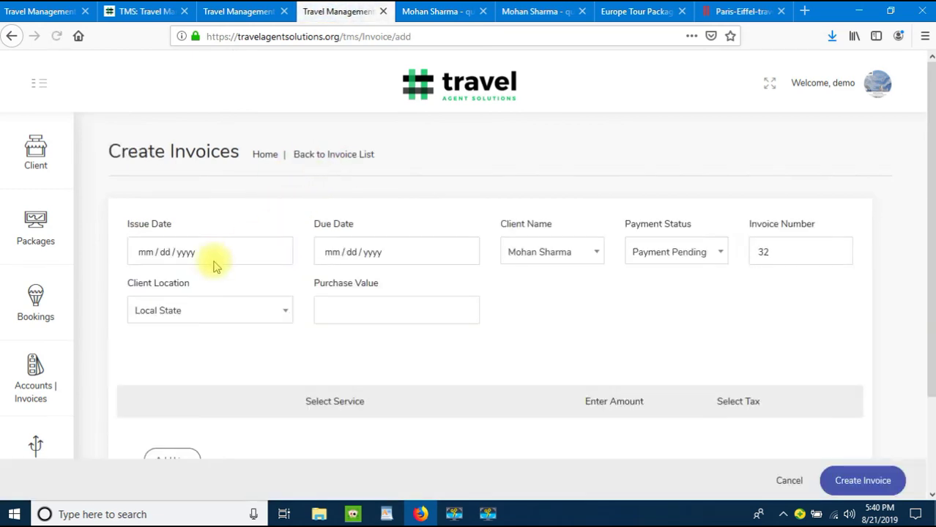
pyautogui.click(143, 252)
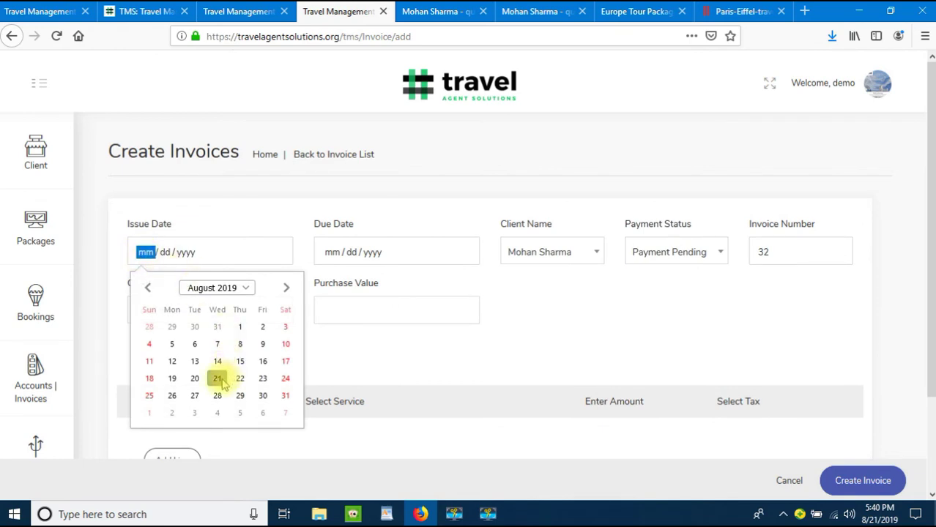
pyautogui.click(217, 378)
pyautogui.click(367, 249)
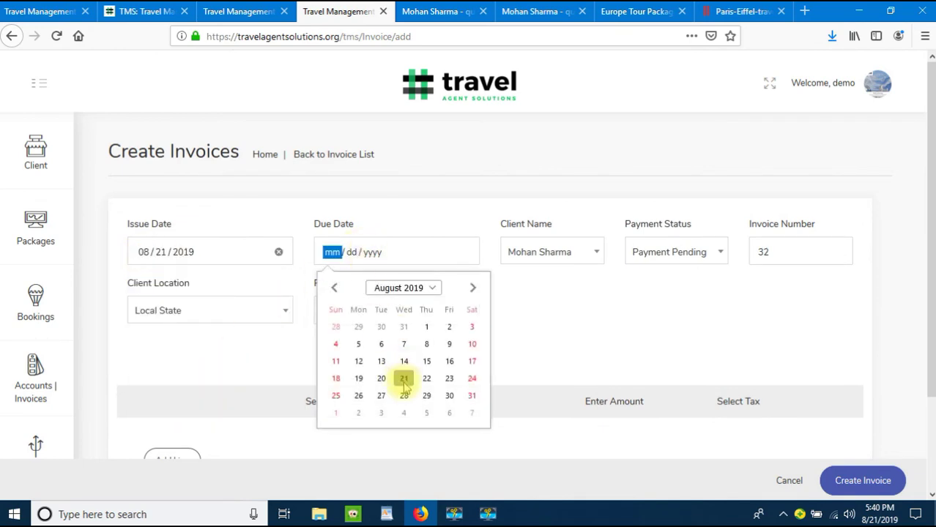
pyautogui.click(403, 378)
# Step: Set the payment status to Partial Payment Received and the client location to Other State
pyautogui.click(586, 254)
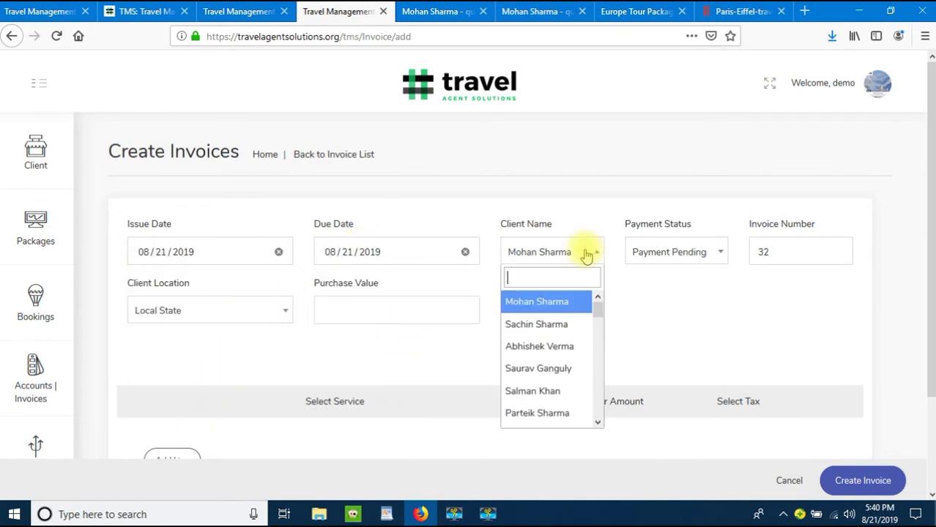
pyautogui.click(678, 251)
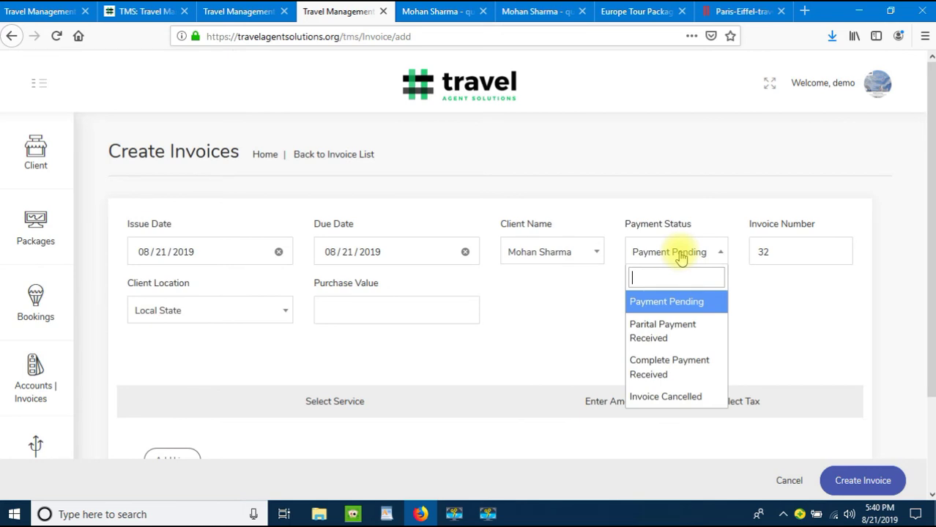
pyautogui.click(668, 333)
pyautogui.click(781, 257)
pyautogui.click(206, 311)
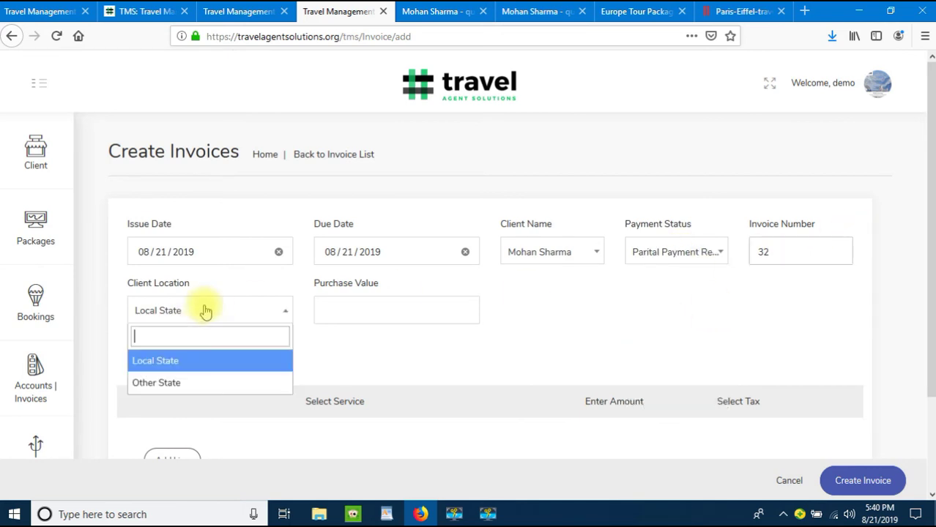
pyautogui.click(209, 382)
pyautogui.click(338, 306)
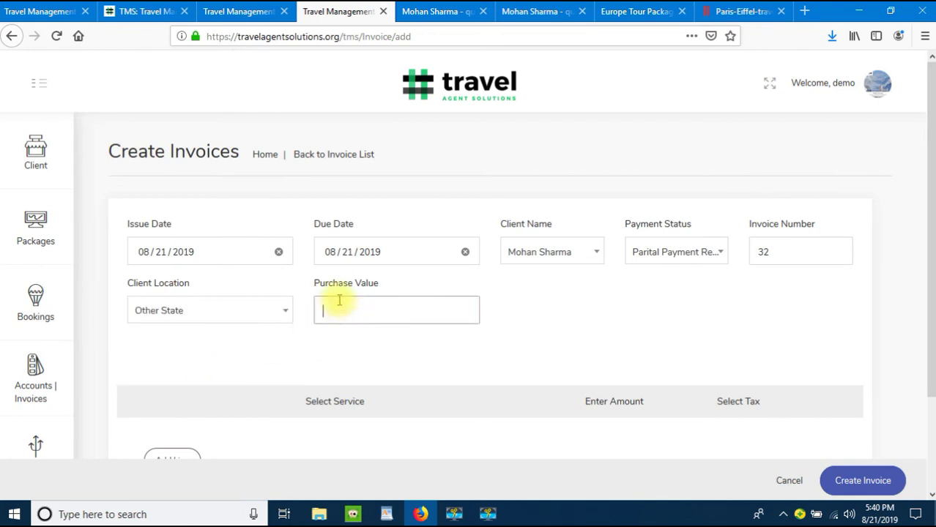
pyautogui.scroll(-1, 339, 297)
pyautogui.scroll(-2, 339, 298)
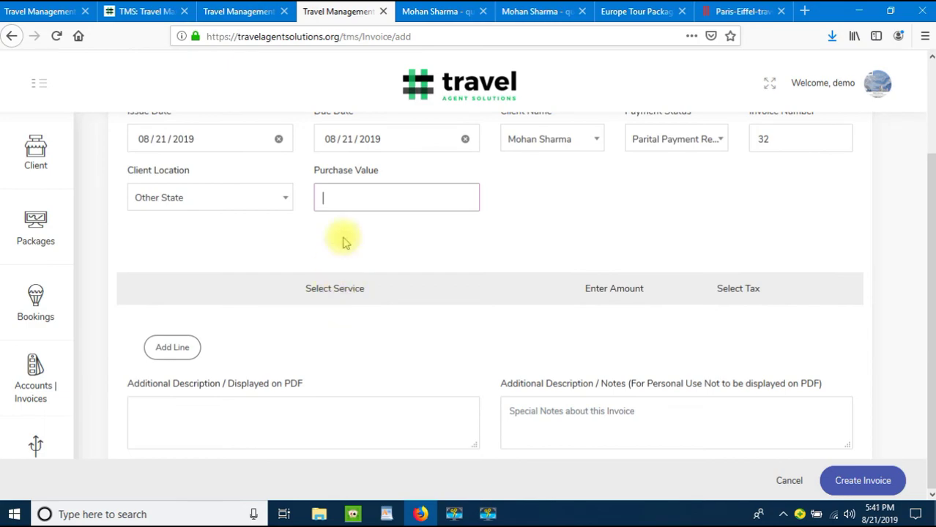
# Step: Check the Europe quotation PDF's total cost of 325000
pyautogui.click(415, 7)
pyautogui.scroll(-15, 403, 194)
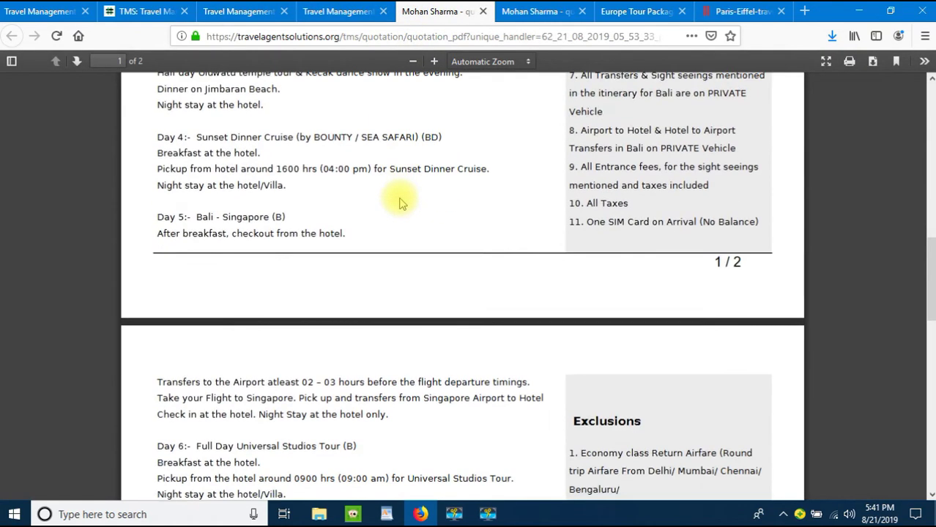
pyautogui.click(539, 10)
pyautogui.scroll(-20, 550, 224)
pyautogui.scroll(-10, 549, 226)
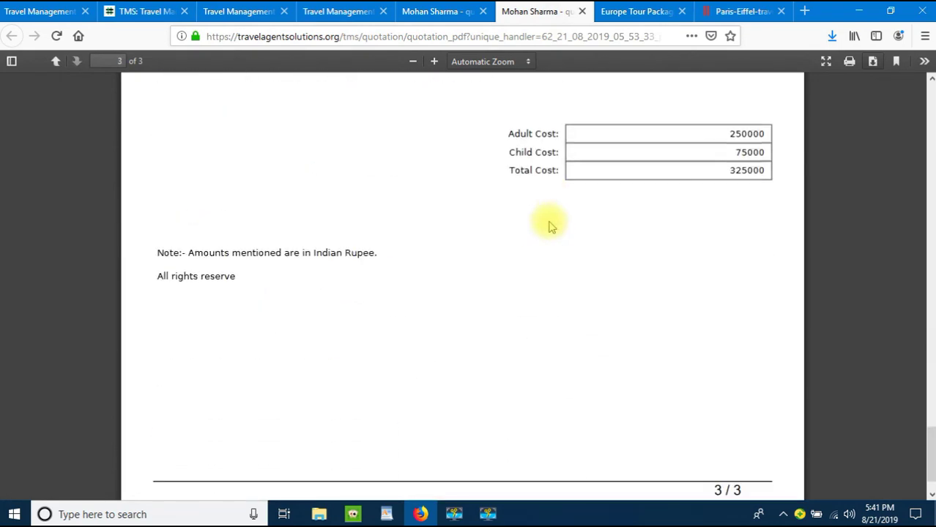
pyautogui.doubleClick(741, 170)
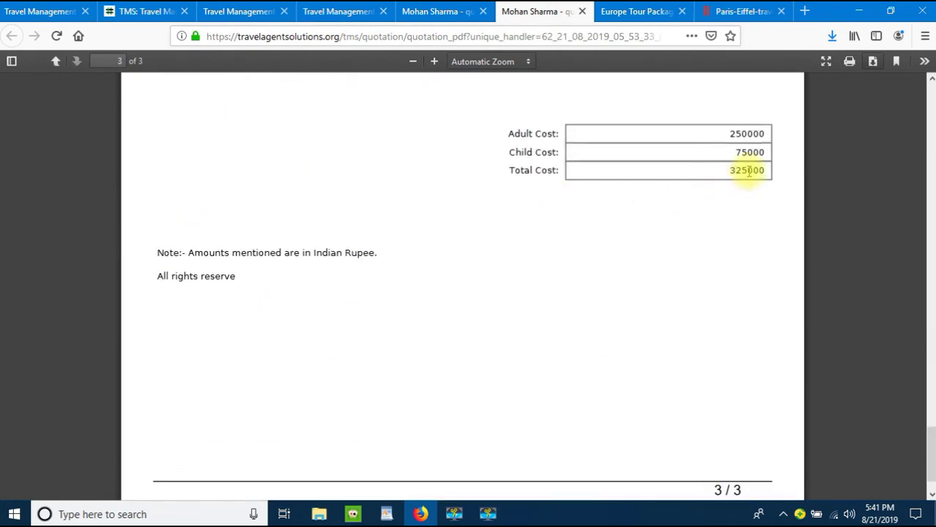
# Step: Back on the new invoice form, enter 300000 as the purchase value
pyautogui.click(437, 11)
pyautogui.click(350, 14)
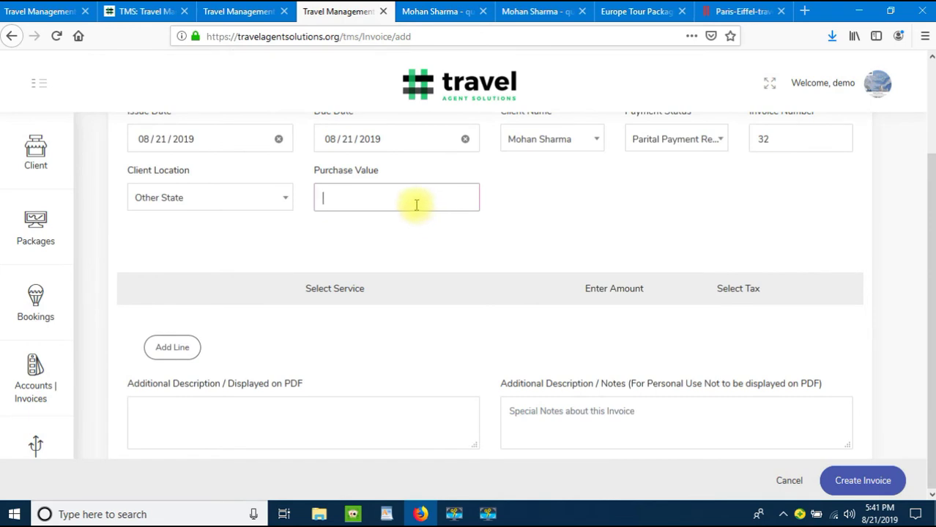
pyautogui.write('300000')
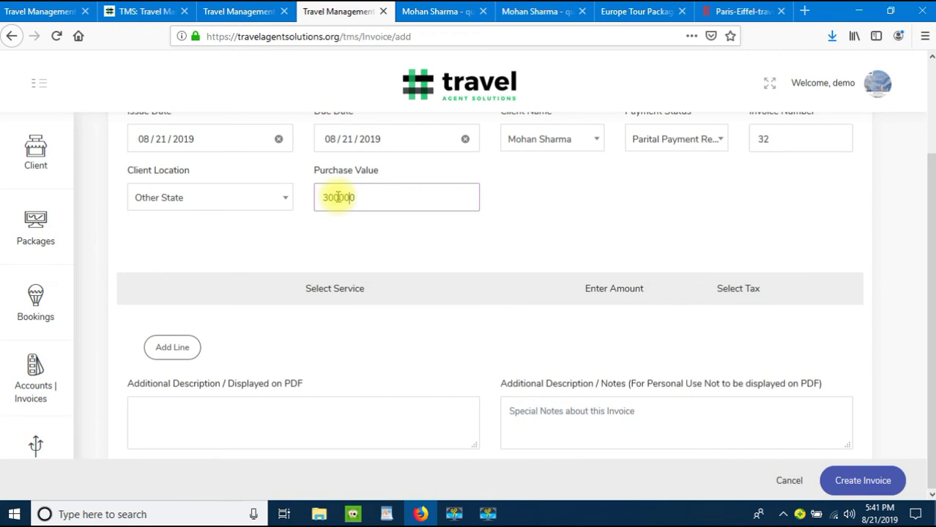
# Step: Add an invoice line for the Europe Package service, found by searching 'eur', with amount 325000
pyautogui.click(174, 348)
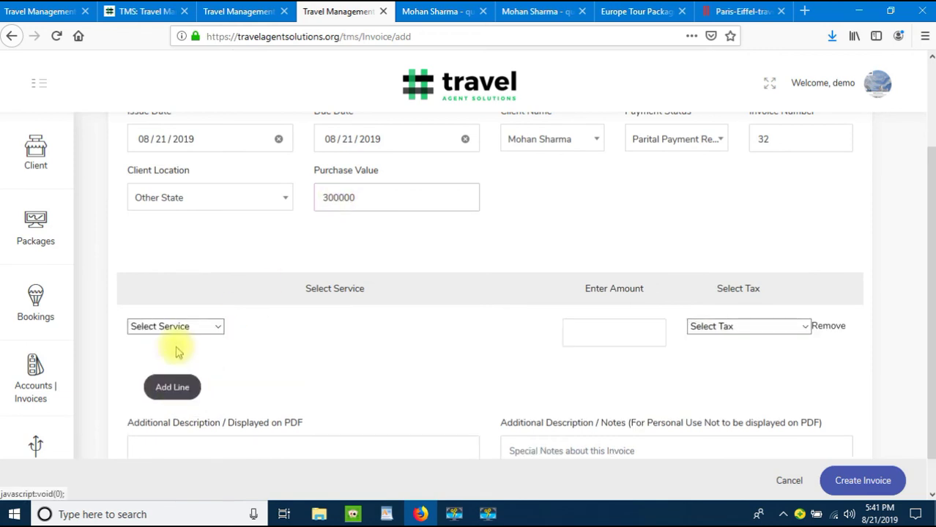
pyautogui.click(192, 335)
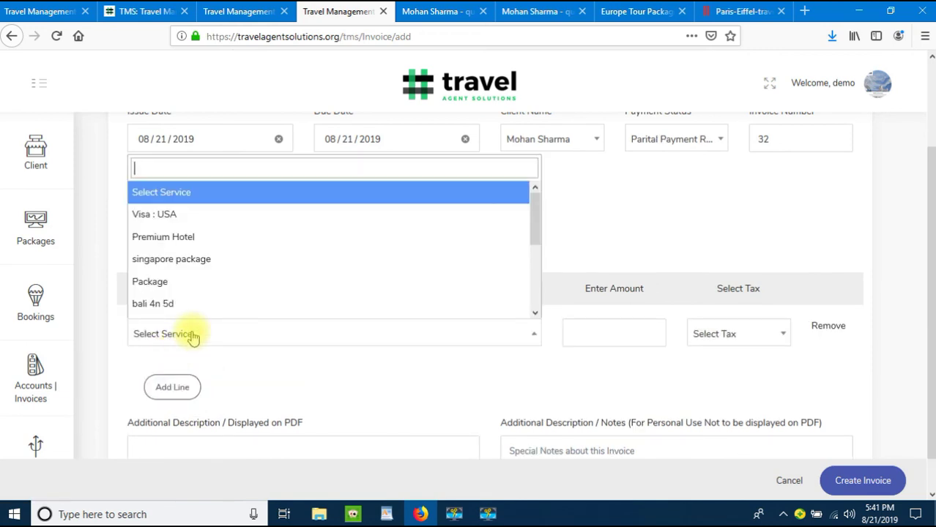
pyautogui.write('eur')
pyautogui.press('Return')
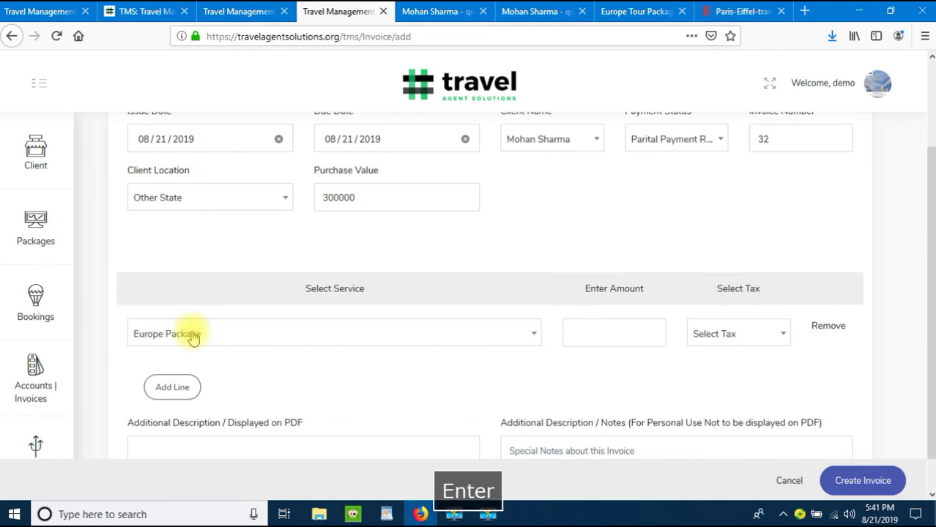
pyautogui.click(614, 333)
pyautogui.write('325000')
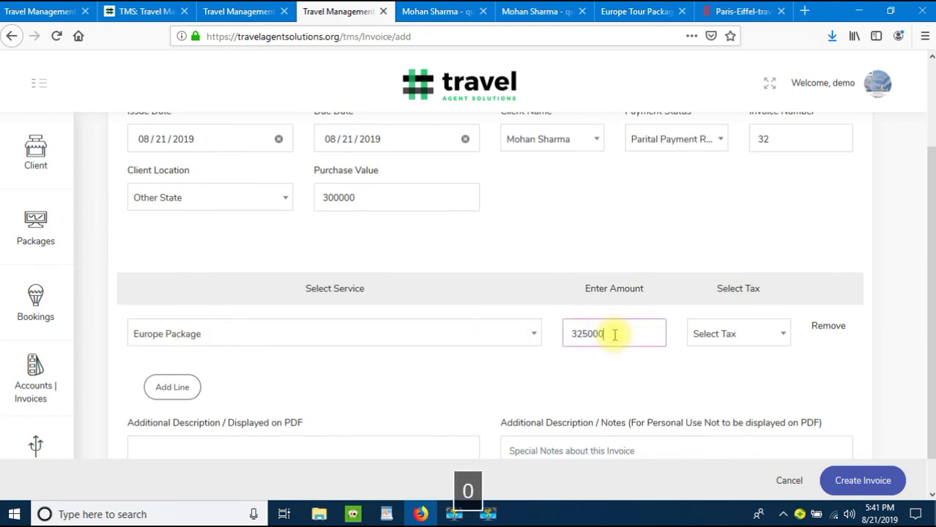
pyautogui.click(502, 372)
pyautogui.scroll(-1, 487, 385)
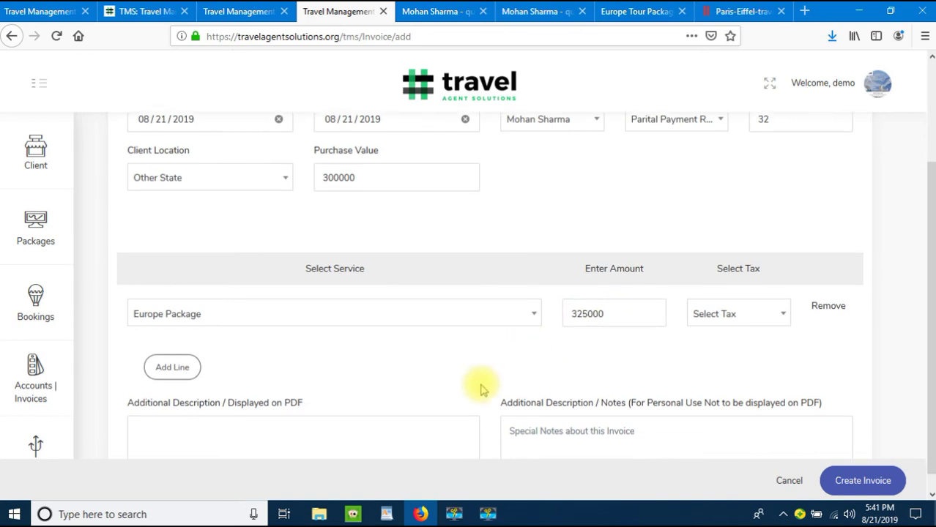
pyautogui.click(233, 432)
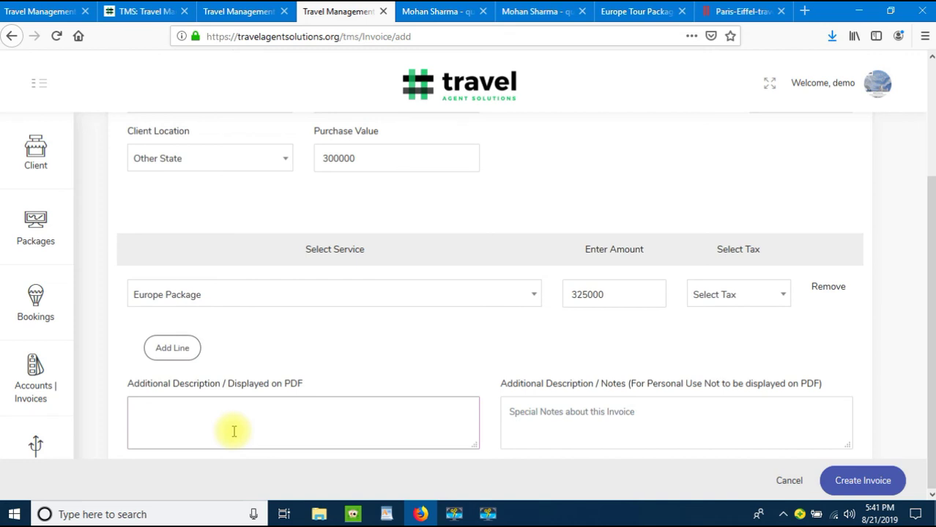
# Step: Give the line the description '7 Nights Package for 2 Adults + 1 Child' and leave tax unselected
pyautogui.write('7 Nights Package for ')
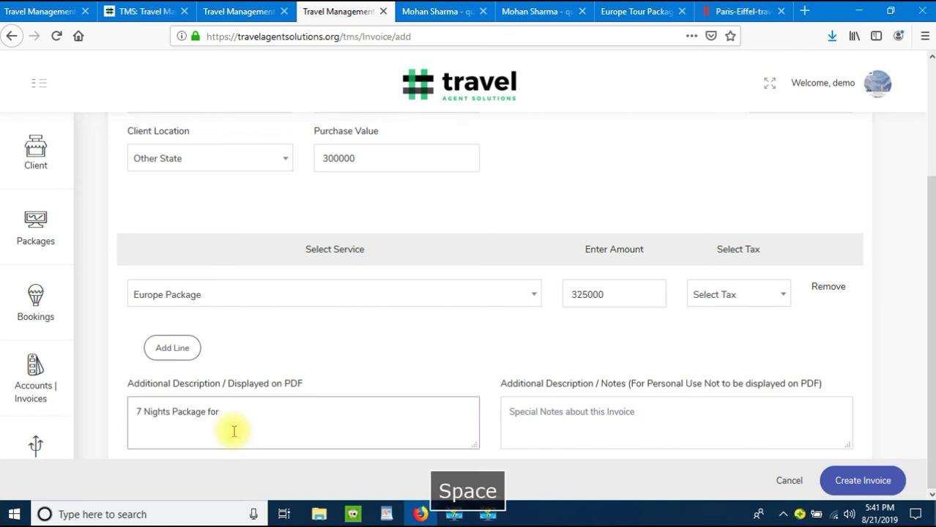
pyautogui.write('2 Adult')
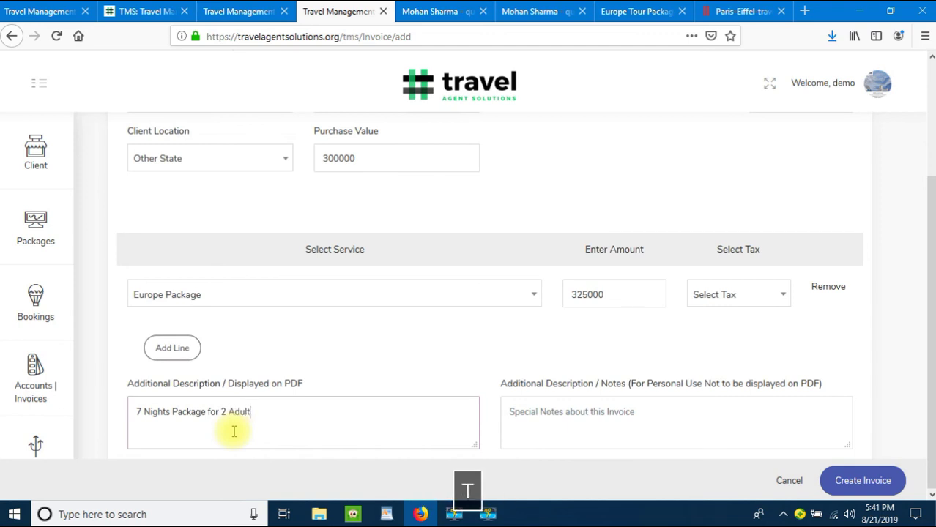
pyautogui.write('s + 1 C')
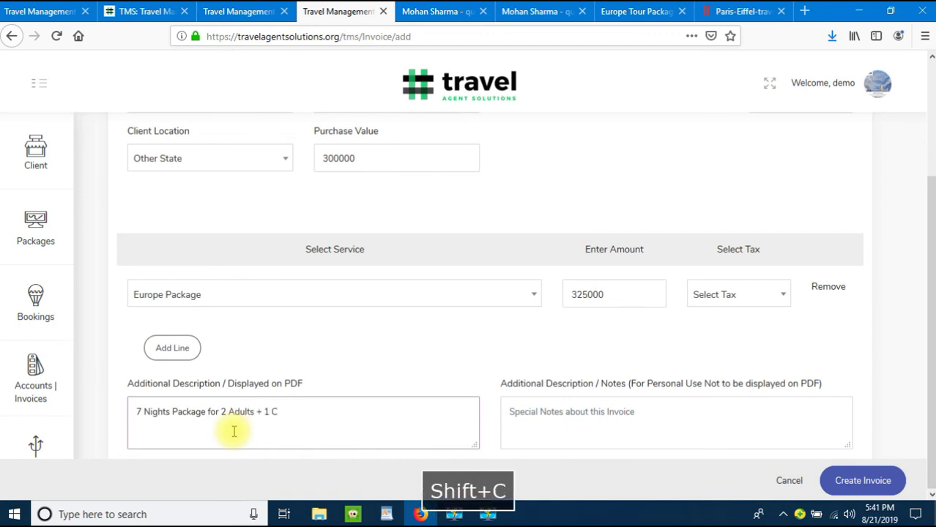
pyautogui.write('hild')
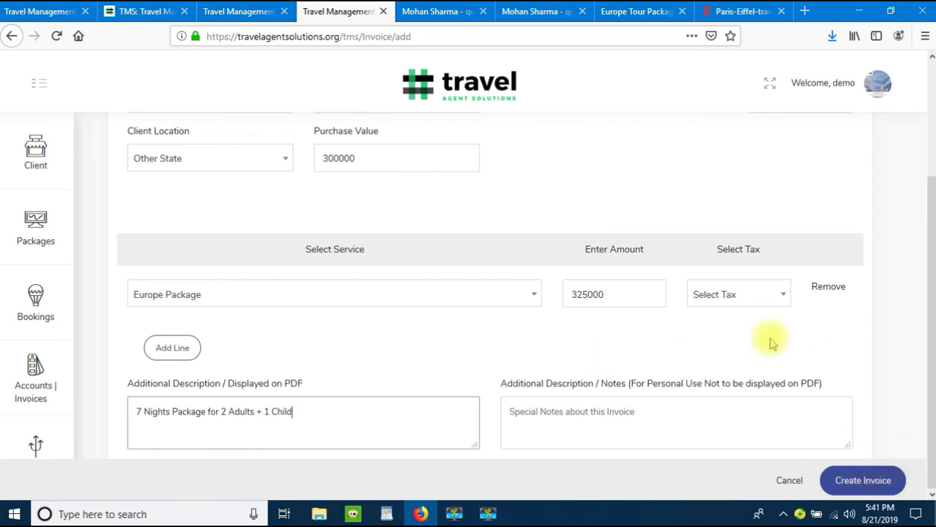
pyautogui.click(761, 302)
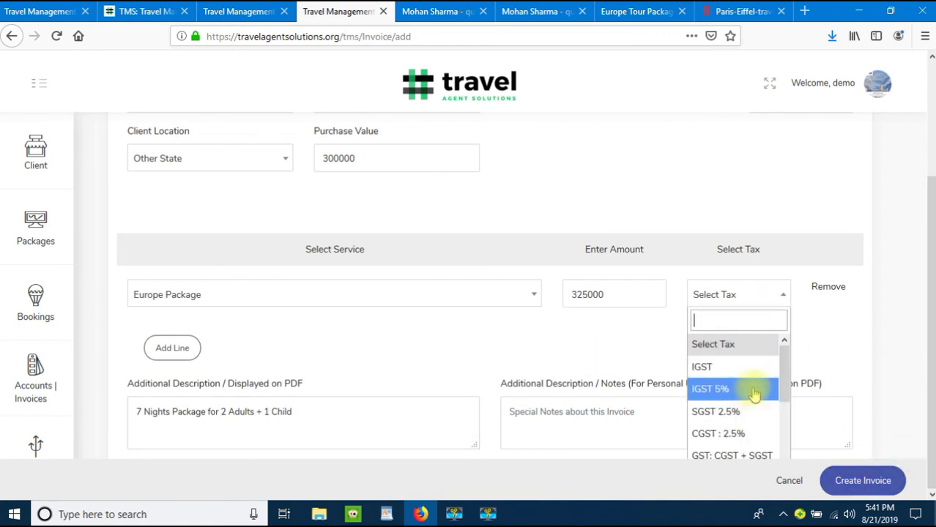
pyautogui.click(848, 370)
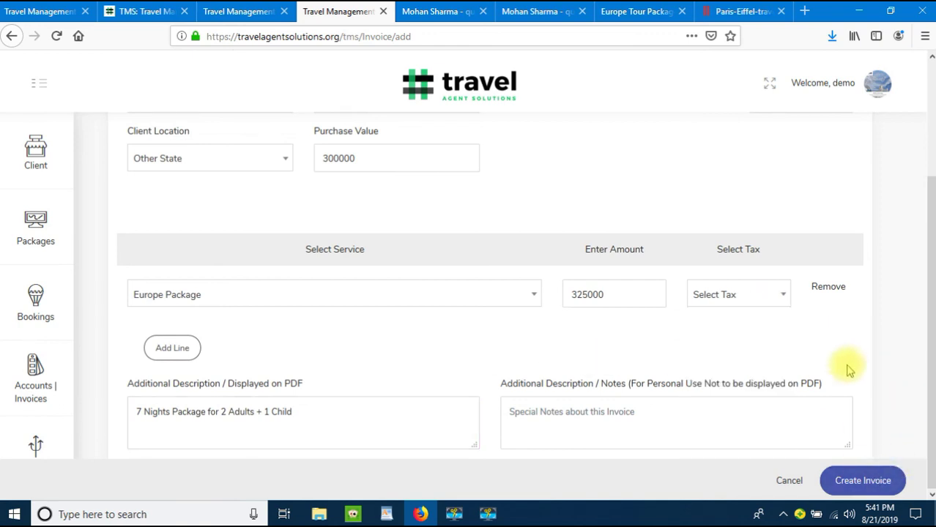
# Step: Create invoice 32 and view it atop Manage Invoices with amount 325000 and profit 25000
pyautogui.click(853, 479)
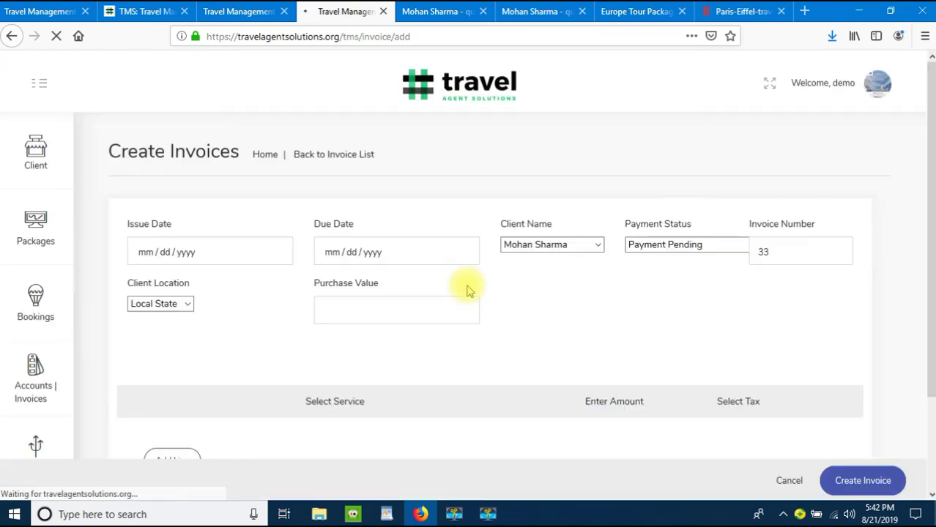
pyautogui.click(357, 158)
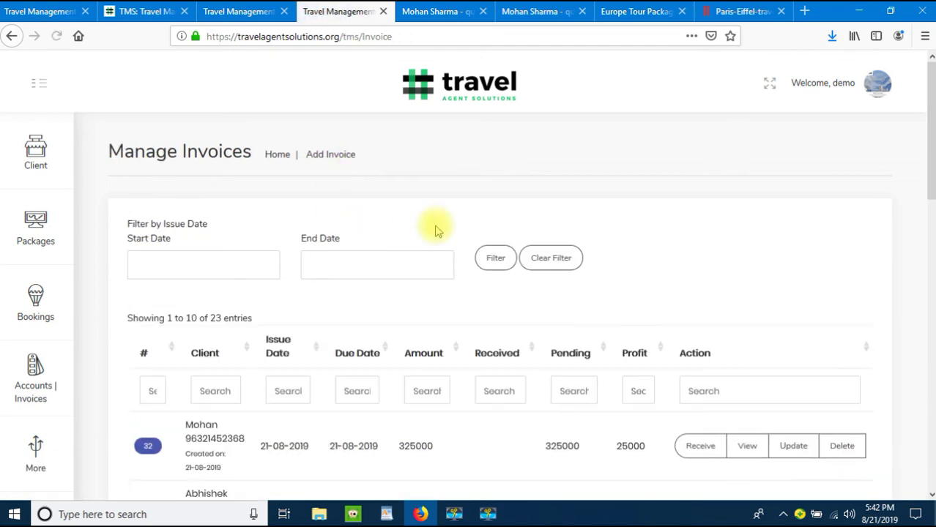
pyautogui.scroll(-2, 622, 271)
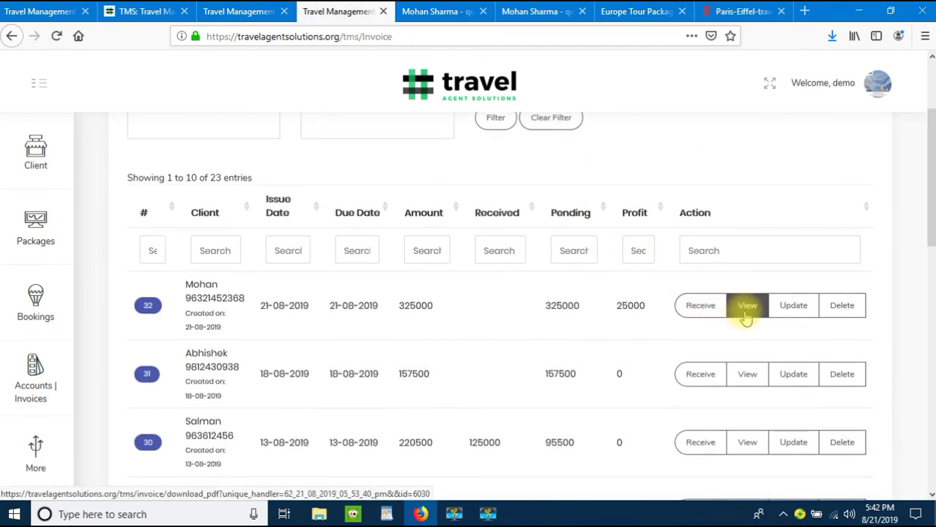
# Step: View invoice 32's PDF, showing the Europe Package at 325000, and download a copy
pyautogui.click(746, 308)
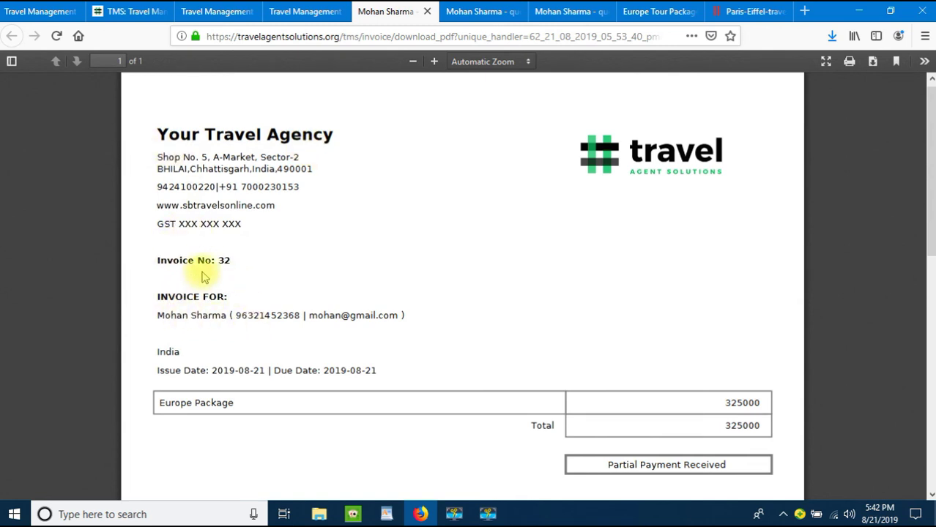
pyautogui.scroll(-3, 188, 302)
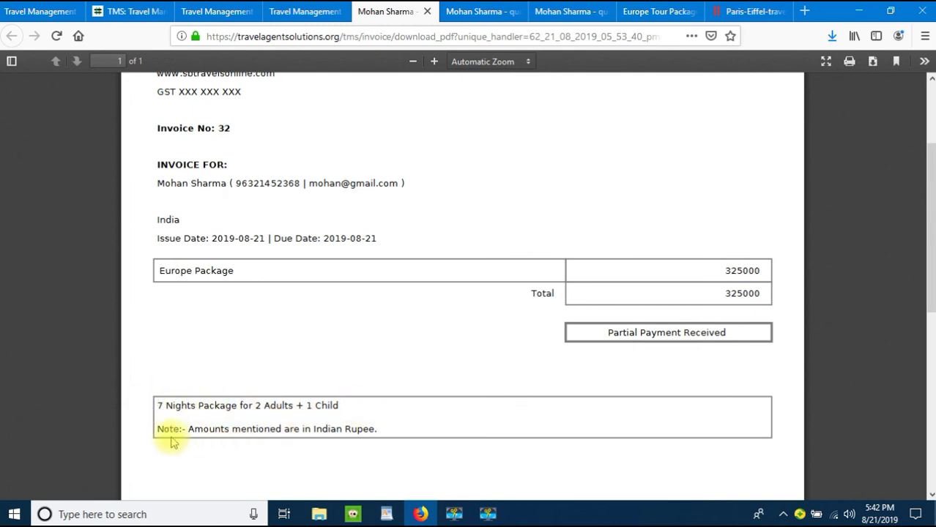
pyautogui.scroll(-3, 299, 378)
pyautogui.scroll(-2, 307, 372)
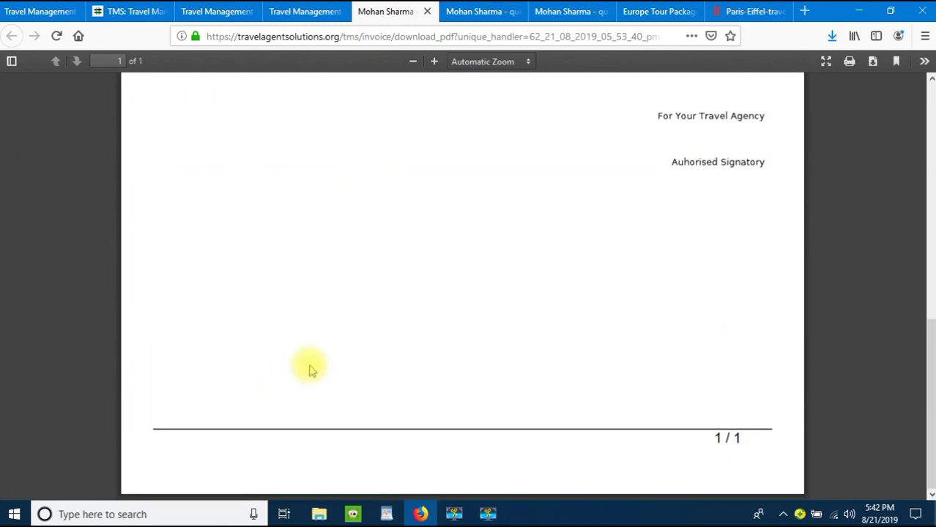
pyautogui.scroll(6, 307, 372)
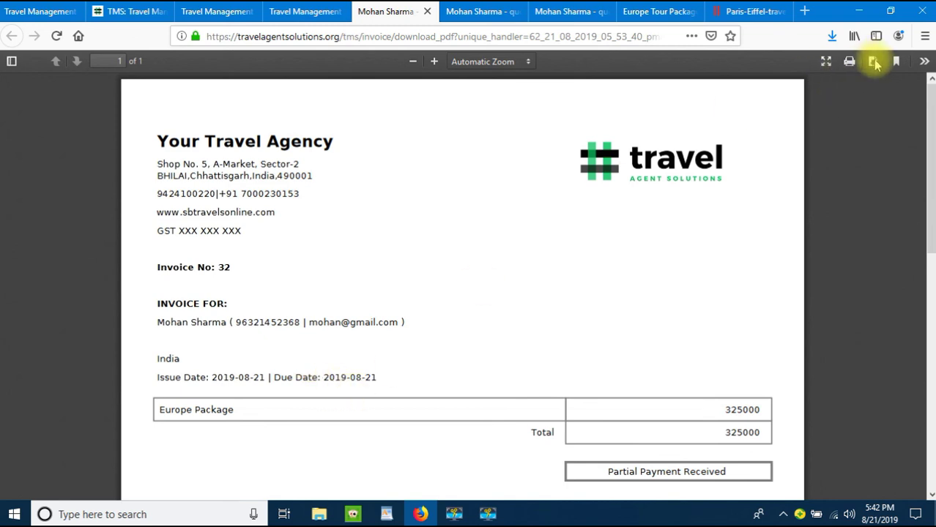
pyautogui.click(872, 60)
pyautogui.click(711, 438)
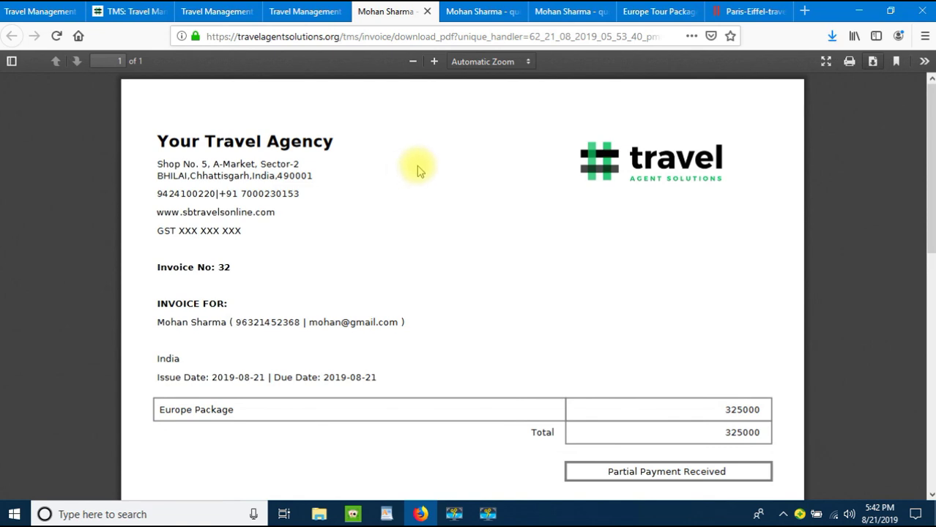
pyautogui.click(477, 12)
# Step: Close the three leftover PDF tabs and go to the TMS homepage
pyautogui.click(516, 12)
pyautogui.click(517, 12)
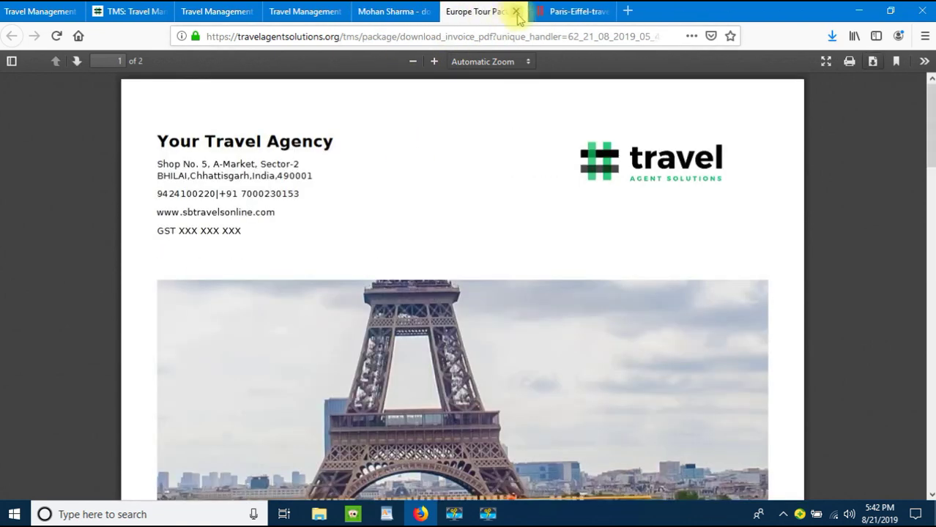
pyautogui.click(516, 12)
pyautogui.click(286, 14)
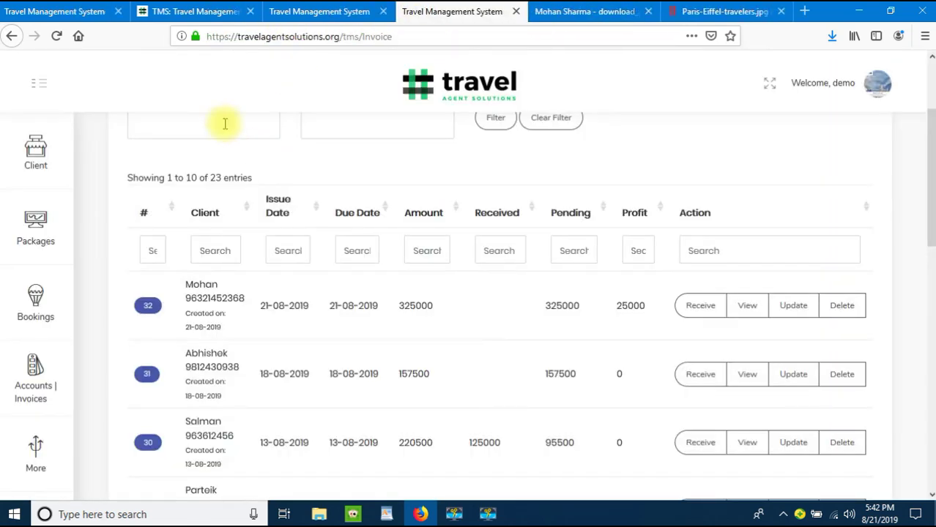
pyautogui.click(324, 12)
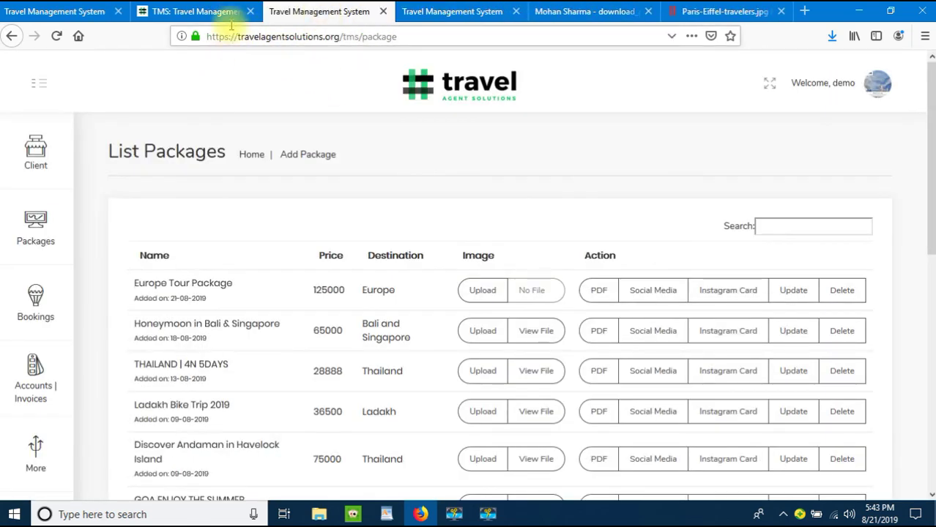
pyautogui.click(224, 13)
# Step: Scroll through the homepage's features, how-to videos, enquiry contacts and Help FAQ
pyautogui.scroll(-10, 327, 180)
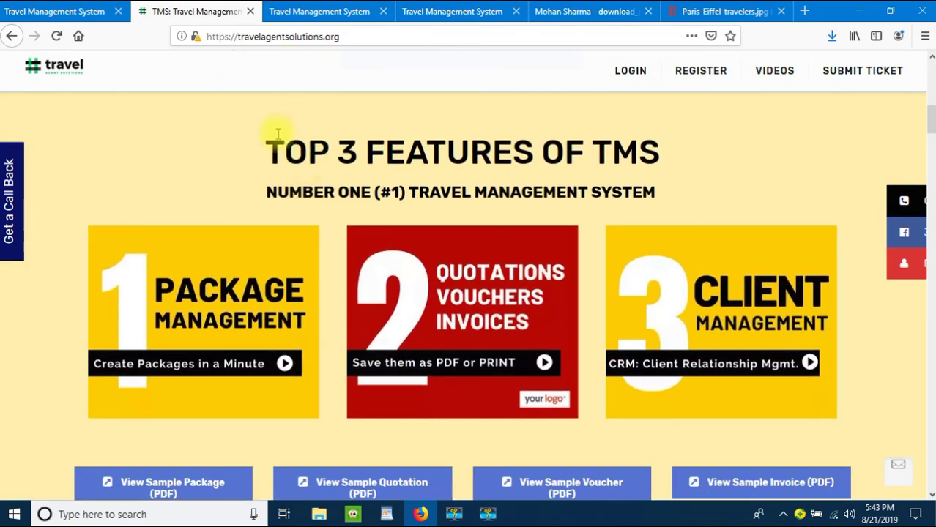
pyautogui.scroll(-8, 291, 134)
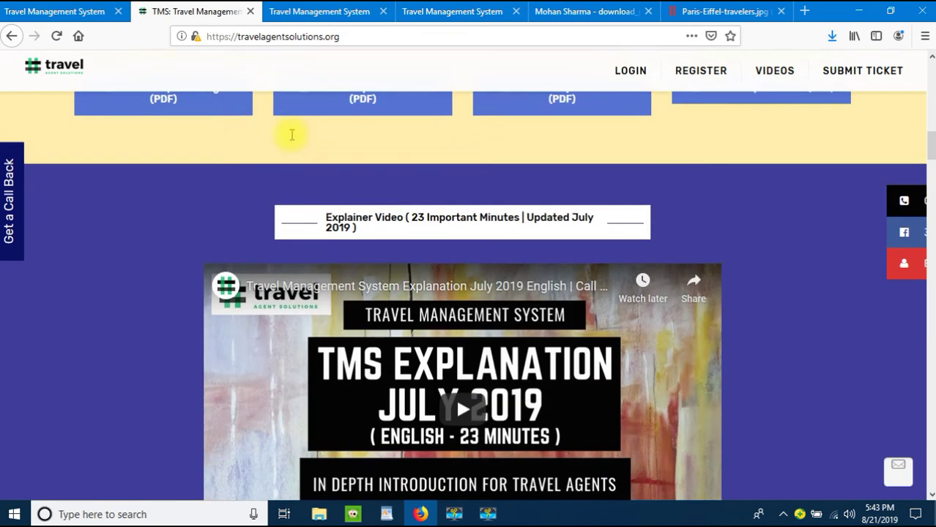
pyautogui.scroll(1, 588, 171)
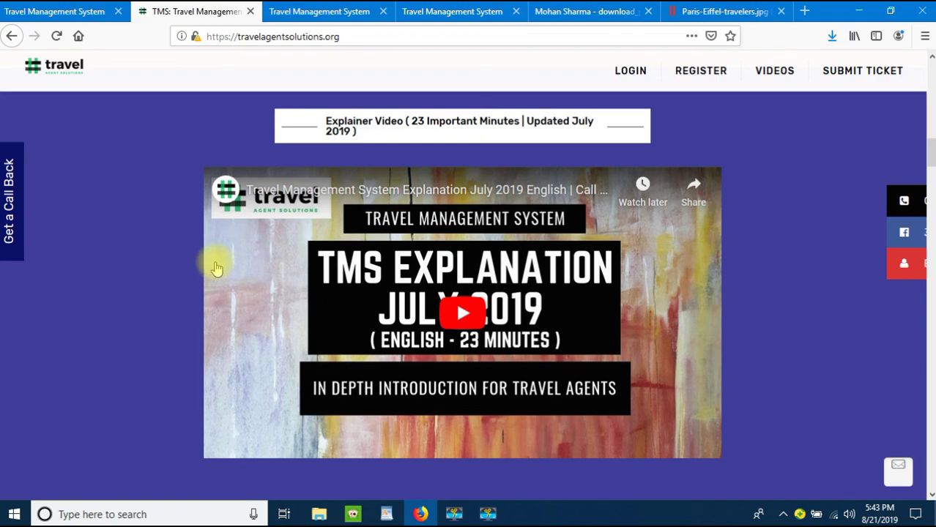
pyautogui.scroll(-6, 214, 273)
pyautogui.scroll(-8, 217, 270)
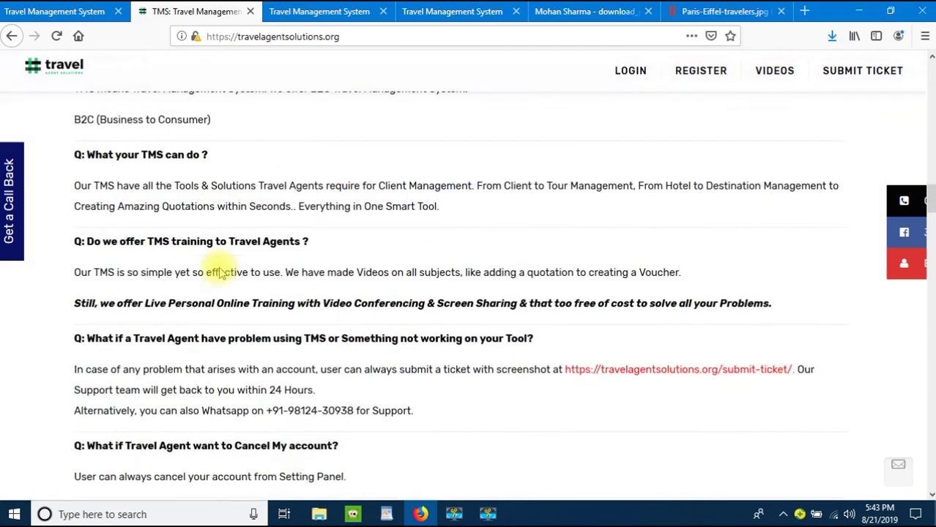
pyautogui.scroll(-3, 222, 273)
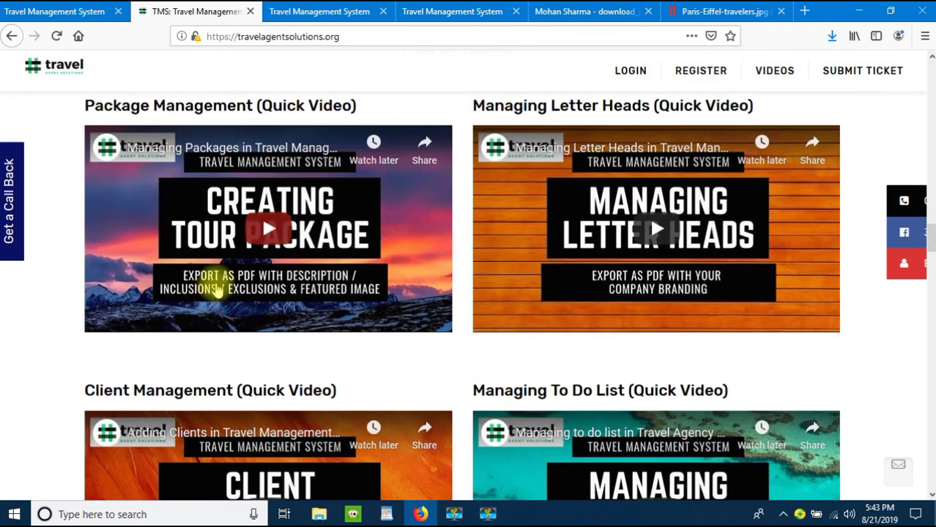
pyautogui.scroll(-3, 666, 252)
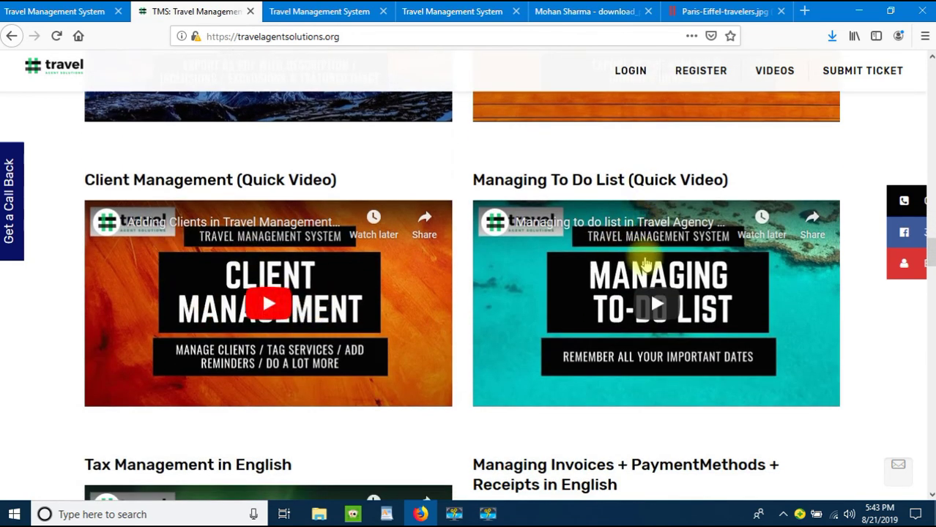
pyautogui.scroll(-3, 629, 263)
pyautogui.scroll(-2, 635, 269)
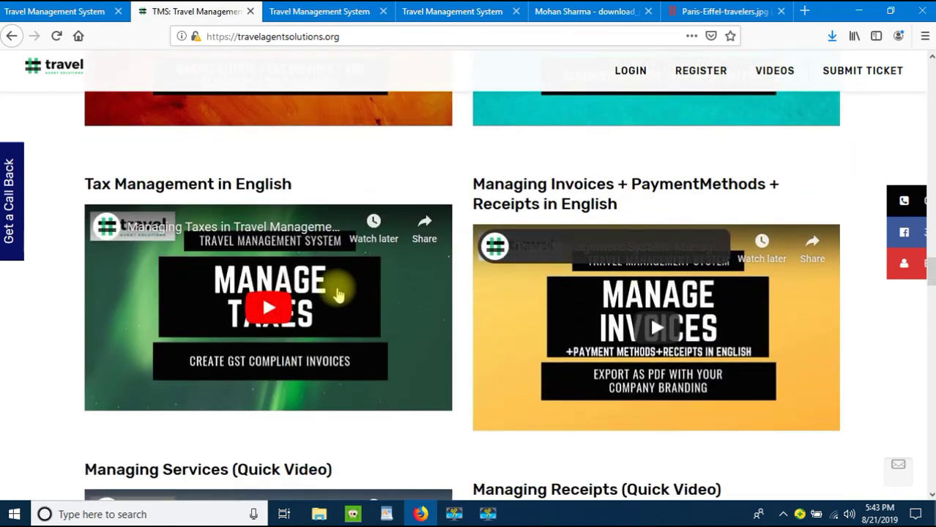
pyautogui.scroll(10, 463, 197)
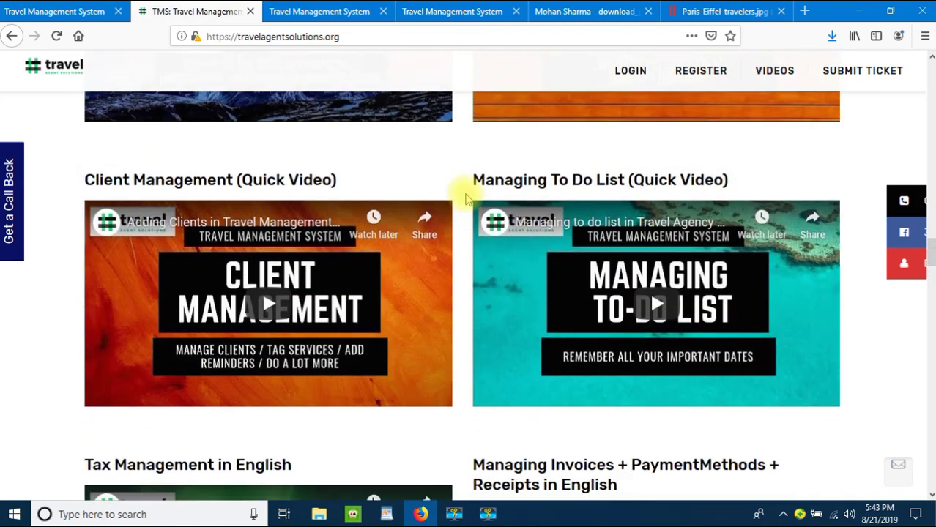
pyautogui.scroll(7, 467, 200)
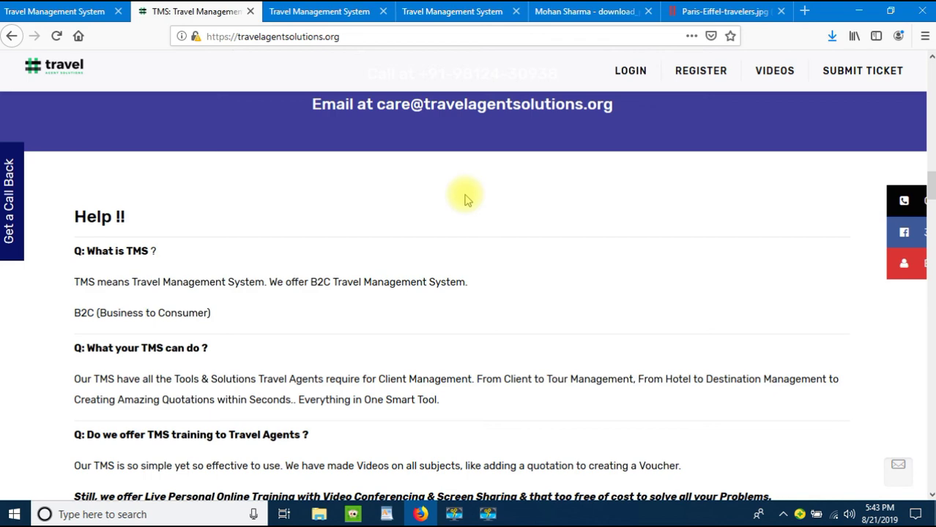
pyautogui.scroll(4, 465, 197)
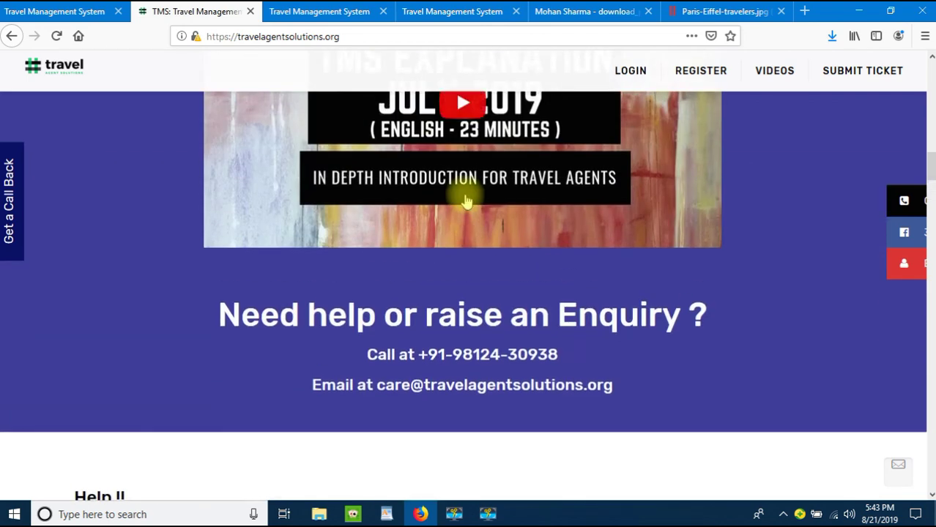